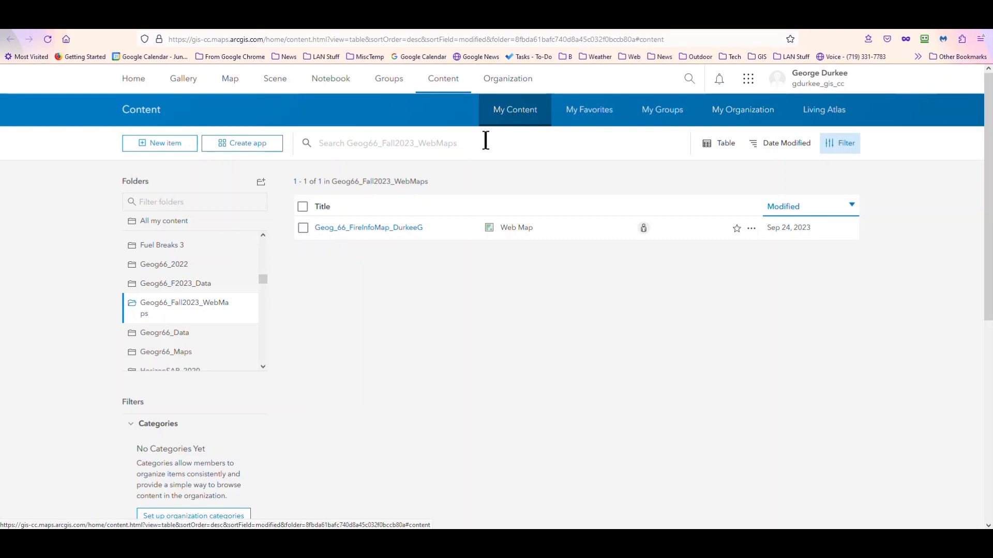
Open the item page of the fire info web map and review its layers, basemap and terms of use
mouse_move(249, 321)
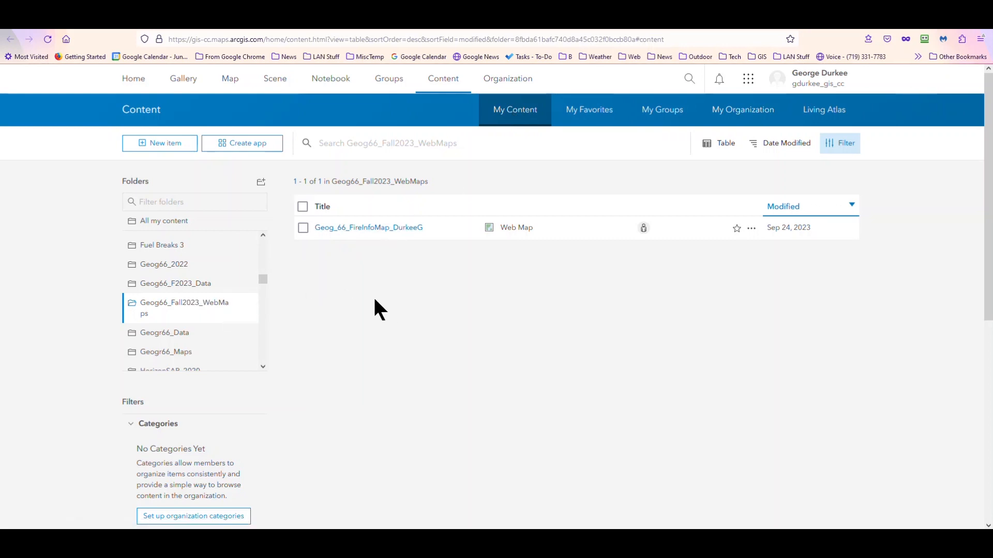
left_click(381, 228)
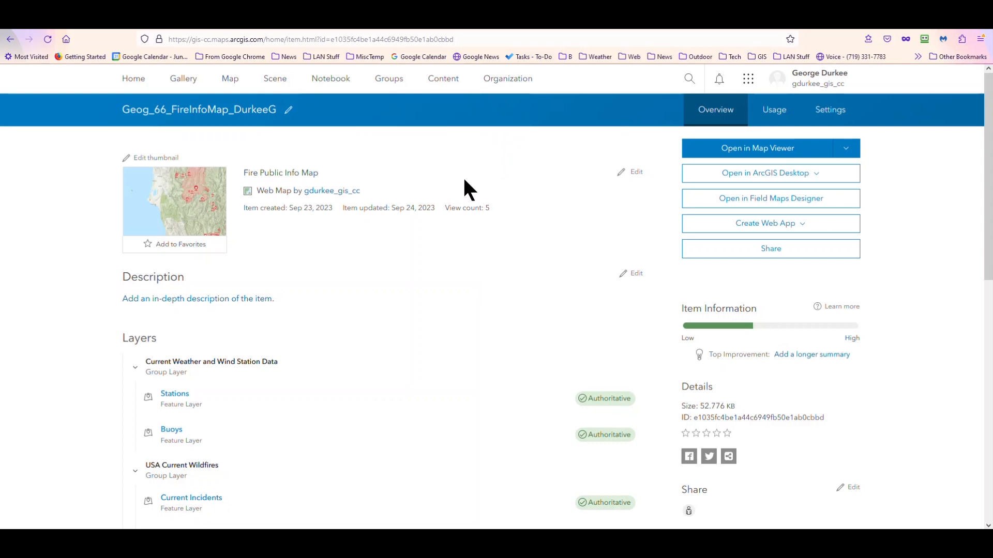
scroll(465, 184, "down", 3)
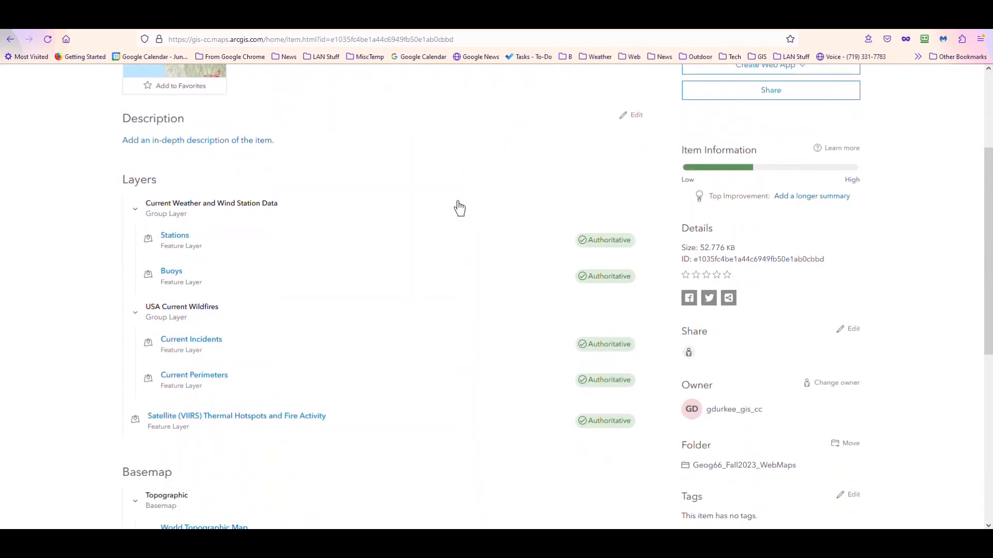
scroll(450, 212, "down", 3)
scroll(440, 217, "up", 3)
scroll(187, 245, "down", 3)
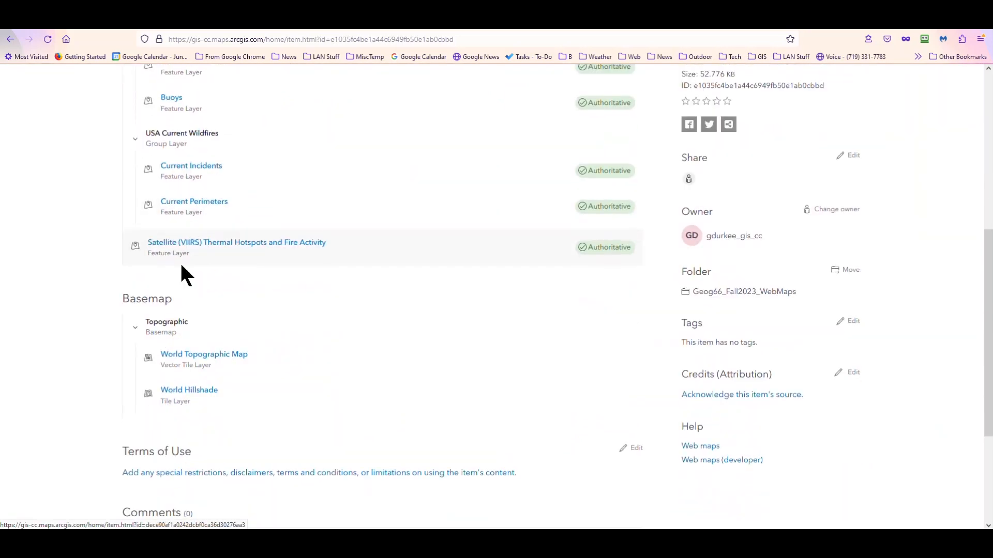
scroll(186, 331, "down", 3)
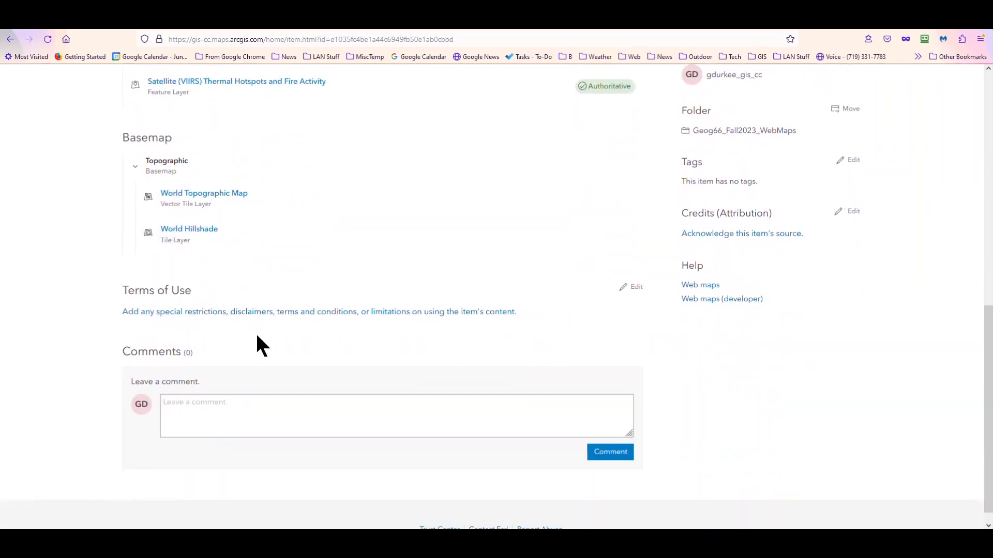
scroll(313, 321, "up", 7)
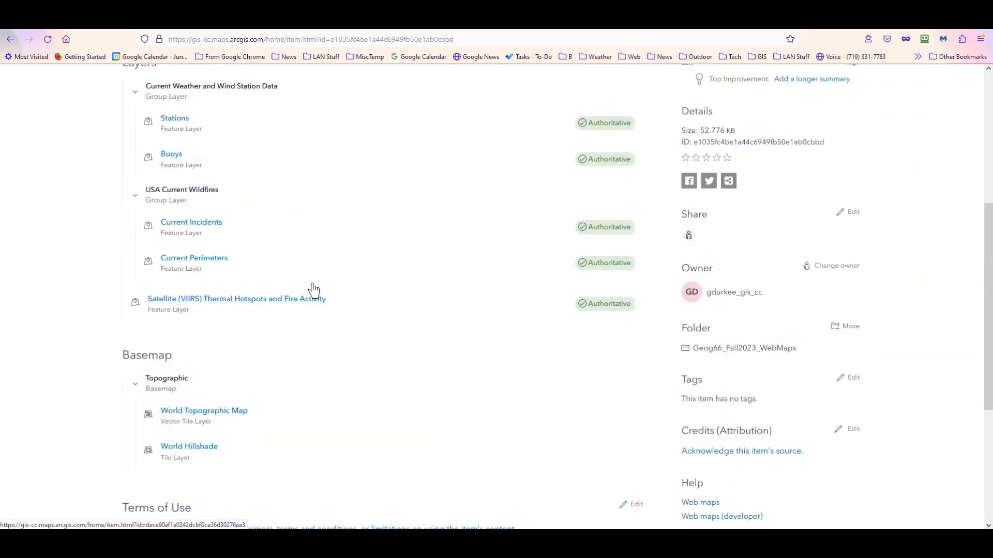
scroll(314, 288, "up", 2)
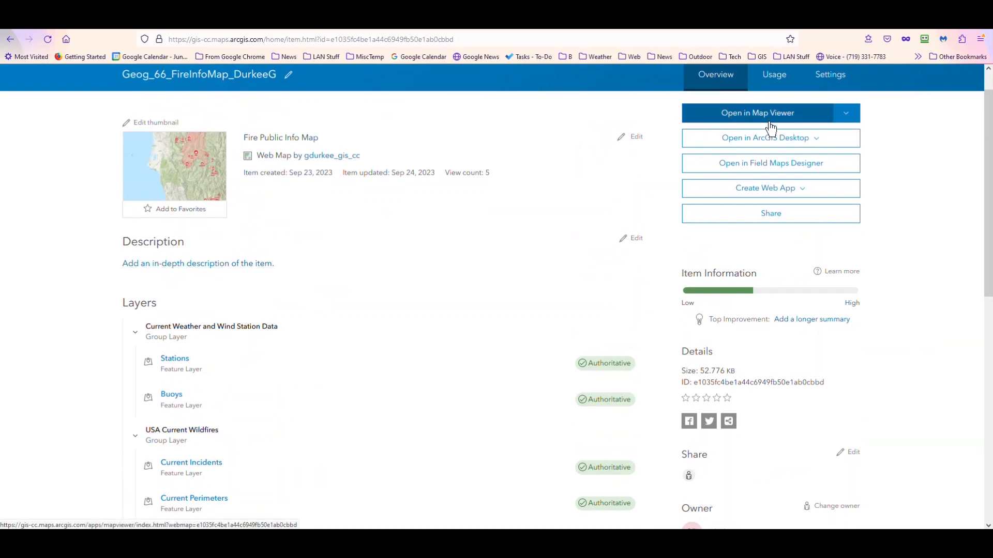
Check the web map's alternative Map Viewer option and its usage statistics
left_click(849, 117)
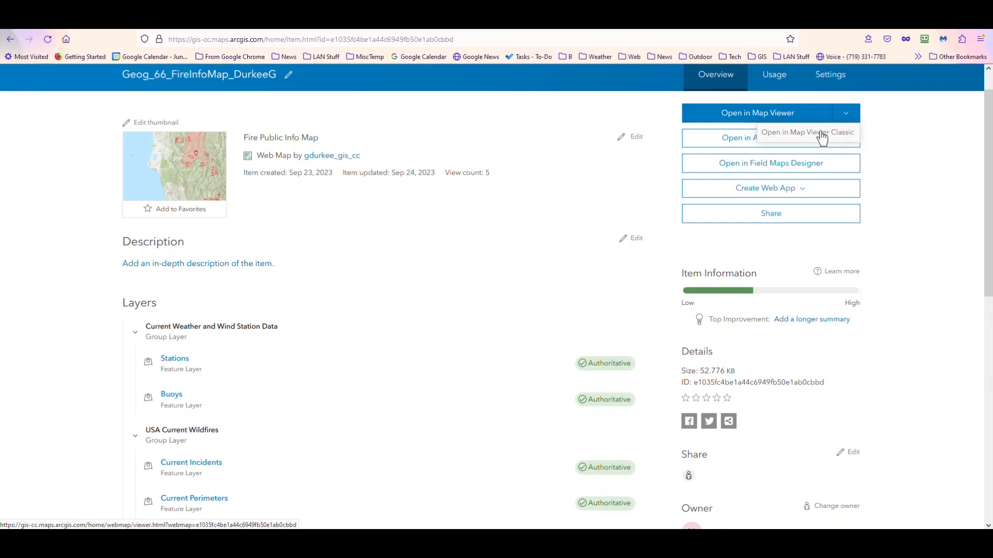
left_click(913, 135)
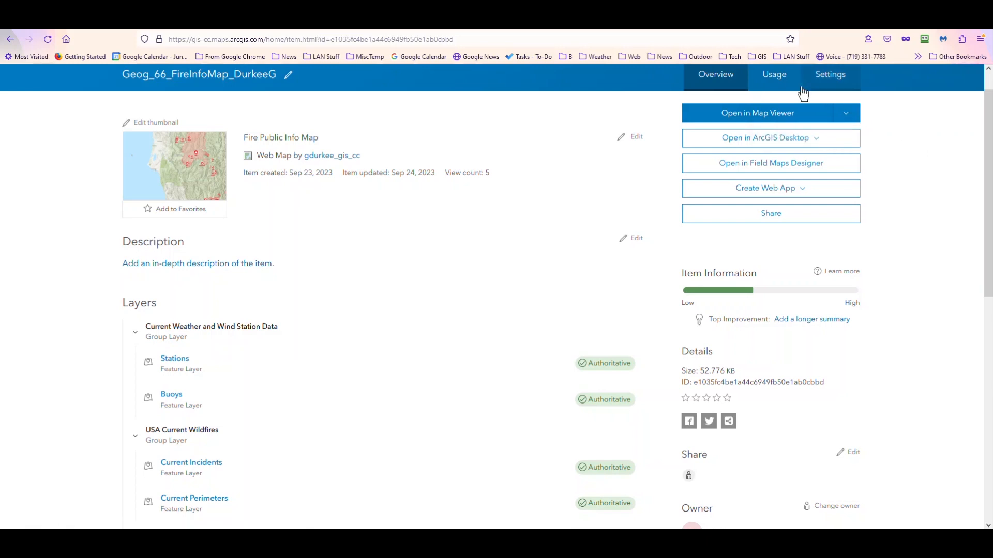
left_click(770, 79)
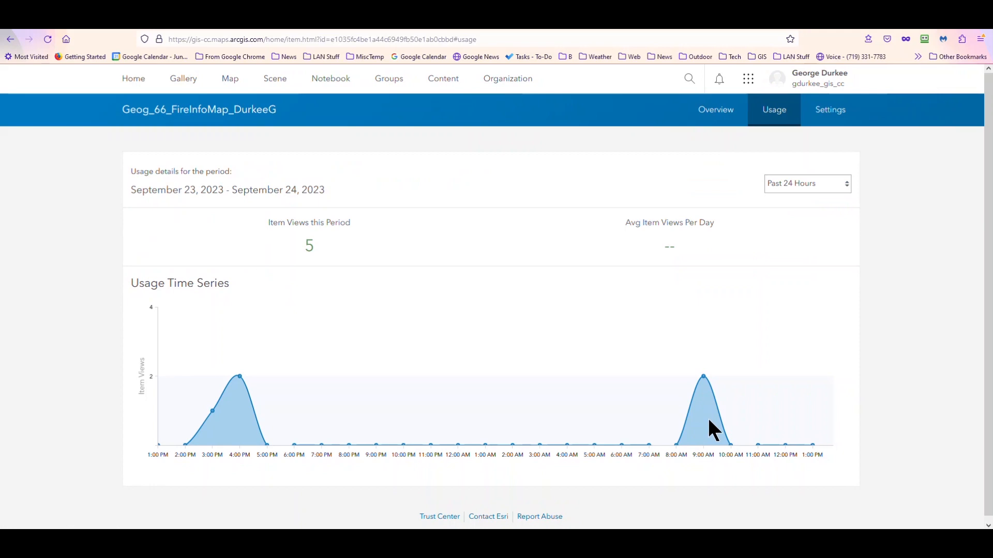
Enable delete protection for the web map in its general settings and save the change
left_click(834, 114)
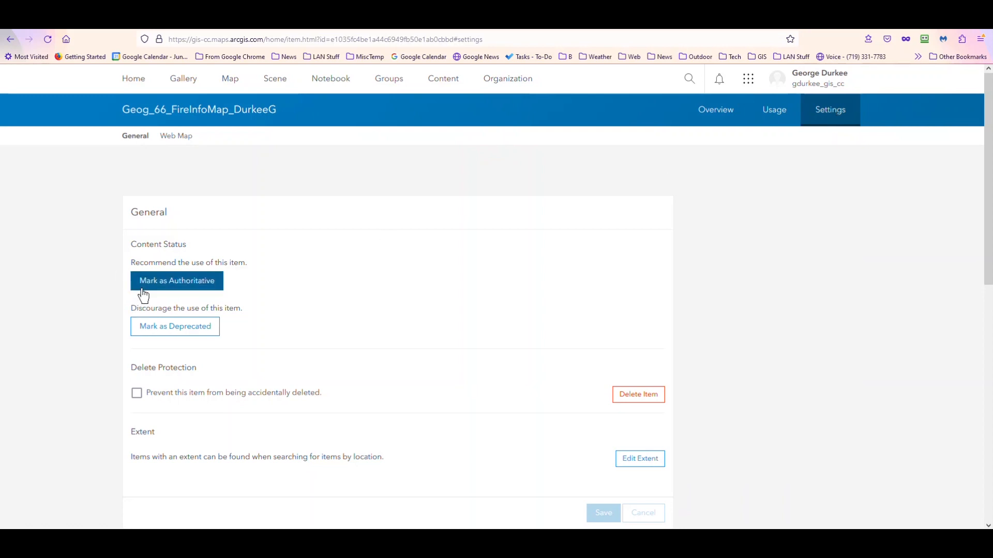
left_click(138, 394)
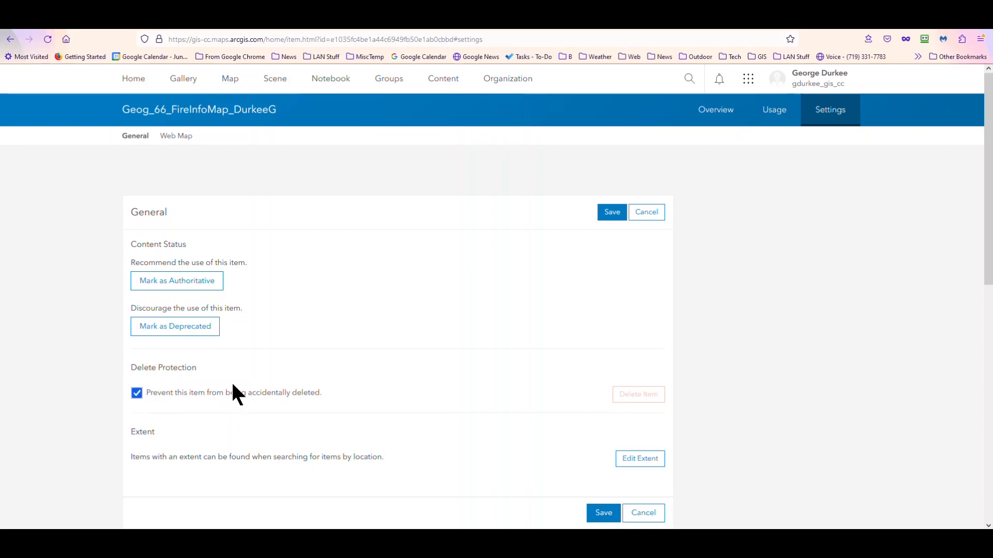
left_click(609, 218)
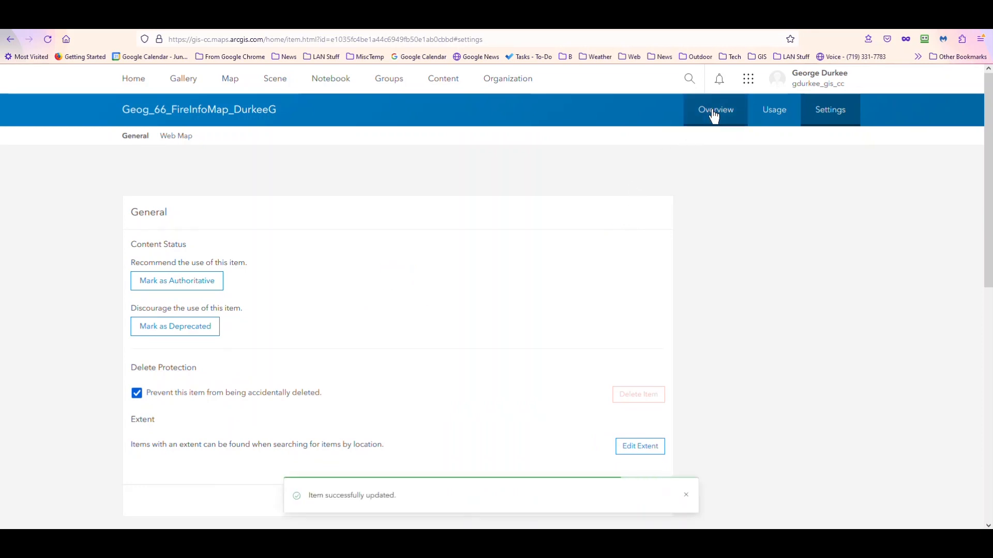
Review the sharing, owner, folder and tag details in the web map's overview, and open the map in Map Viewer
left_click(720, 113)
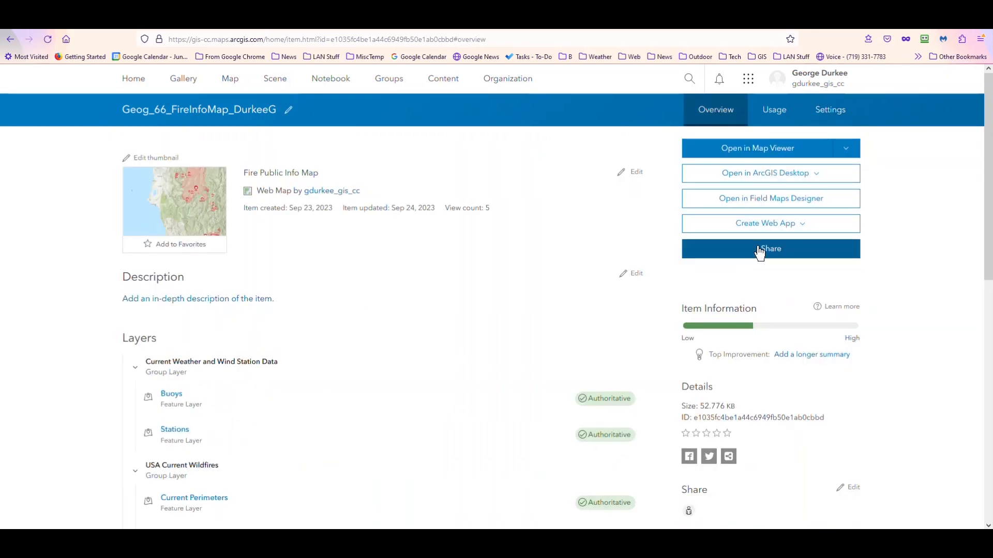
scroll(780, 318, "down", 5)
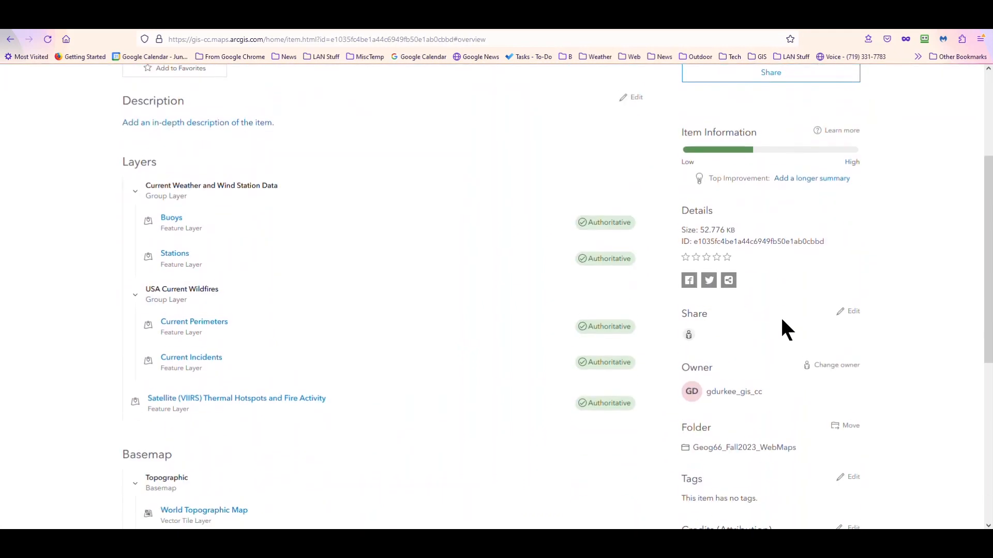
scroll(781, 319, "down", 2)
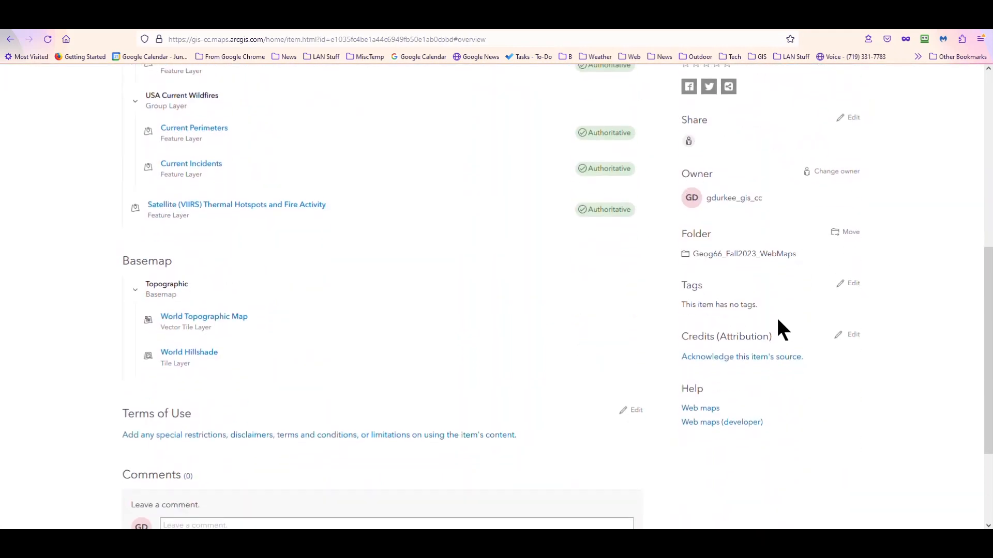
scroll(777, 318, "up", 1)
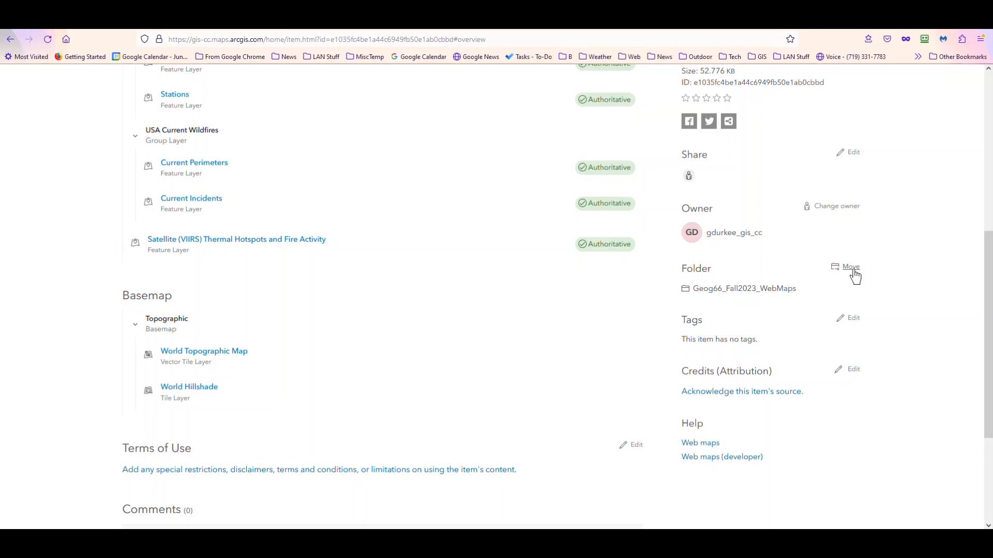
scroll(767, 301, "up", 7)
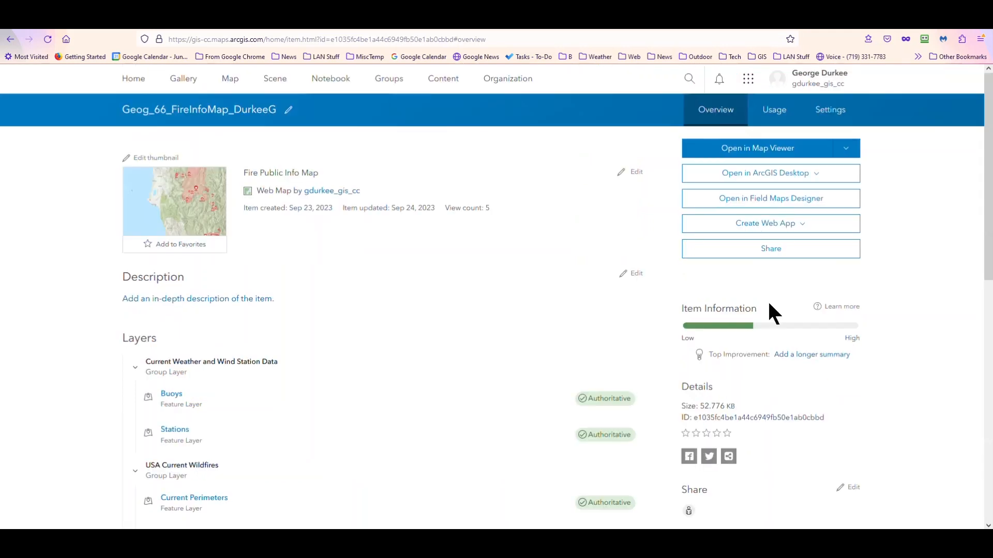
left_click(724, 148)
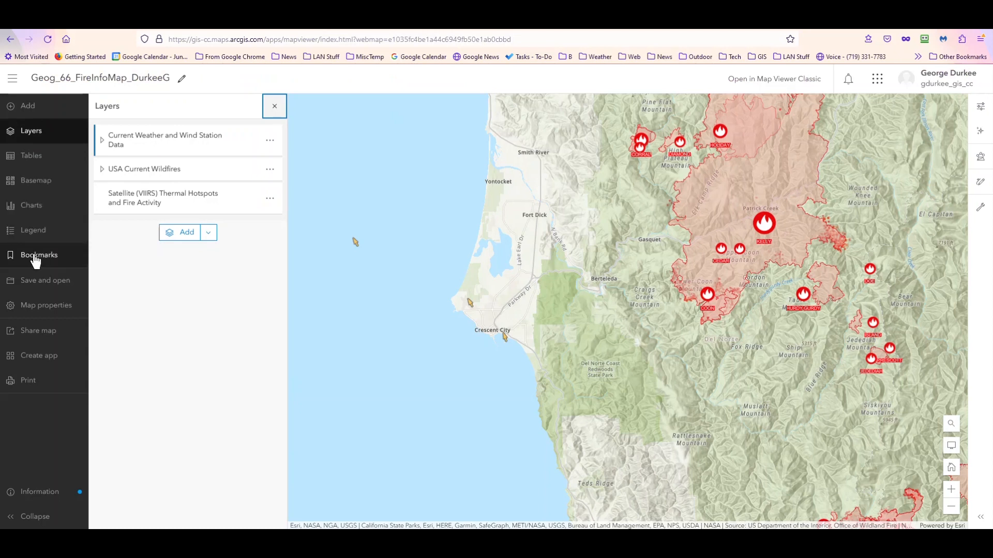
Centre the map on the large fire perimeter northeast of Crescent City and bookmark the view as "Klamath Fire"
left_click_drag(618, 254, 489, 388)
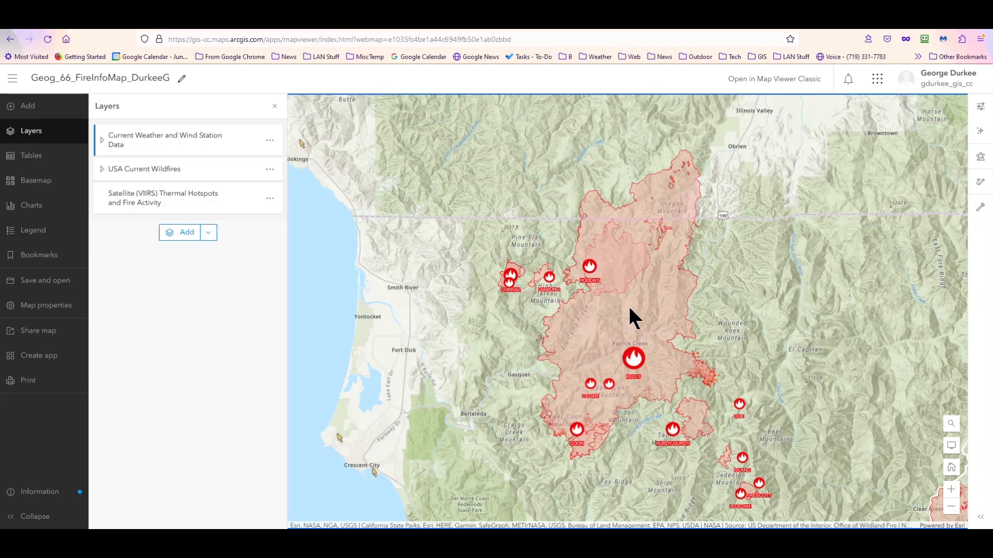
left_click(32, 264)
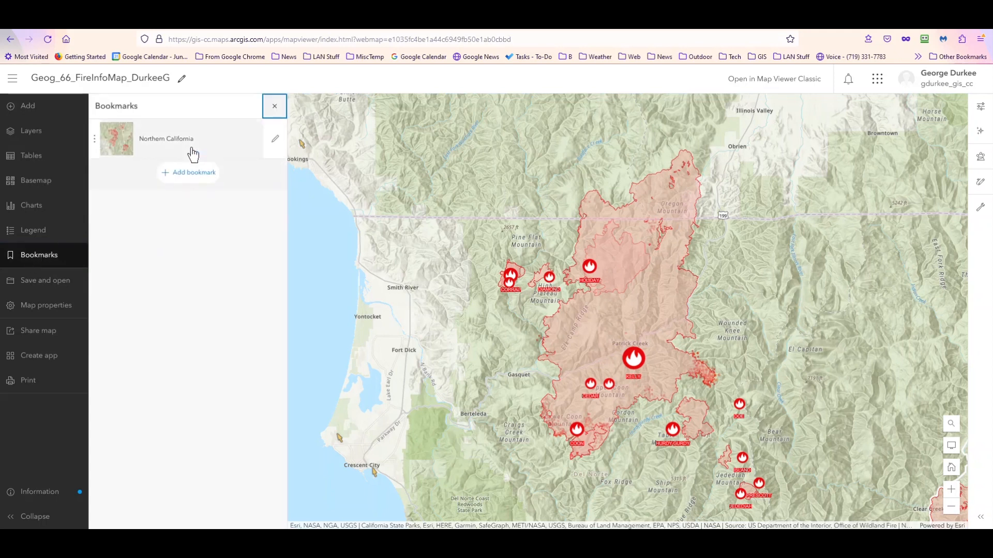
left_click(186, 174)
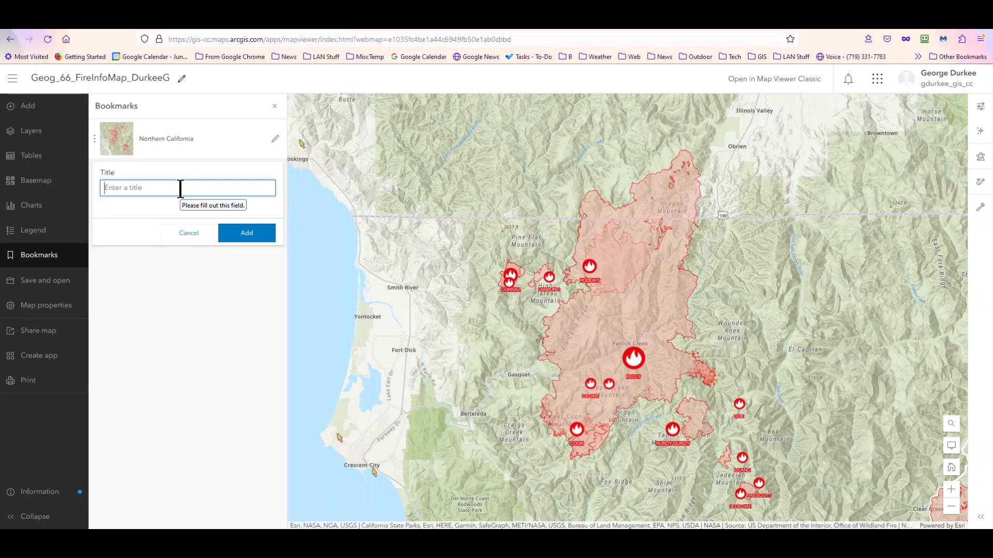
type("Klamath Fire")
left_click(247, 233)
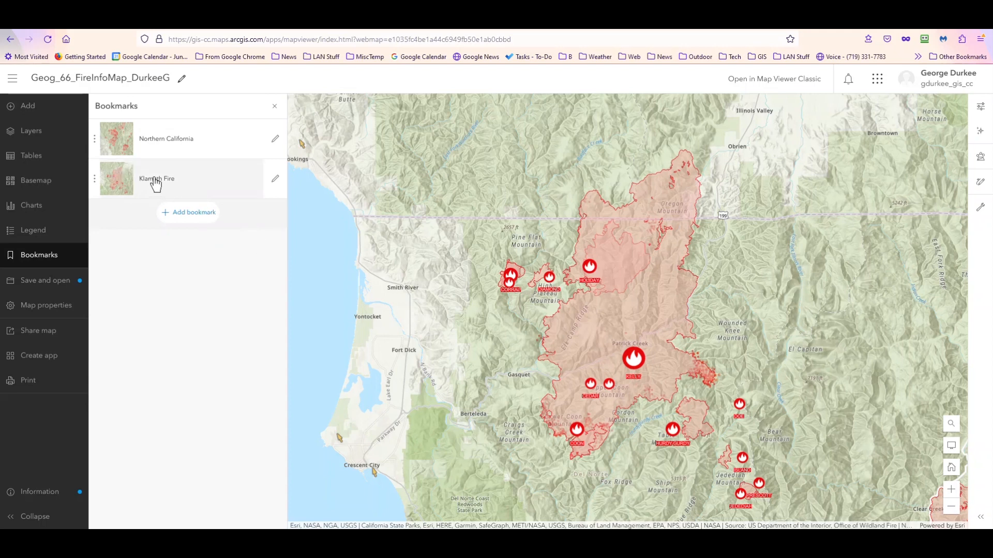
Test the Klamath Fire bookmark by panning far east and recalling it, and close the bookmarks list
left_click_drag(795, 350, 210, 350)
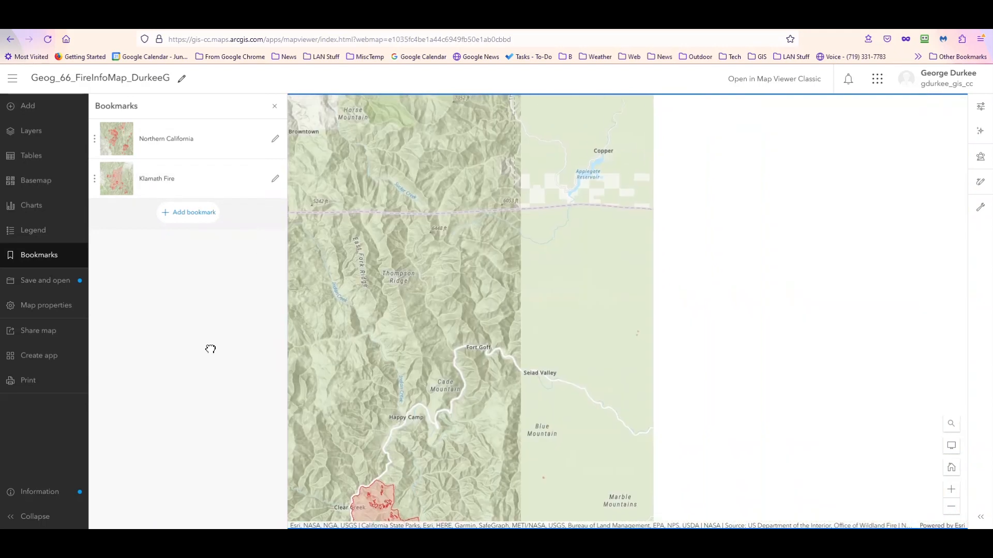
left_click_drag(578, 359, 347, 364)
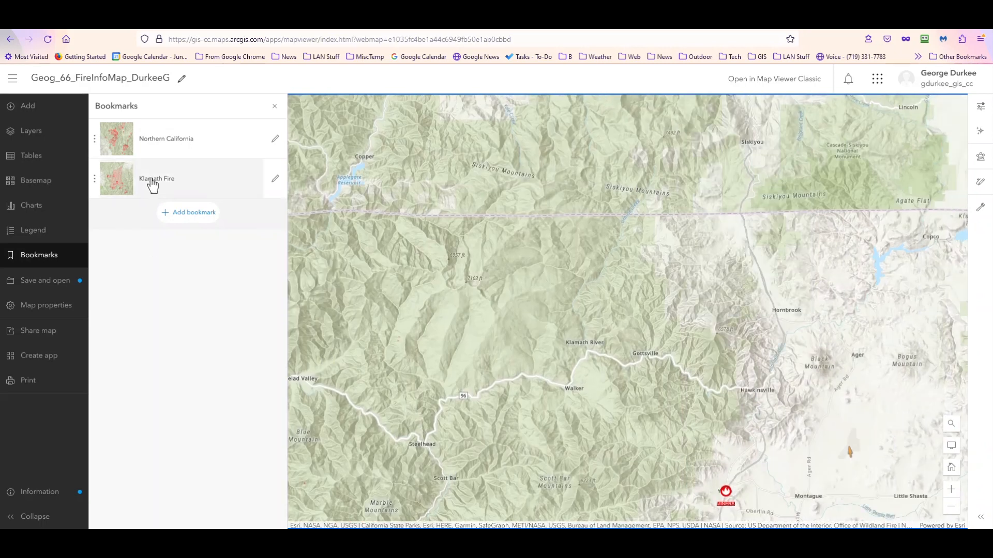
left_click(152, 185)
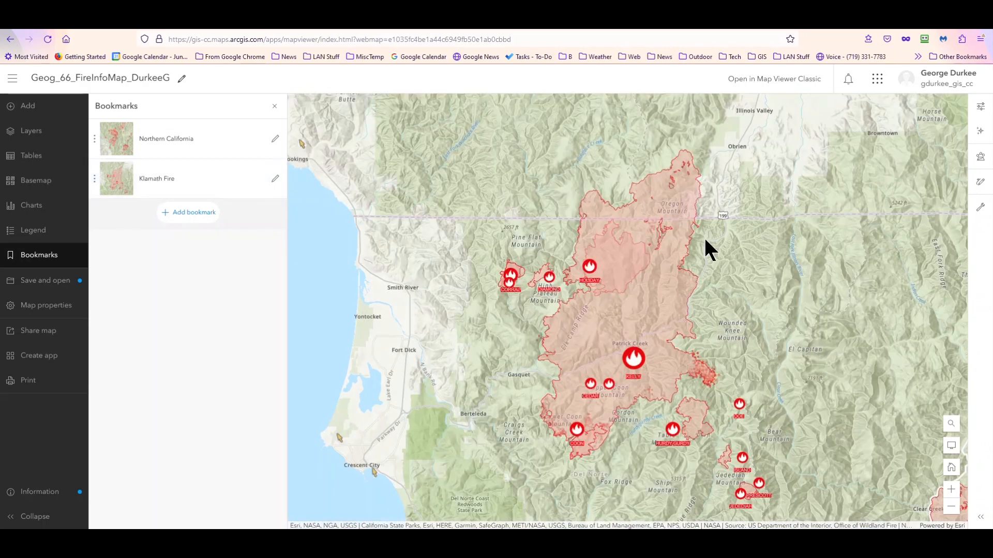
left_click(274, 110)
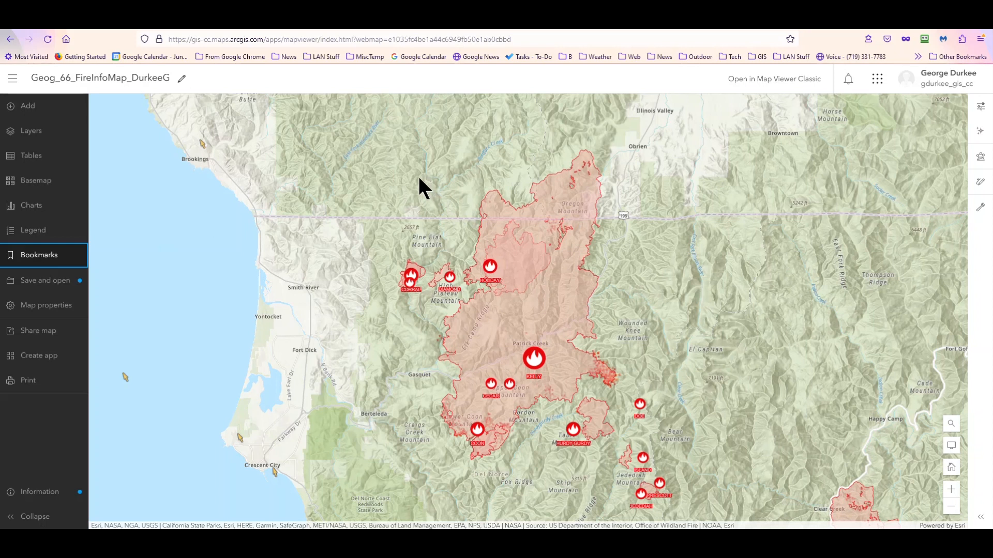
Open the Content page in a new browser tab and close the site navigation over the map
left_click(13, 83)
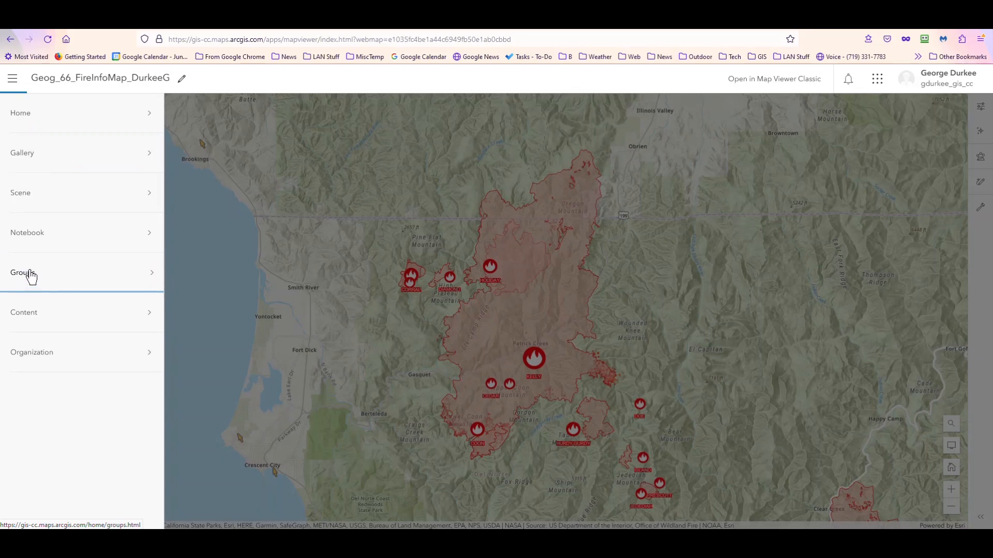
right_click(27, 316)
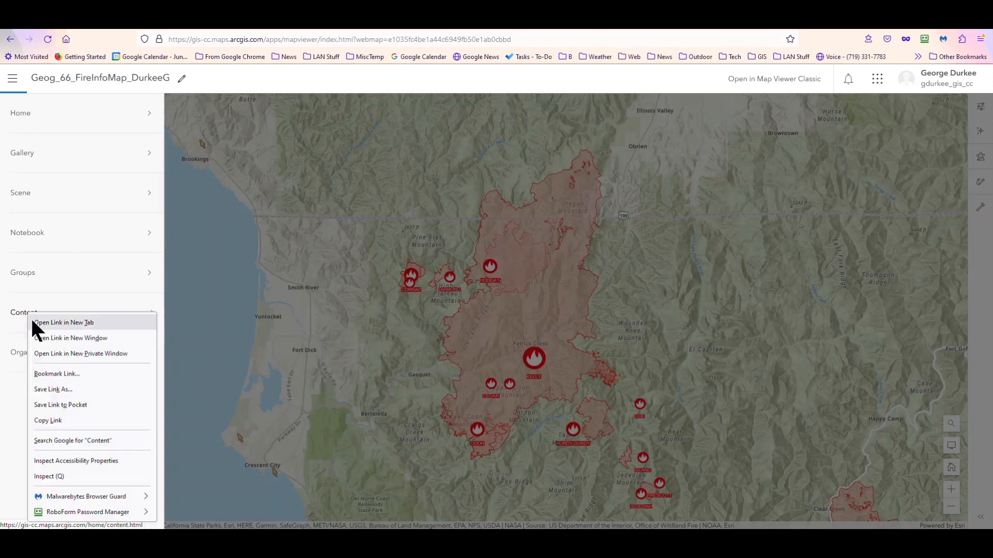
left_click(49, 323)
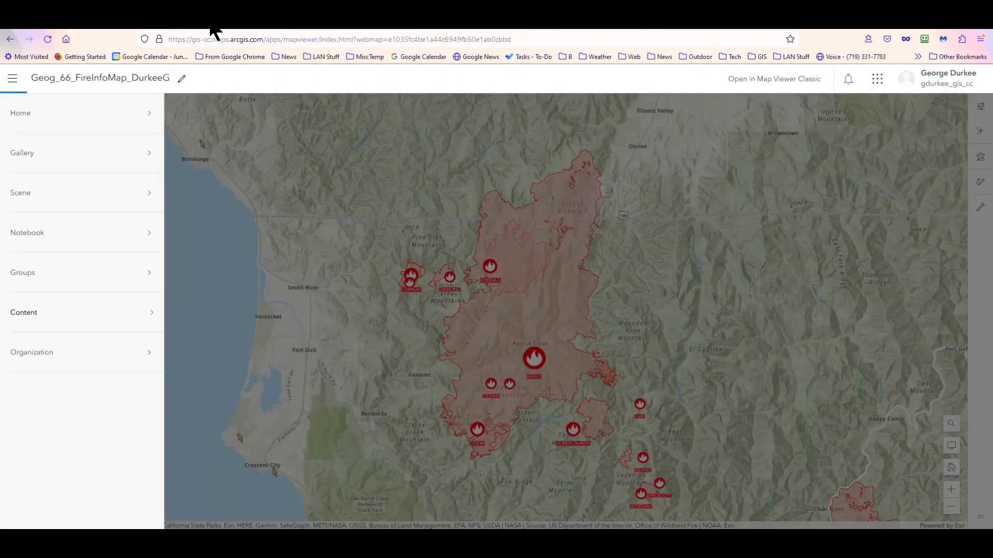
left_click(294, 124)
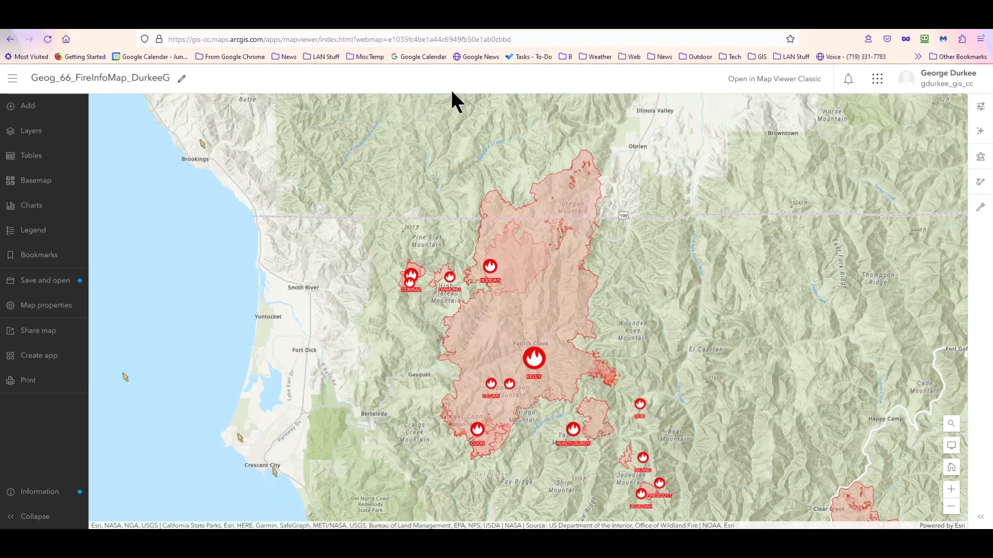
Expand the USA Current Wildfires group in the layer list and toggle the visibility of Current Incidents off and on
left_click(23, 130)
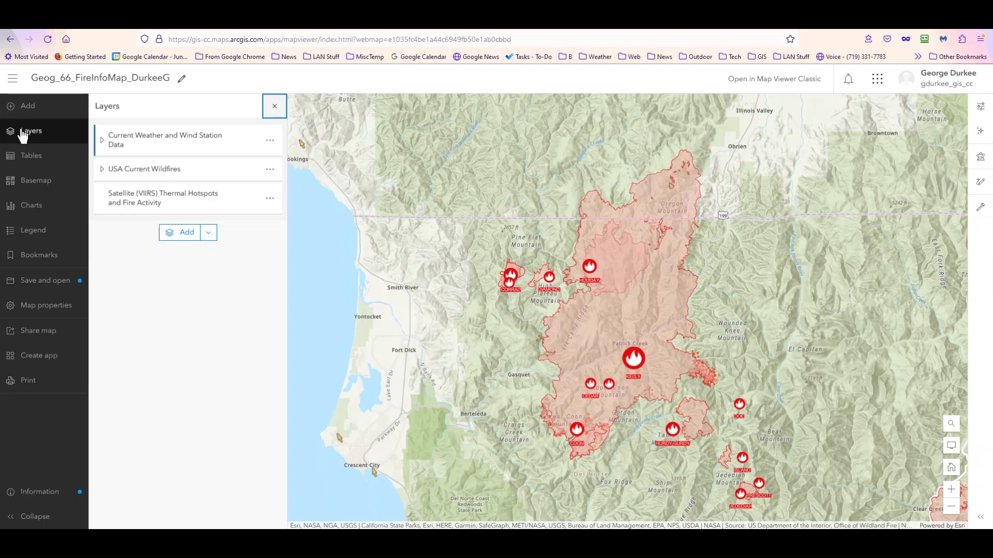
left_click(102, 170)
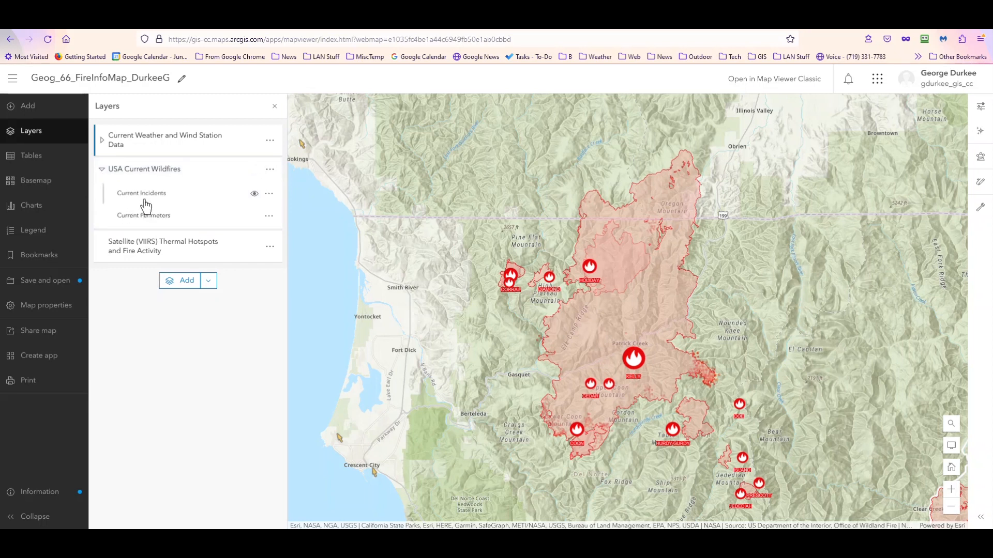
left_click(254, 195)
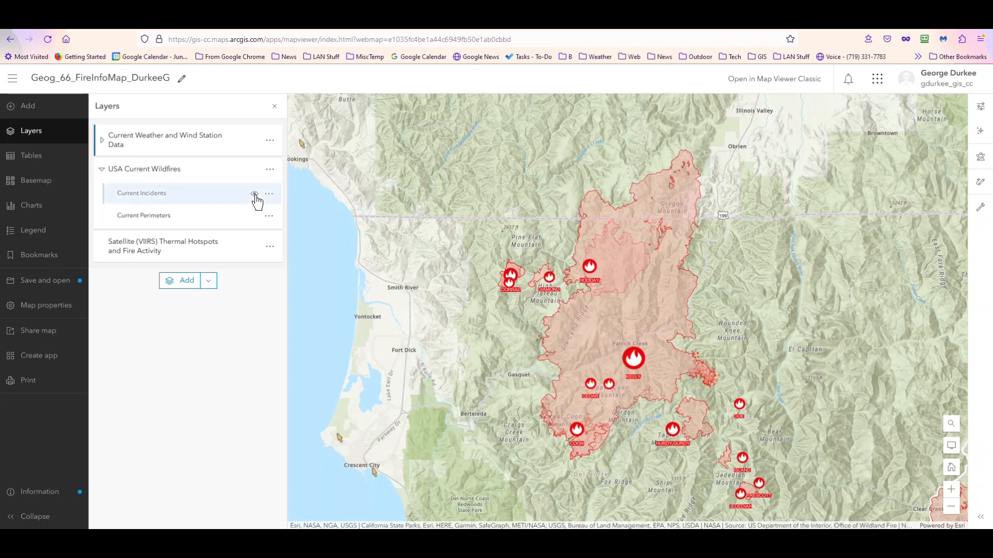
left_click(255, 196)
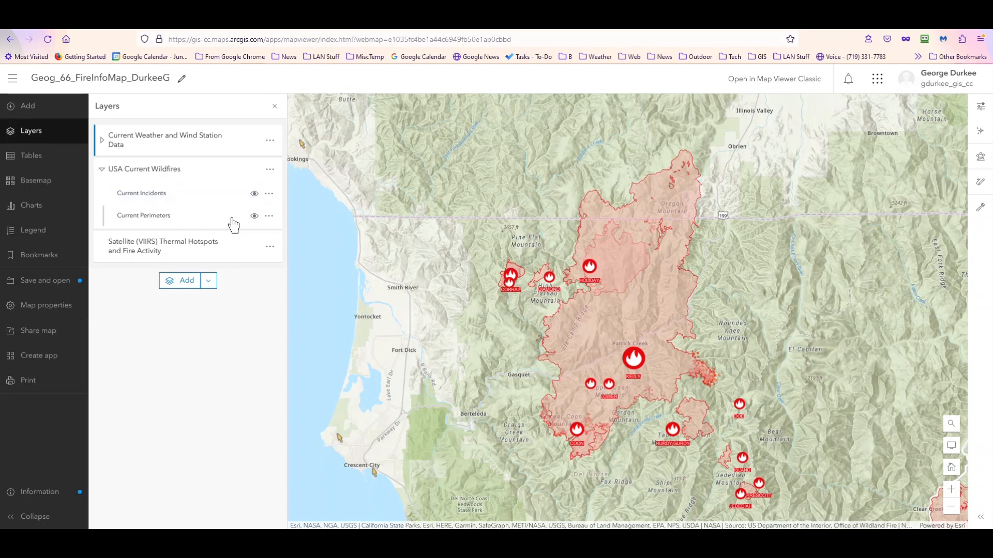
Toggle Current Perimeters off and on, and review the symbology, appearance and visibility properties of the Current Incidents layer
left_click(255, 217)
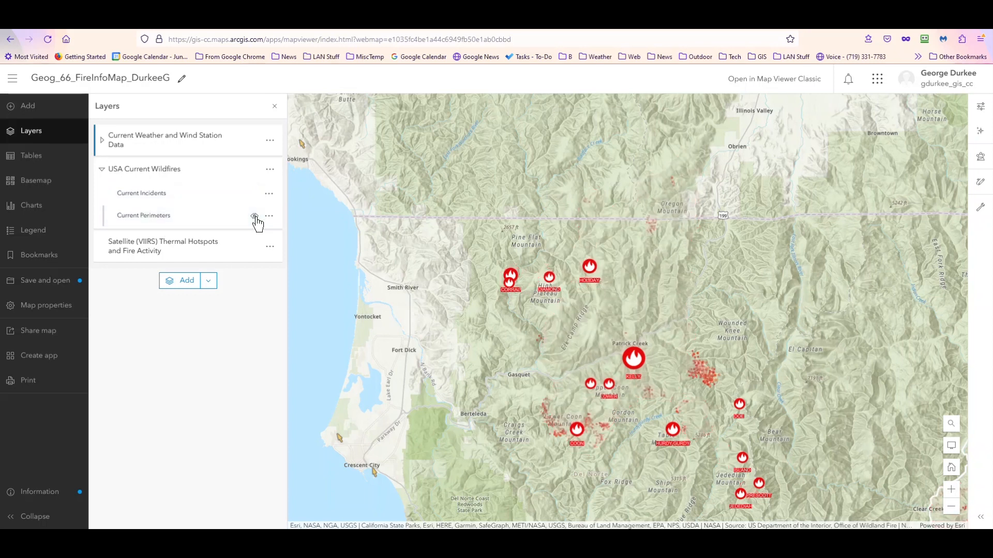
left_click(254, 216)
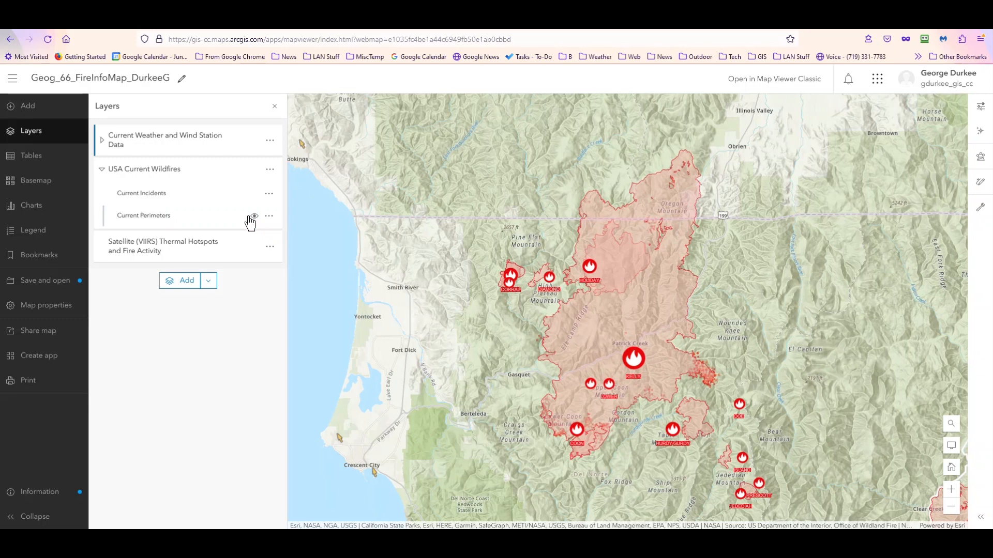
left_click(151, 194)
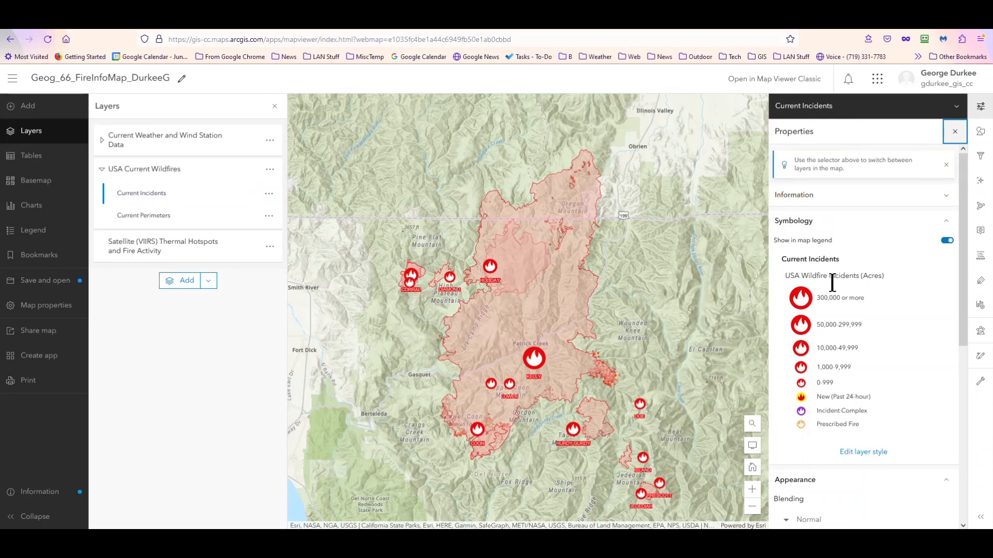
scroll(833, 289, "down", 2)
scroll(832, 281, "down", 4)
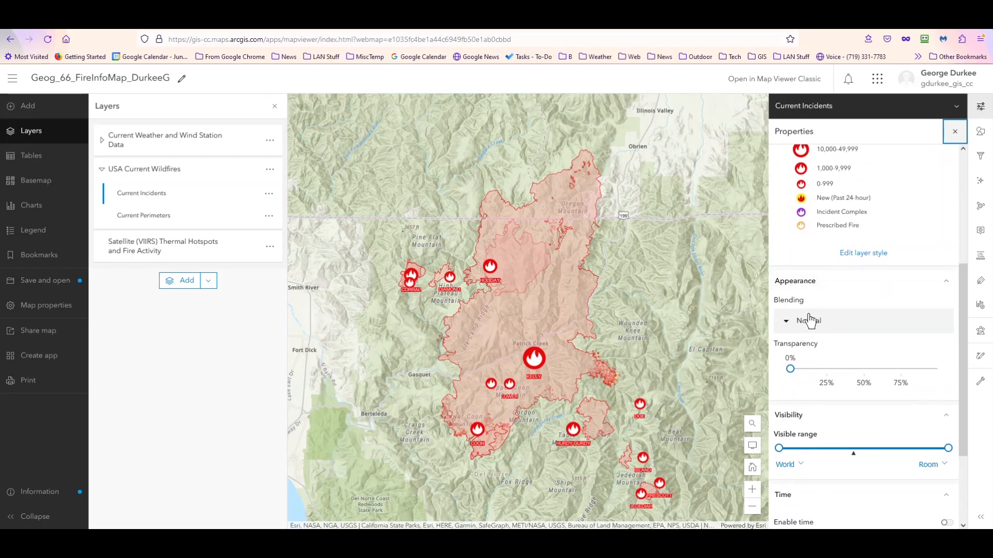
scroll(810, 318, "down", 1)
scroll(809, 318, "down", 1)
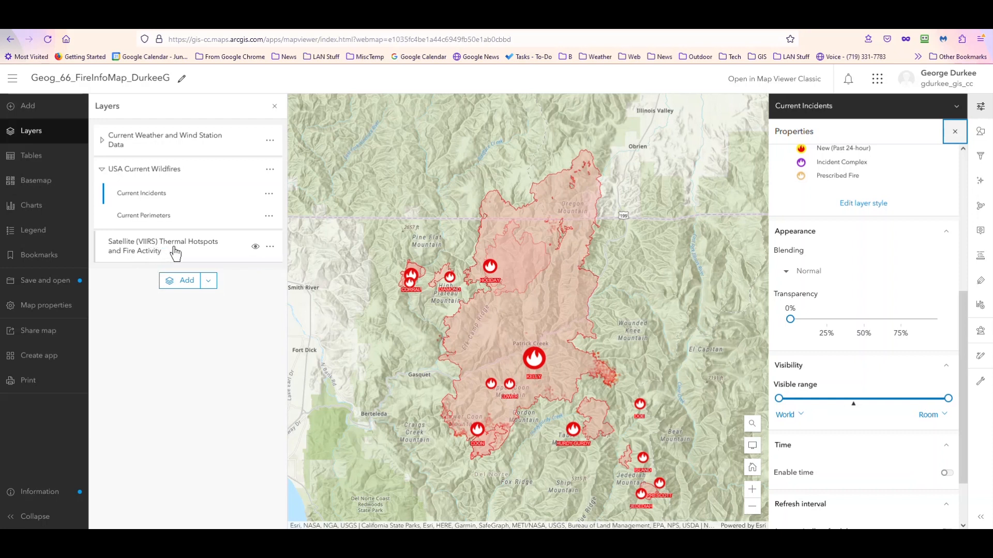
Move the Satellite (VIIRS) Thermal Hotspots layer to the top of the layer order, and hide it and the Current Weather and Wind Station Data
left_click_drag(176, 253, 169, 140)
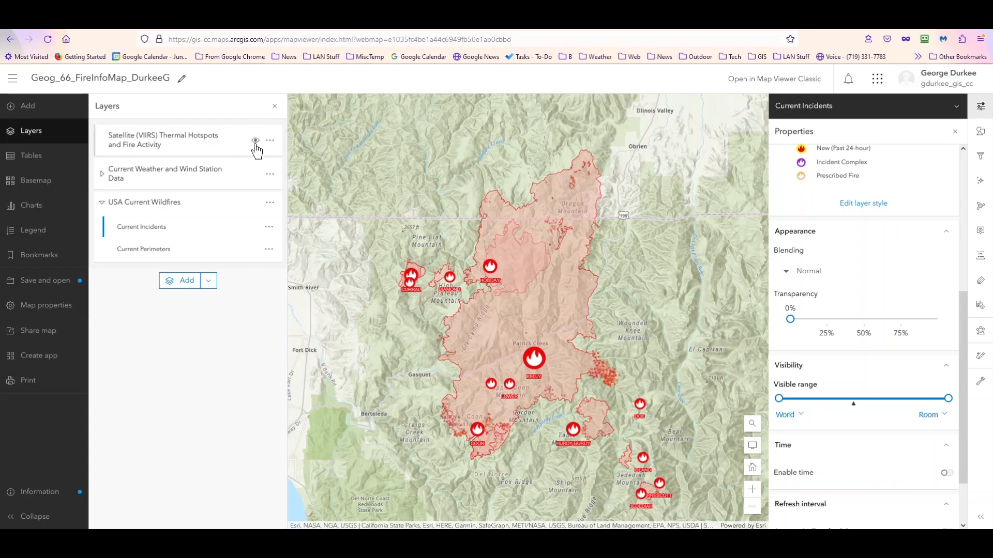
left_click(255, 143)
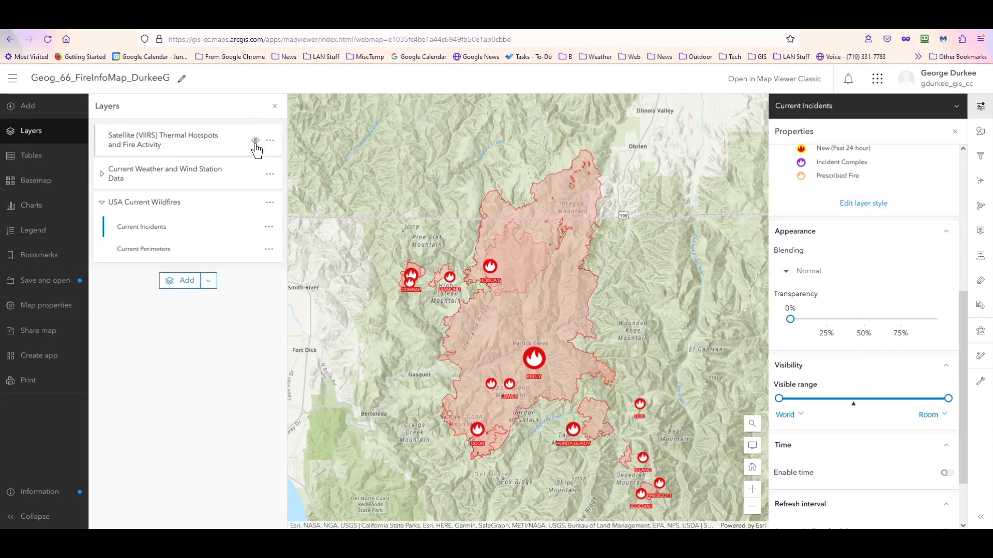
left_click(256, 176)
Set the Current Perimeters layer's transparency to 44%
left_click(163, 250)
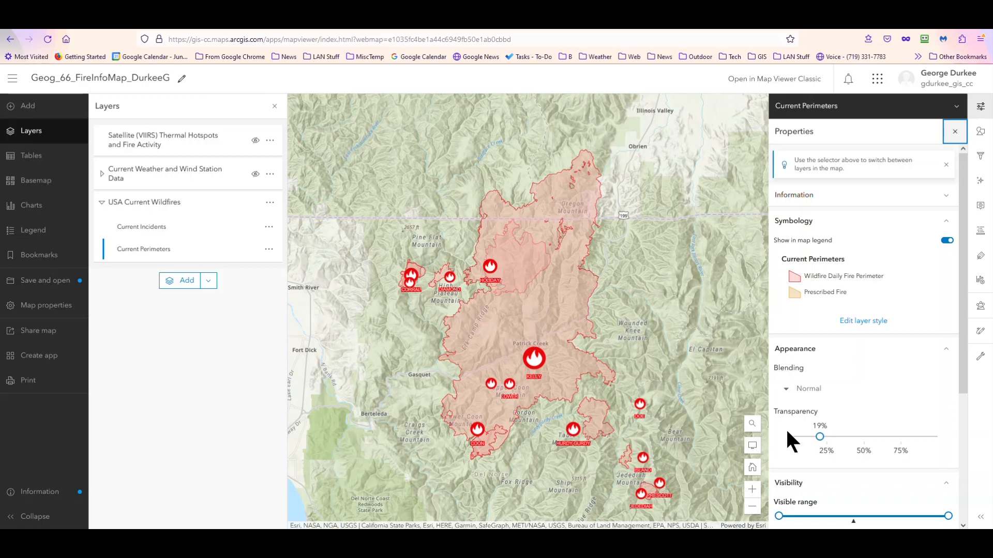
left_click_drag(819, 437, 854, 437)
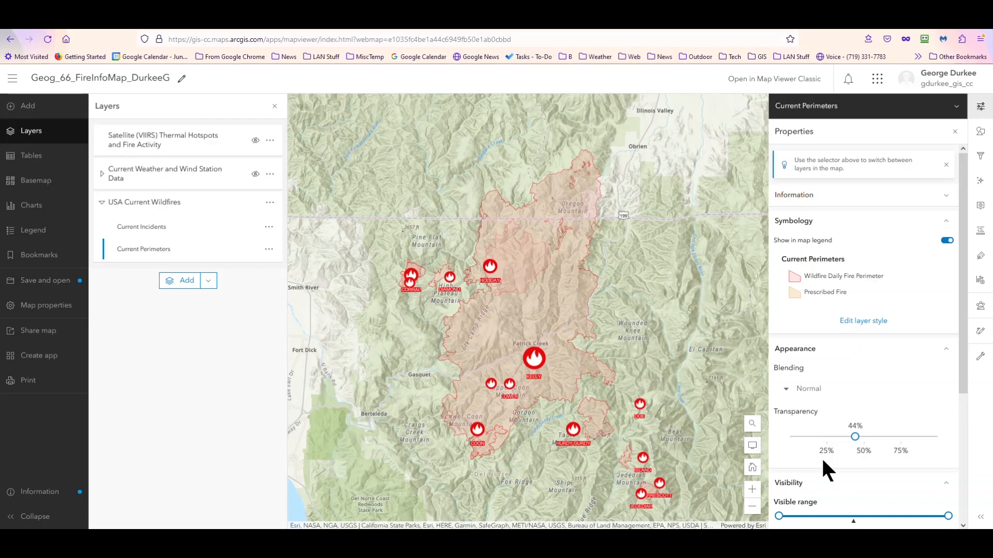
Examine how the visible range marker for Current Perimeters follows the map scale while zooming out, and return to the Klamath Fire bookmark
scroll(843, 398, "down", 3)
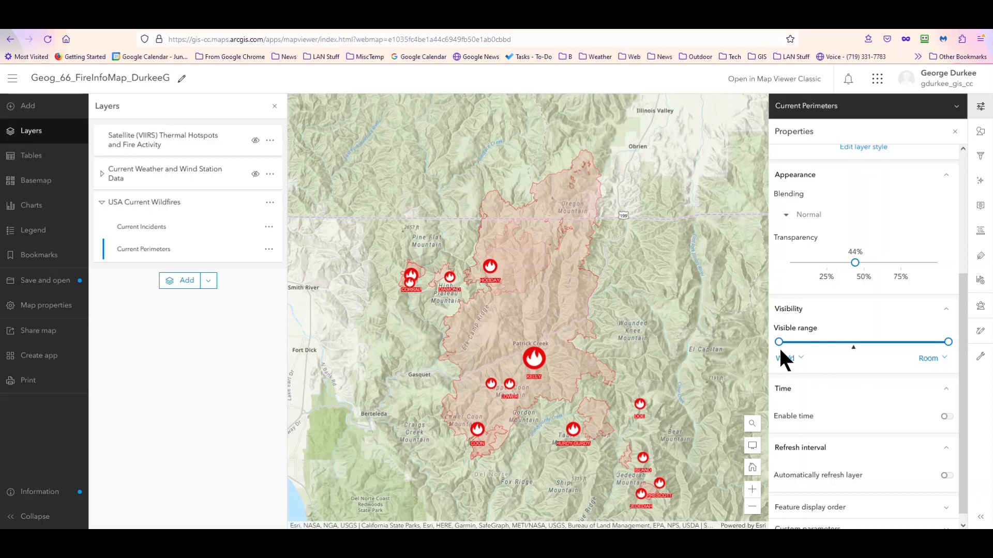
mouse_move(779, 343)
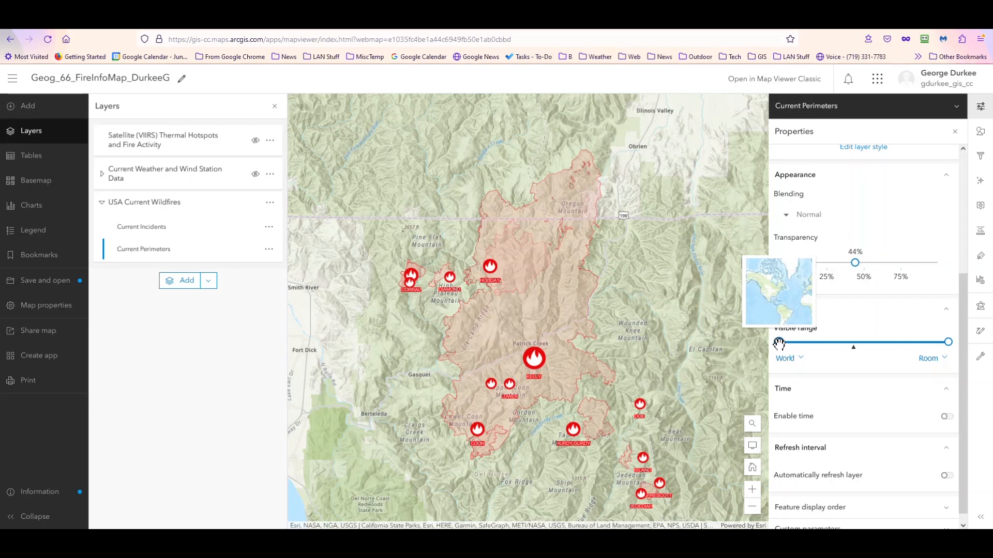
scroll(598, 358, "down", 3)
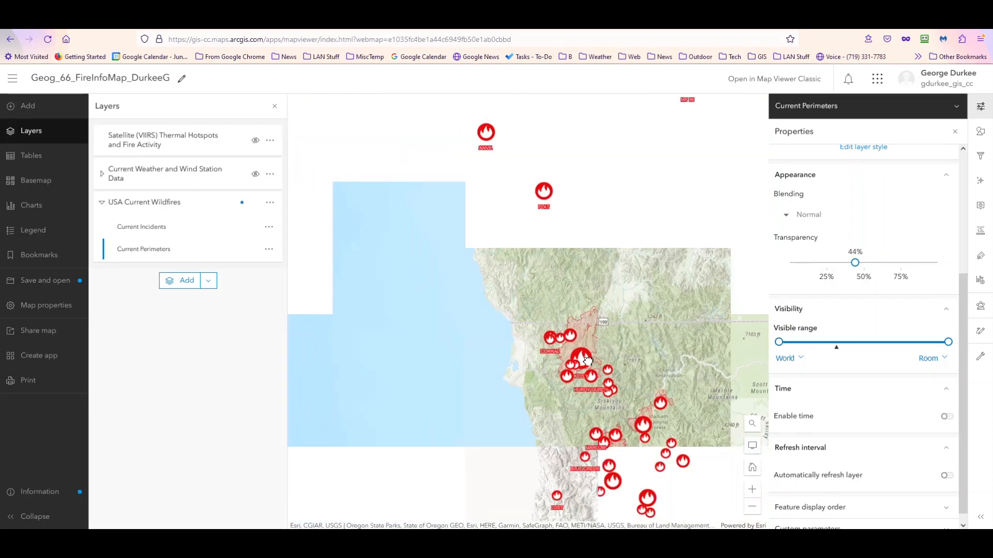
scroll(588, 361, "down", 2)
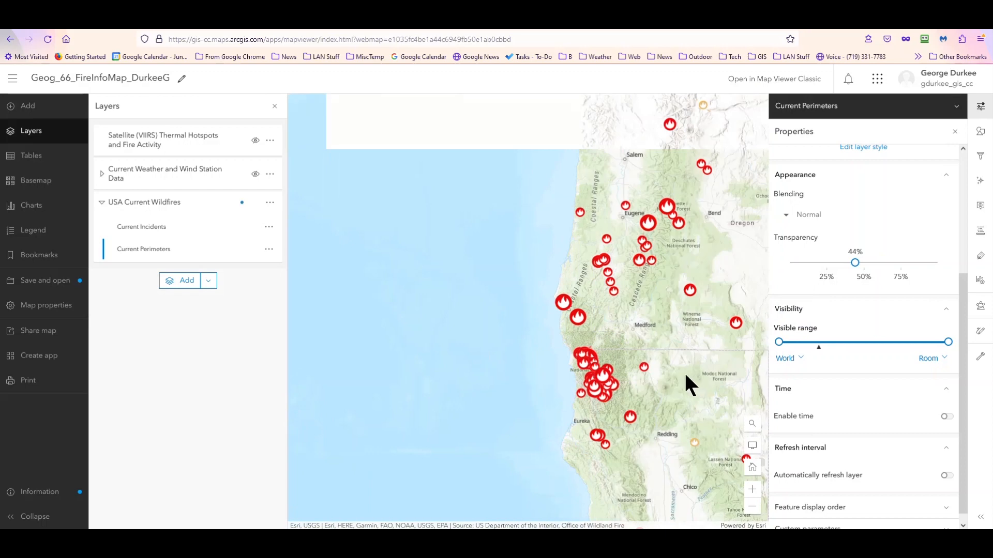
scroll(613, 368, "down", 2)
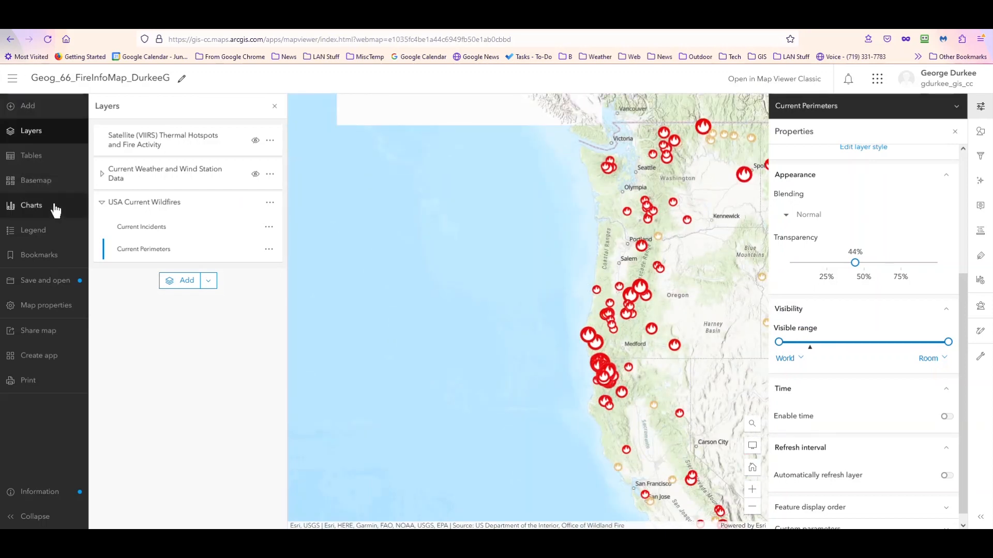
left_click(46, 259)
left_click(173, 184)
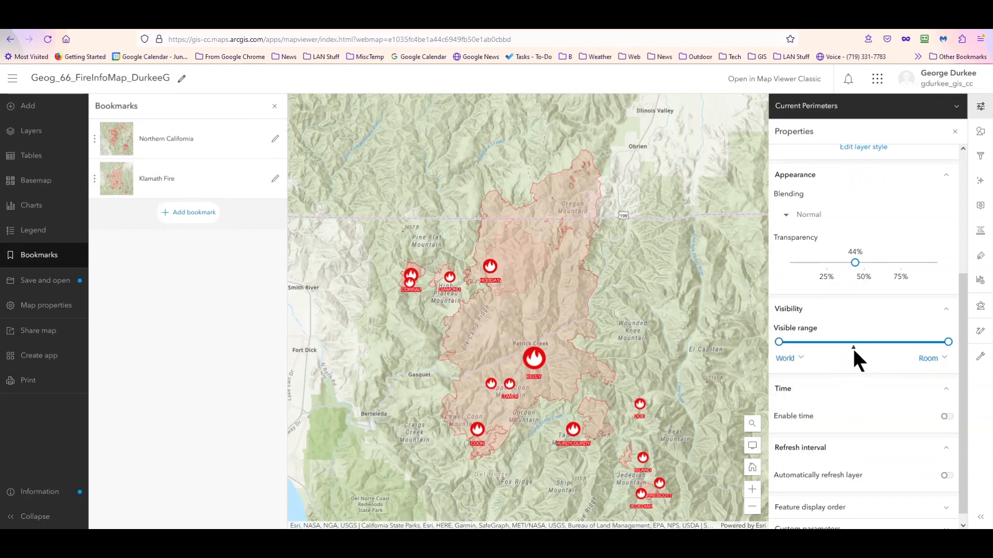
Limit the visible range of Current Perimeters to State through Room
mouse_move(853, 349)
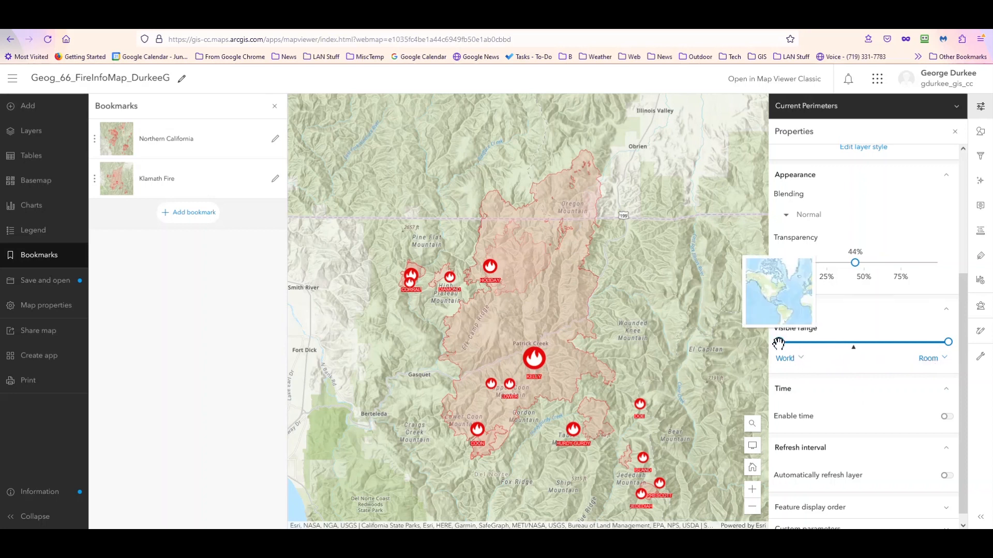
left_click_drag(778, 343, 830, 344)
left_click(830, 344)
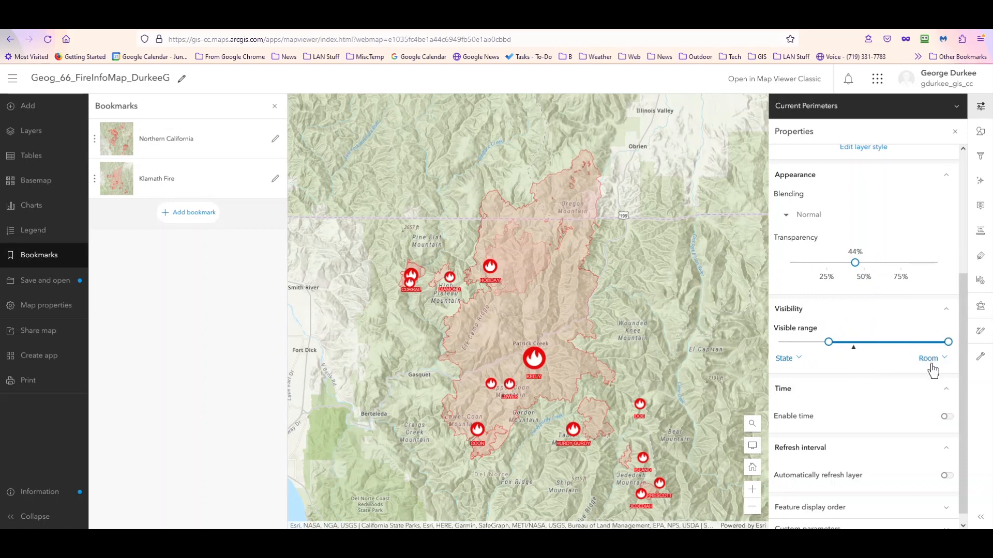
mouse_move(946, 341)
Limit the visible range of the Current Incidents layer in the USA Current Wildfires group to State through Room
left_click(18, 132)
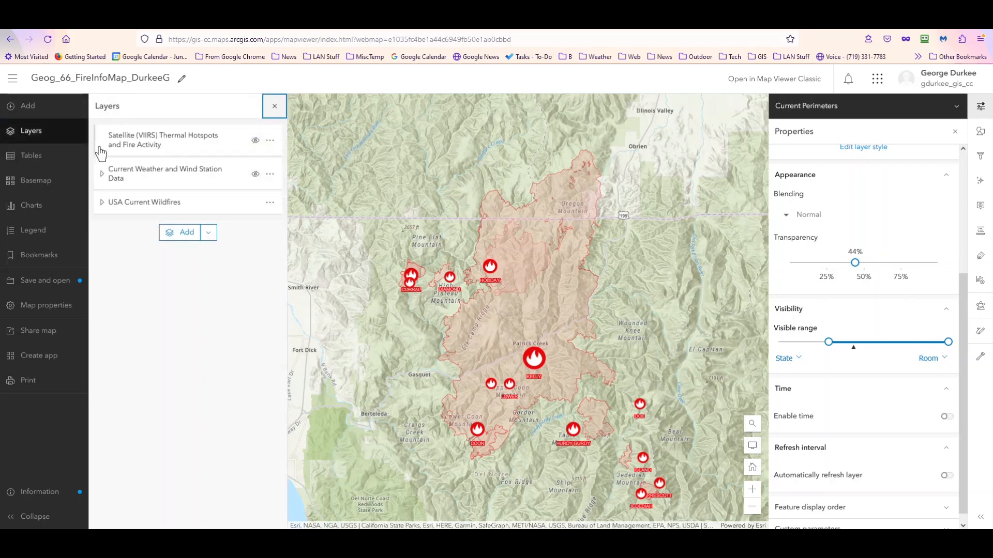
left_click(103, 207)
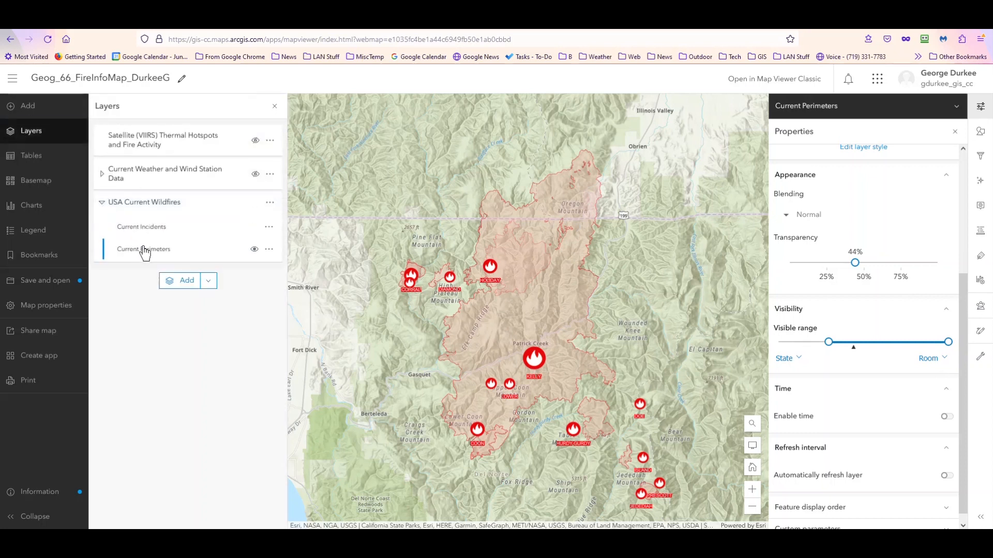
left_click(145, 230)
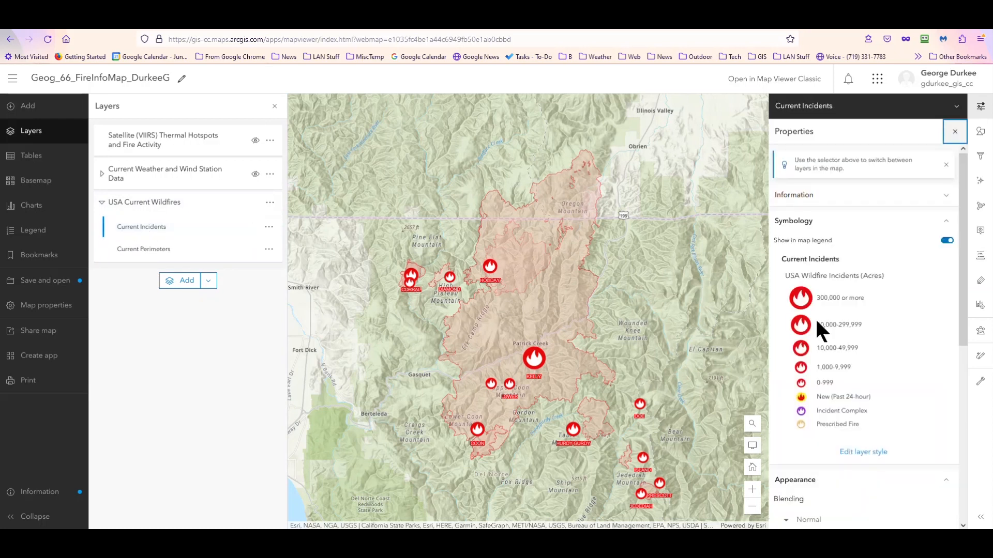
scroll(867, 426, "down", 5)
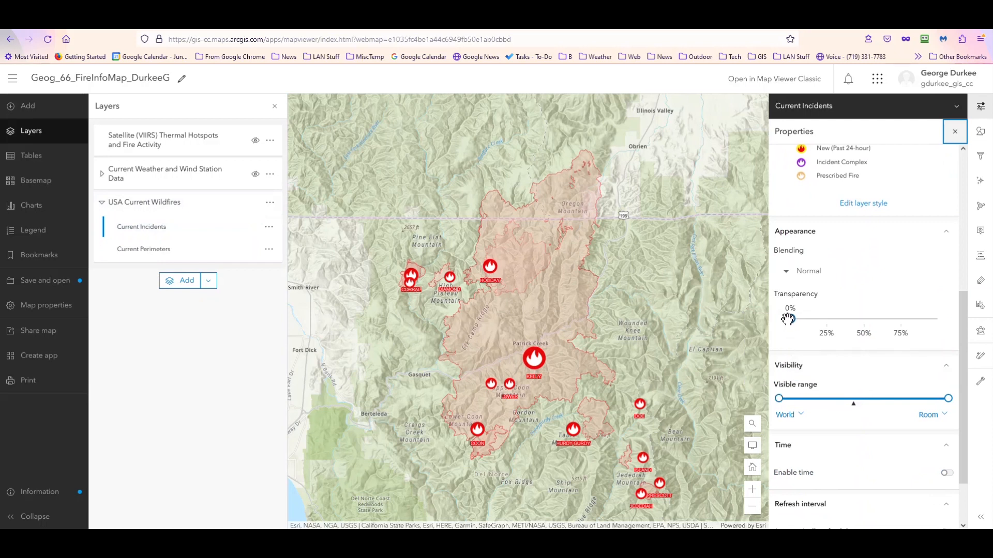
left_click_drag(778, 399, 825, 404)
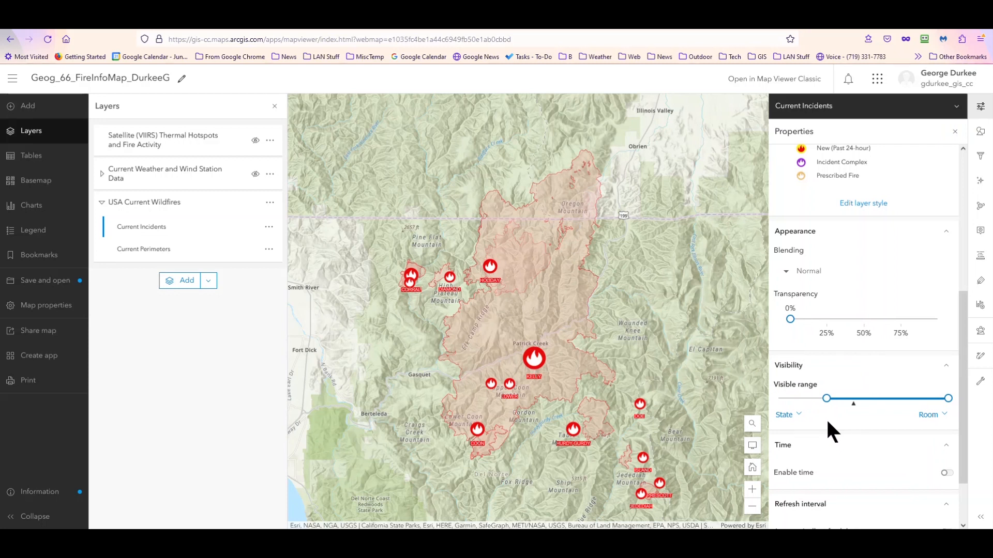
Test the wildfire layers' visible ranges by zooming out and back in, and return to the Klamath Fire bookmark
scroll(571, 396, "down", 2)
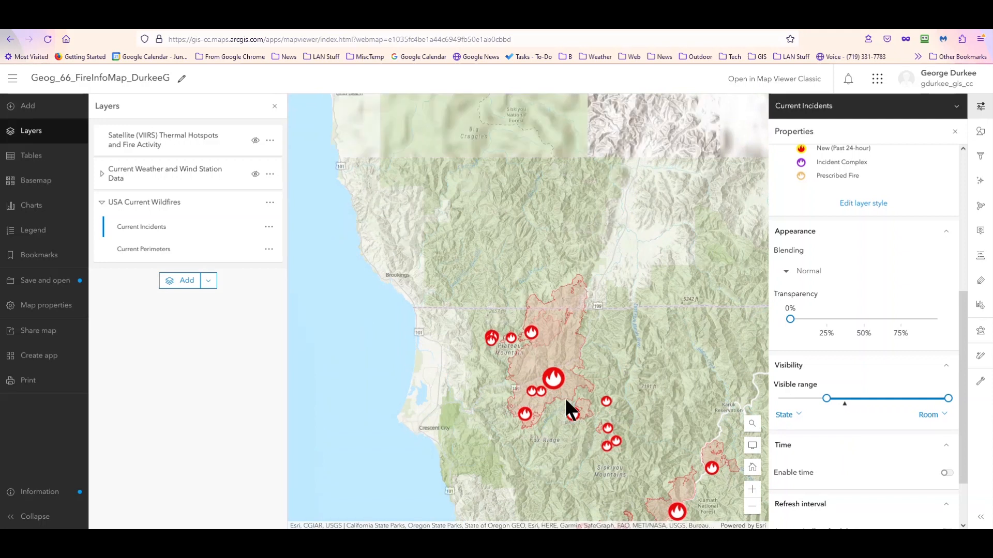
scroll(563, 401, "down", 3)
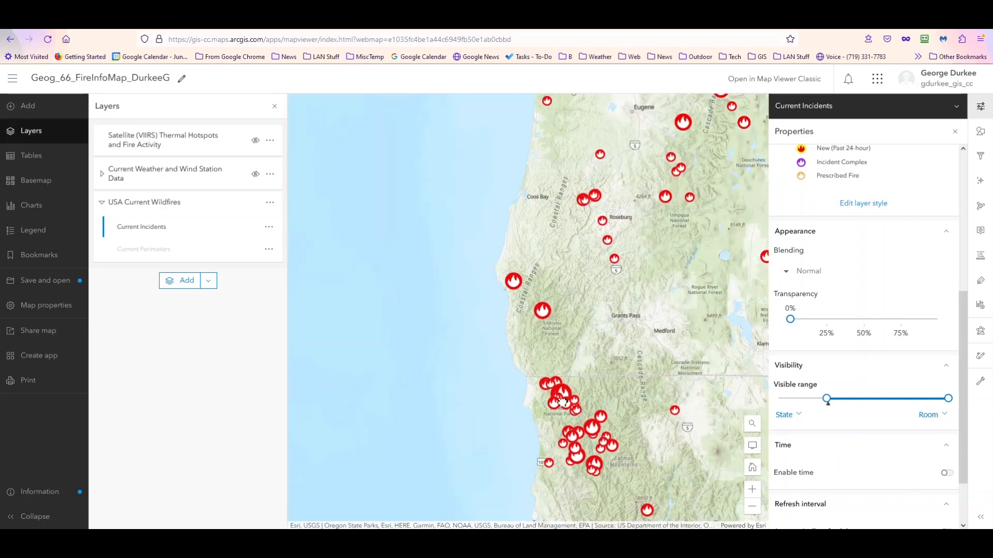
scroll(562, 399, "down", 1)
scroll(562, 402, "up", 1)
scroll(674, 415, "down", 1)
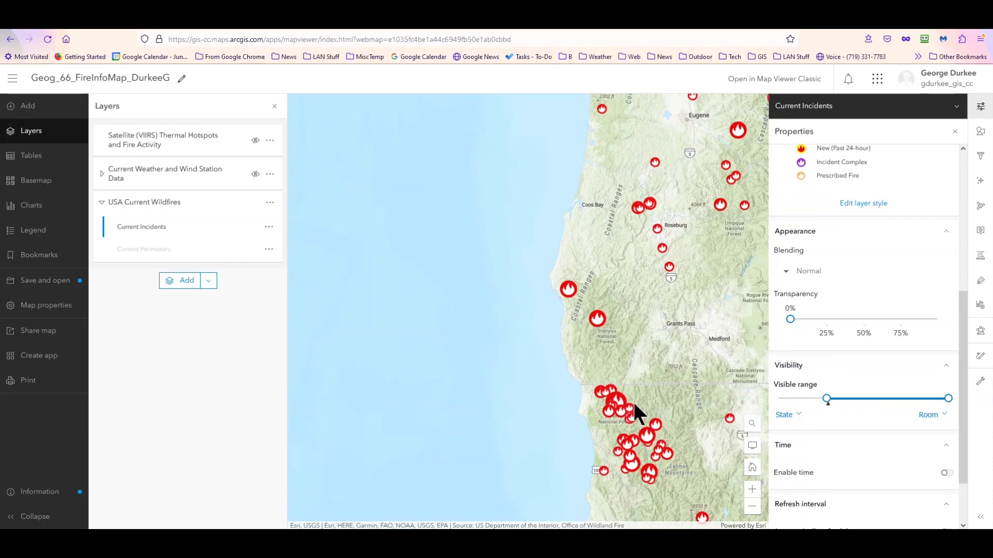
scroll(635, 405, "down", 1)
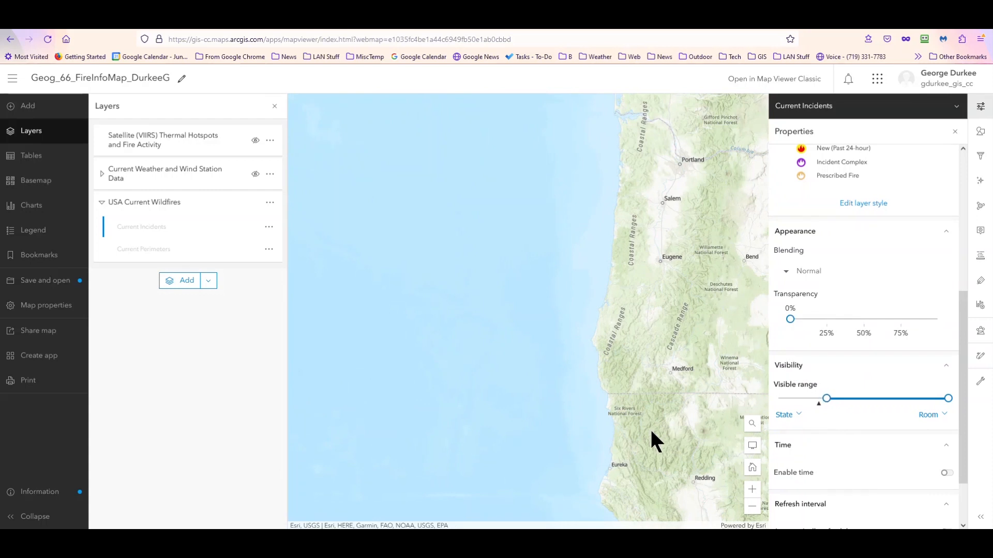
scroll(650, 428, "up", 2)
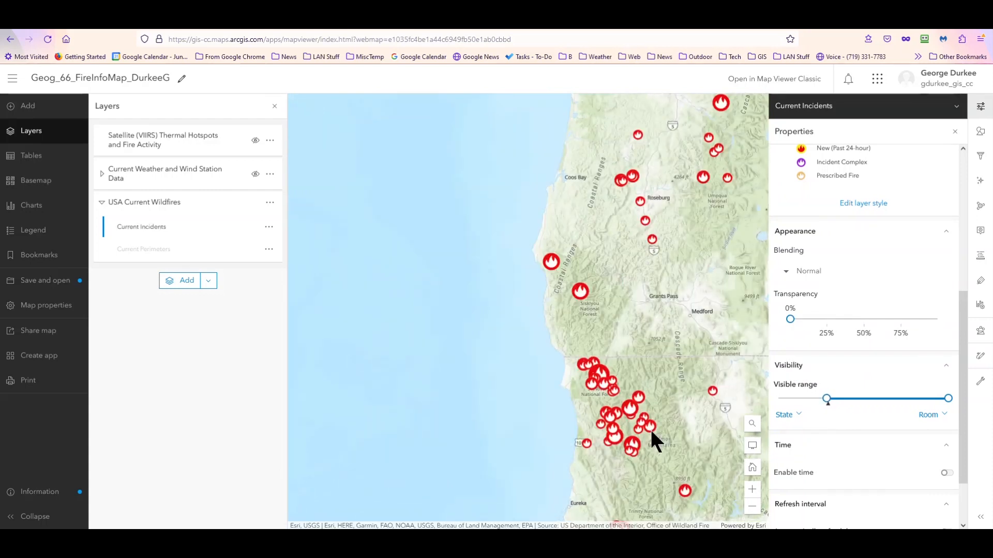
scroll(650, 430, "up", 1)
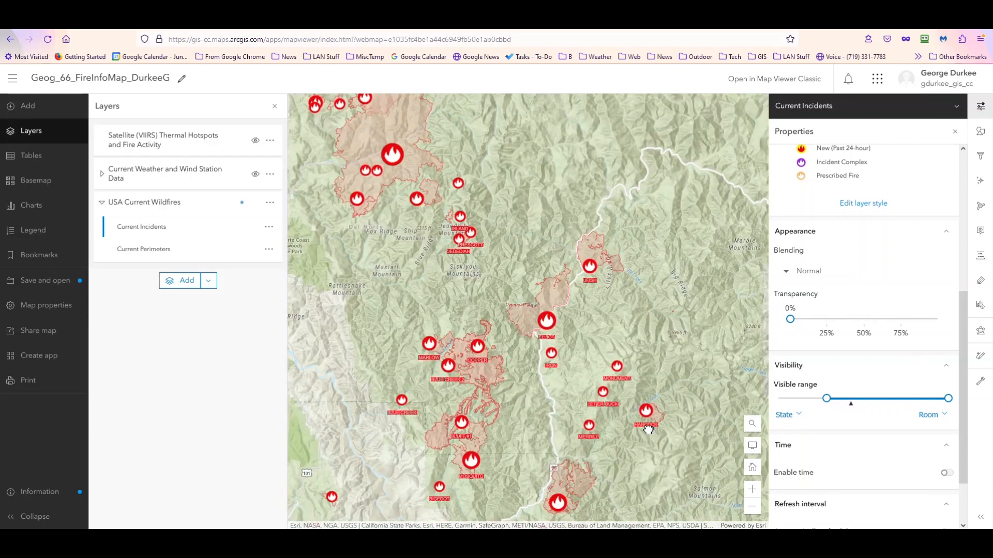
left_click(40, 255)
left_click(173, 183)
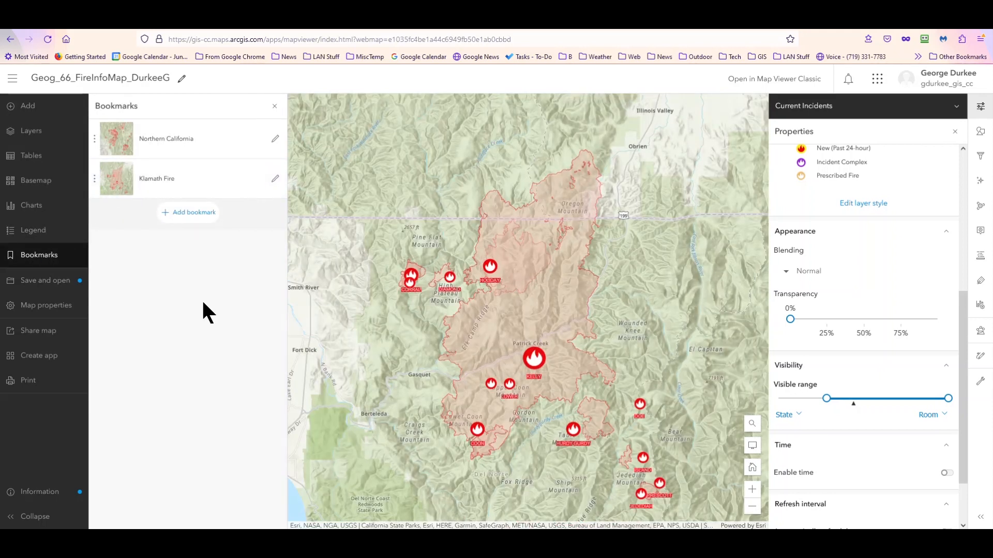
Turn on automatic refresh for the Current Incidents layer
scroll(872, 441, "up", 1)
scroll(862, 427, "down", 3)
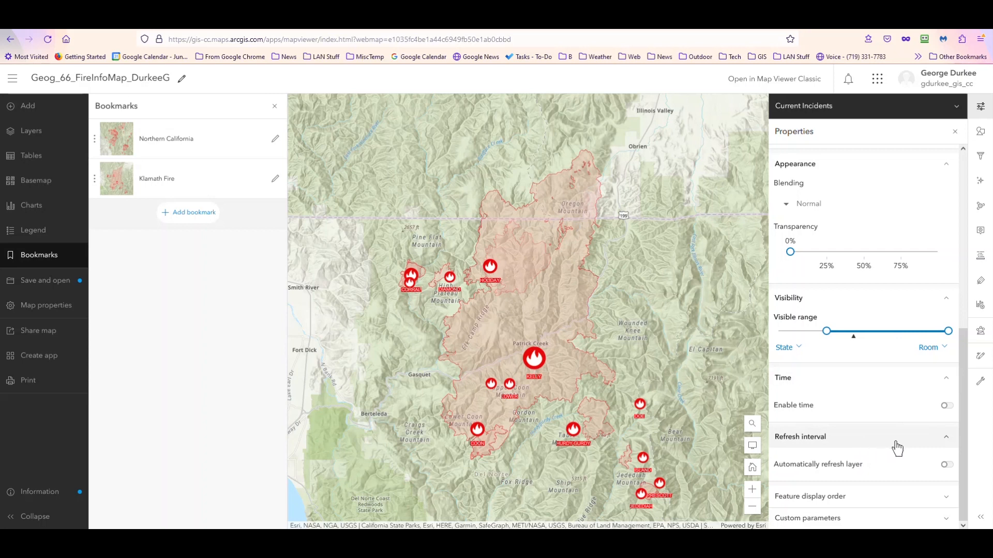
left_click(947, 441)
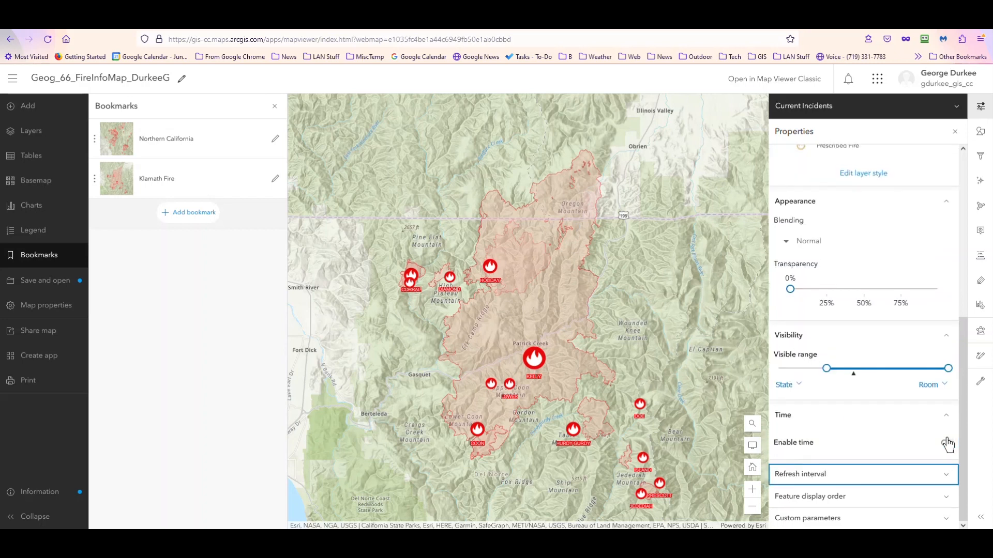
left_click(946, 479)
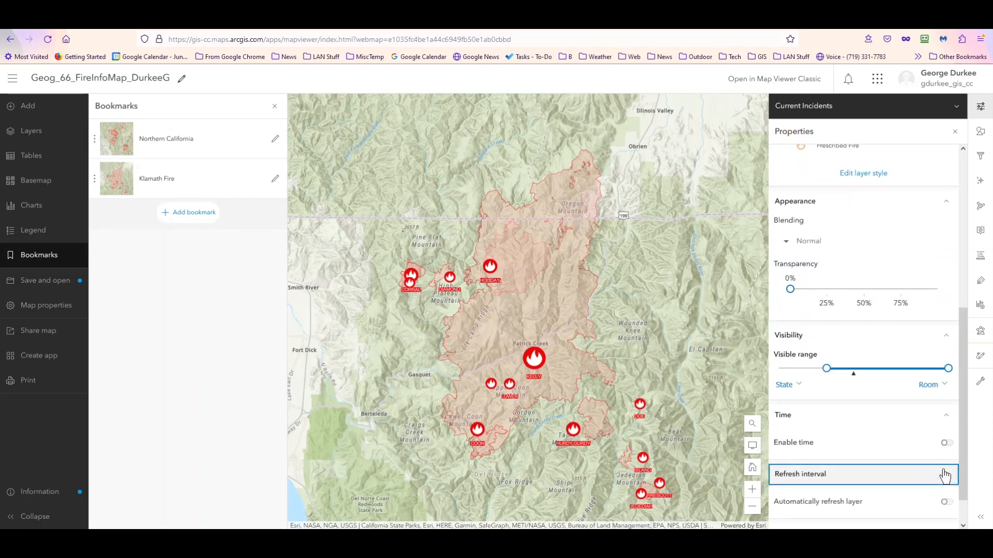
scroll(922, 473, "down", 1)
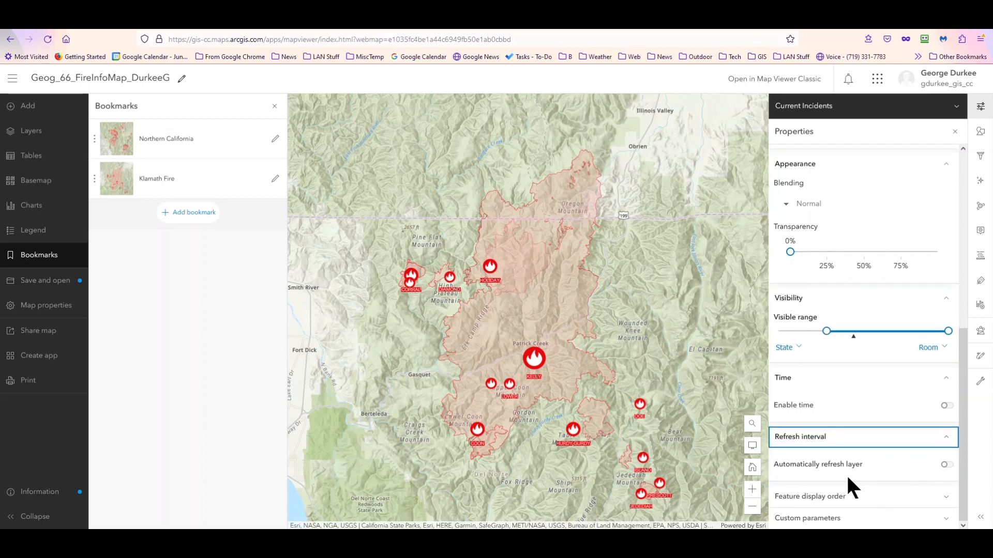
left_click(946, 465)
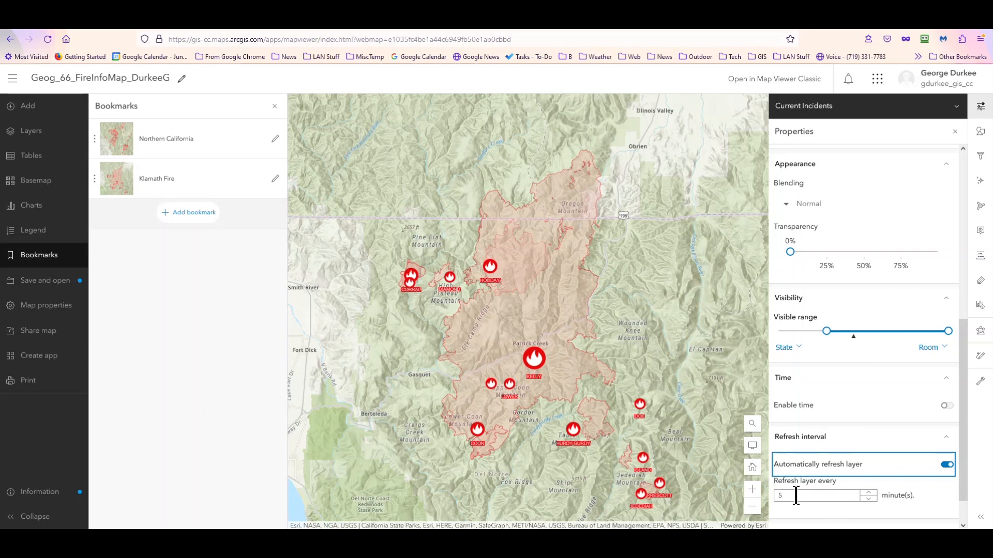
scroll(819, 465, "down", 1)
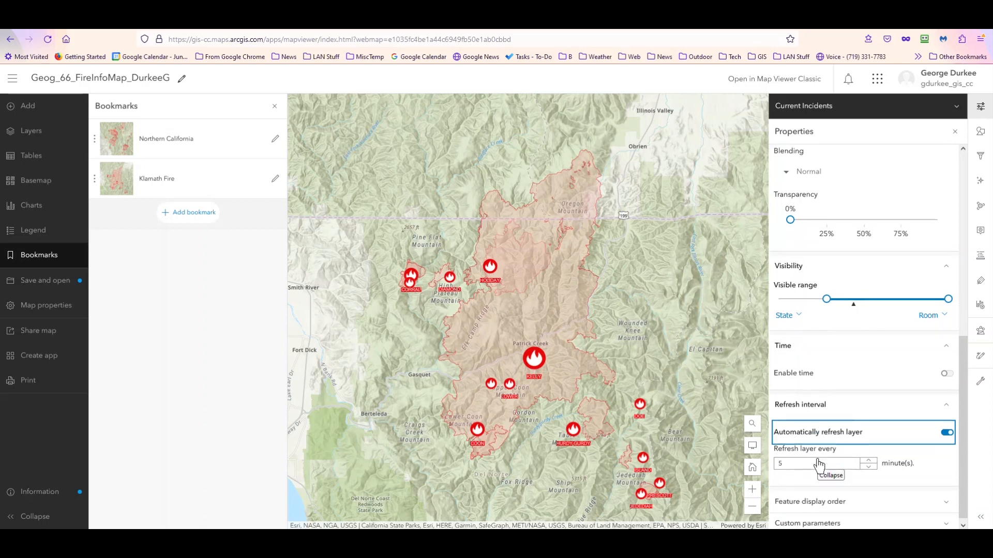
Turn off automatic refresh for the Current Incidents layer
left_click(944, 429)
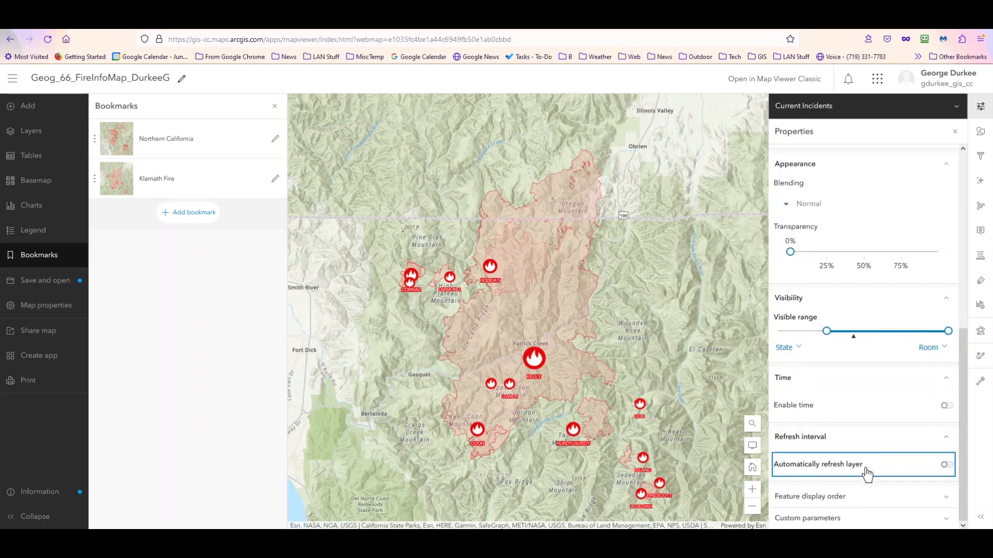
left_click(879, 498)
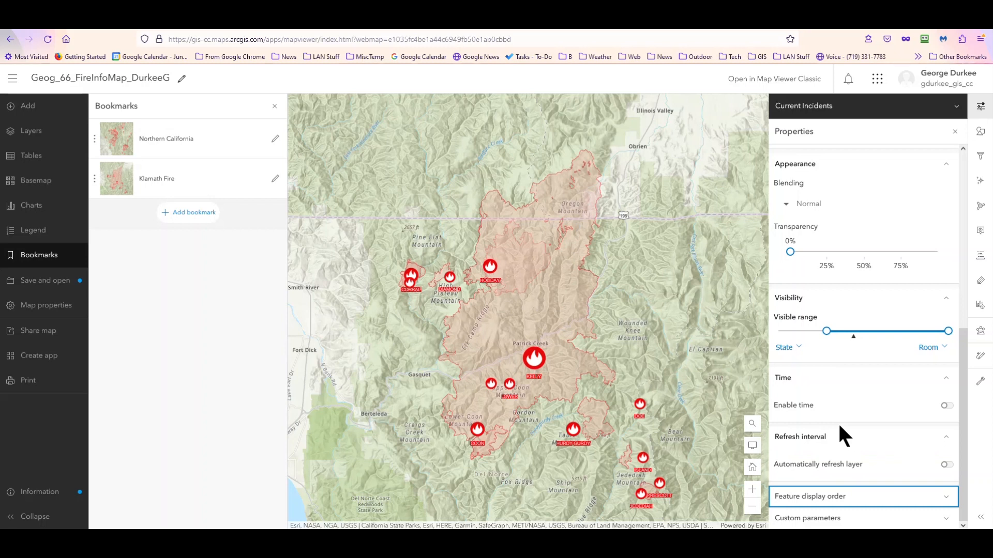
Switch from the bookmarks to the layer list and hide Current Incidents in the USA Current Wildfires group
left_click(274, 106)
left_click(36, 134)
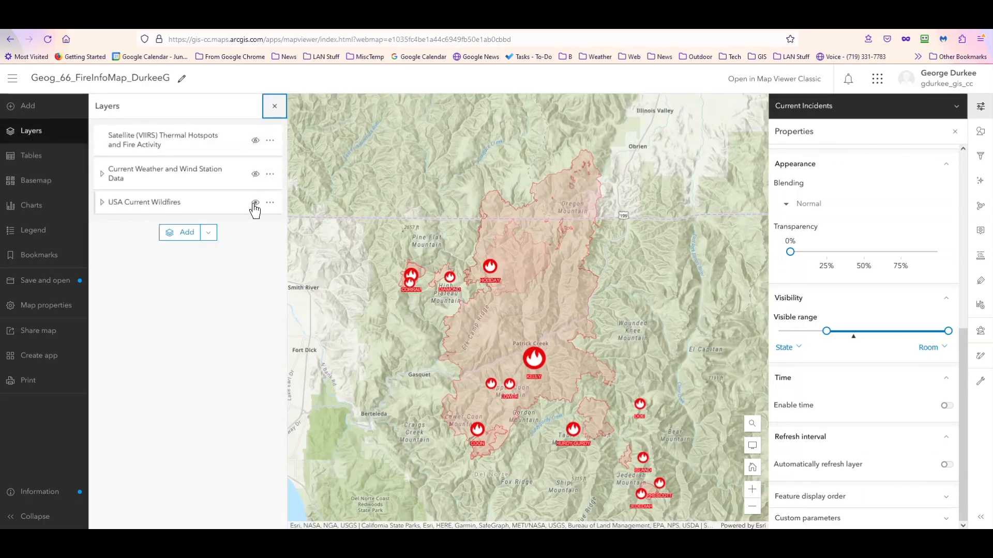
left_click(98, 208)
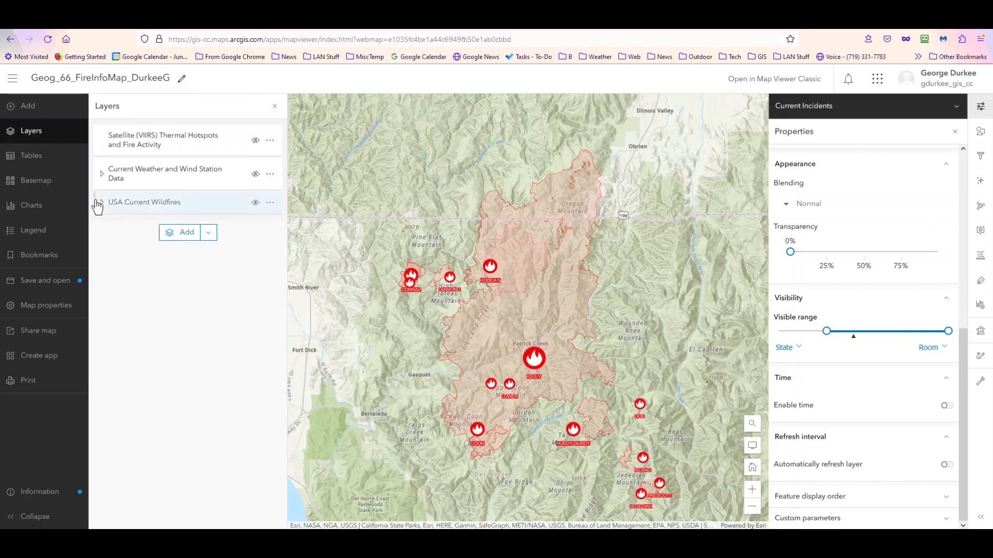
left_click(101, 203)
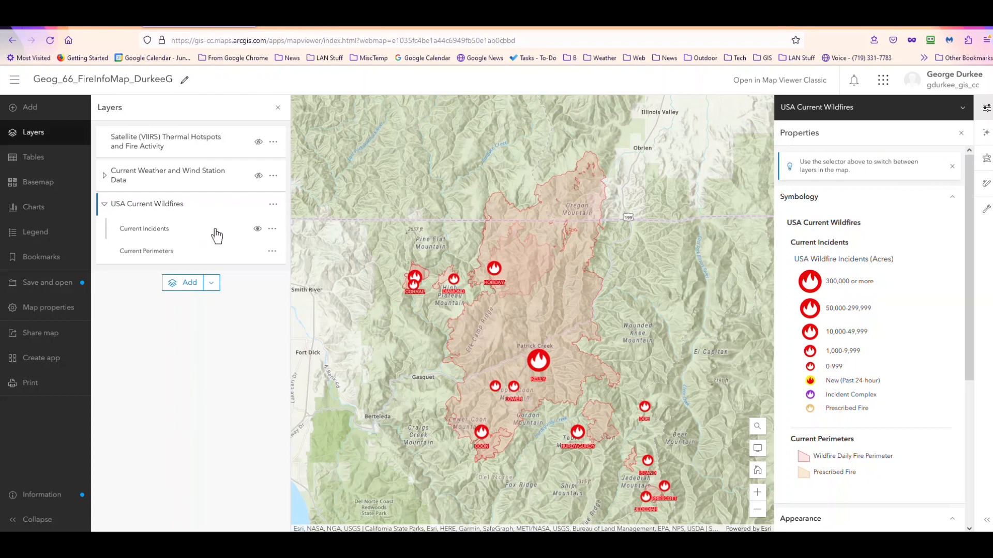
left_click(257, 229)
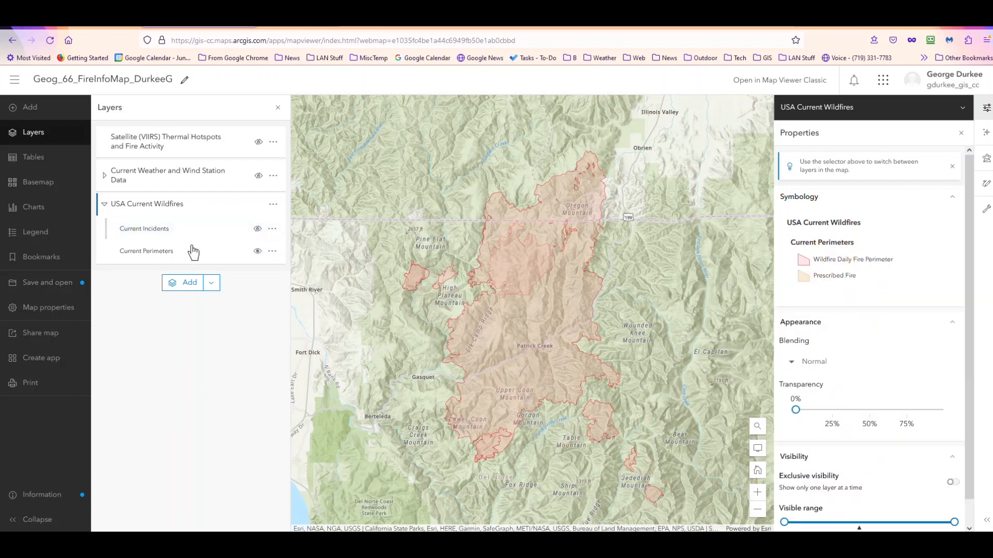
Open the Types (unique symbols) style options of the Current Perimeters layer
left_click(176, 256)
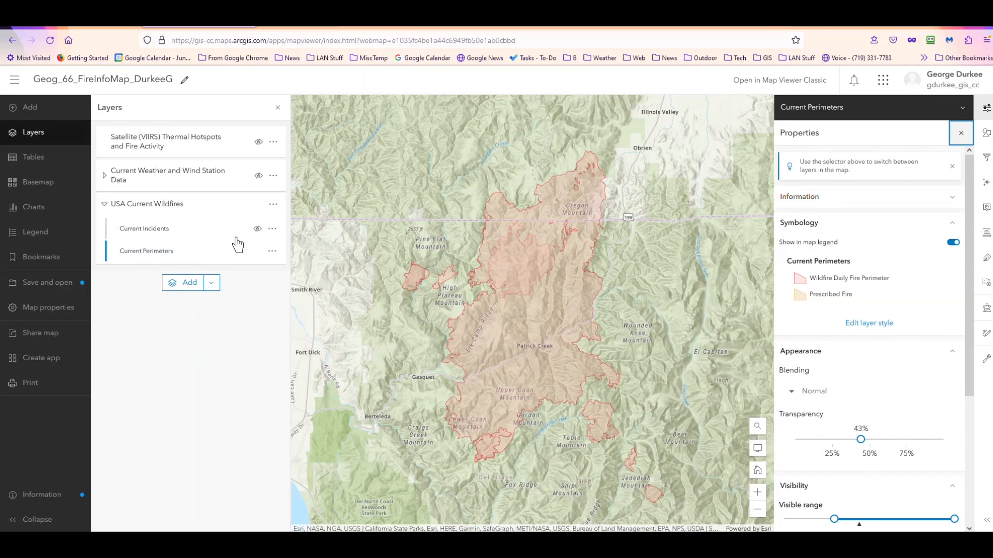
left_click(174, 251)
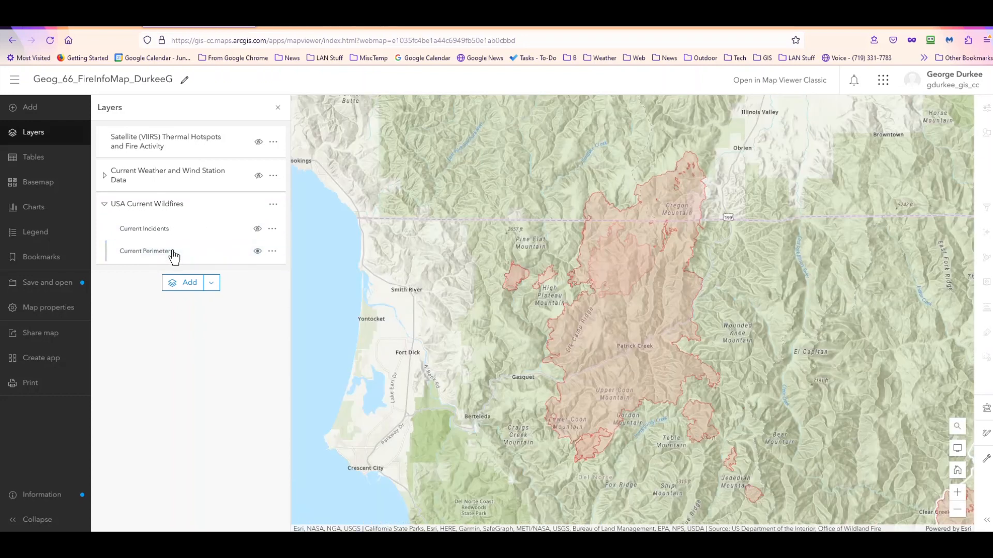
left_click(172, 252)
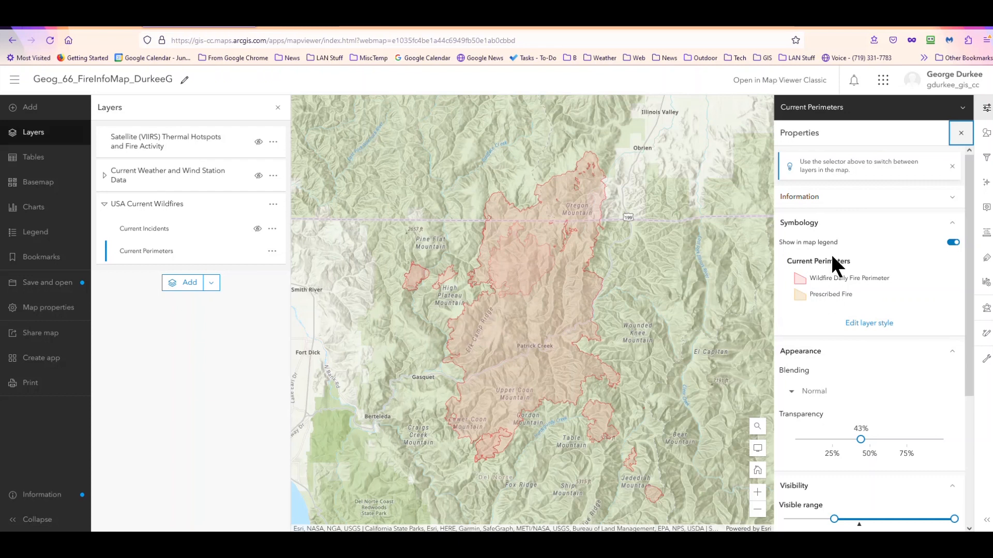
scroll(832, 257, "down", 1)
scroll(832, 256, "up", 1)
left_click(863, 324)
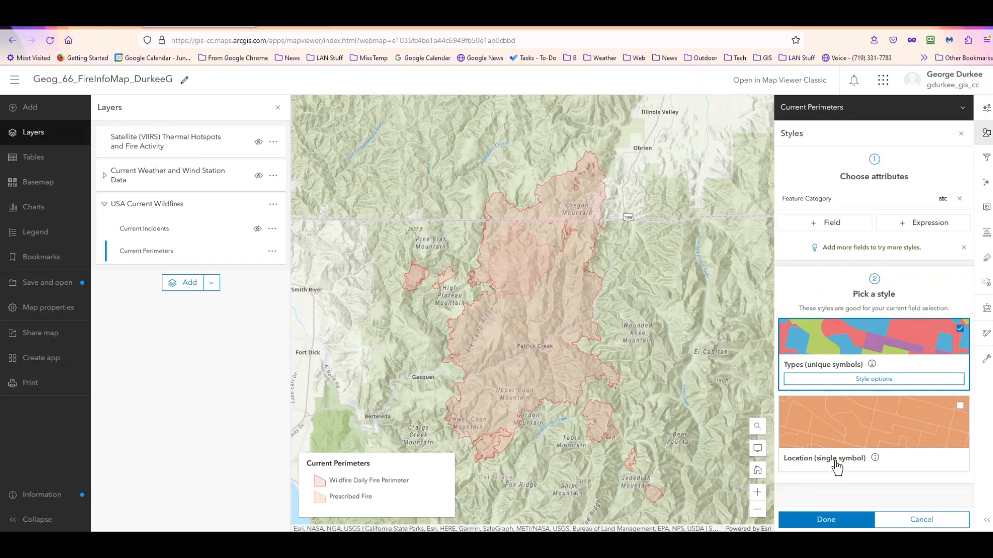
left_click(845, 379)
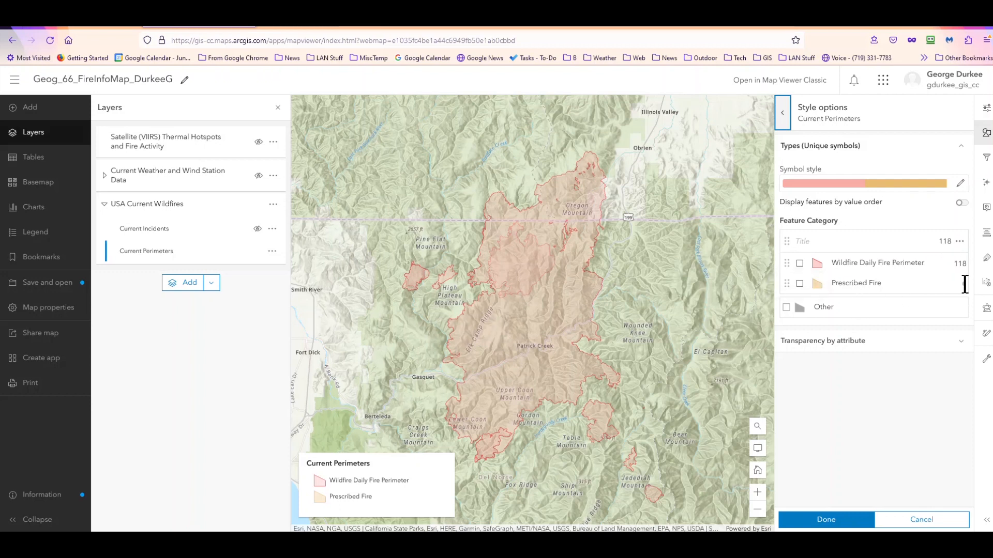
Change the Wildfire Daily Fire Perimeter symbol to F Simple hatch from the Hatch Fill category
left_click(800, 265)
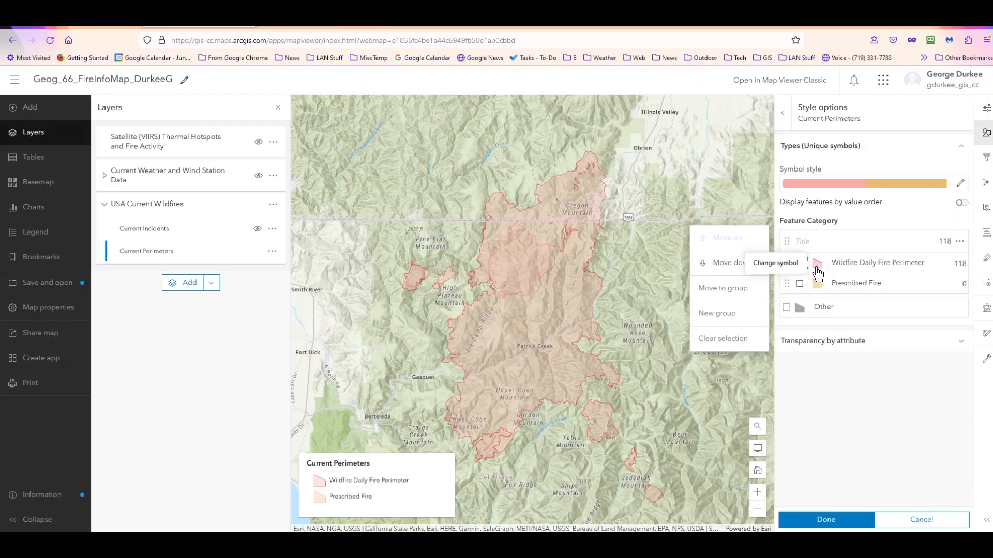
left_click(817, 266)
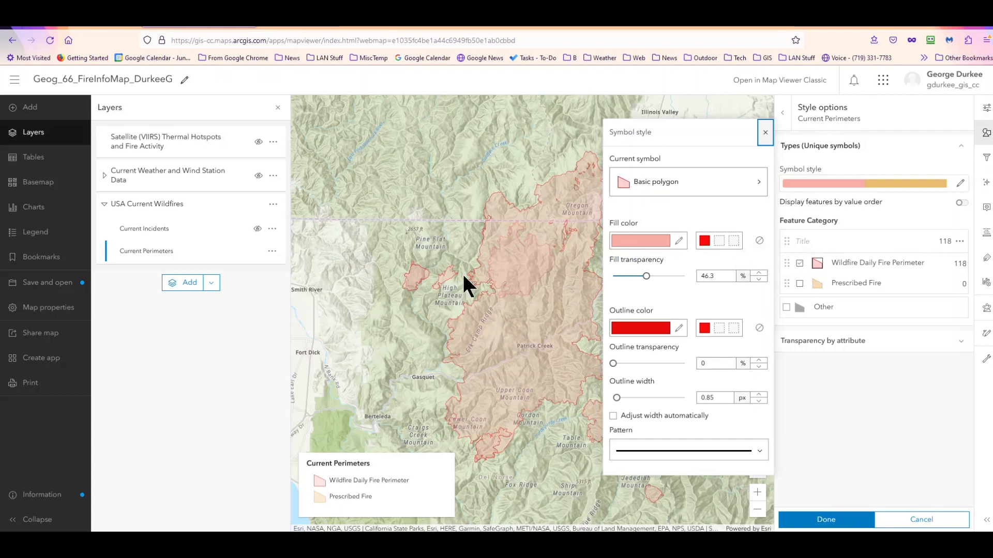
left_click_drag(500, 331, 402, 312)
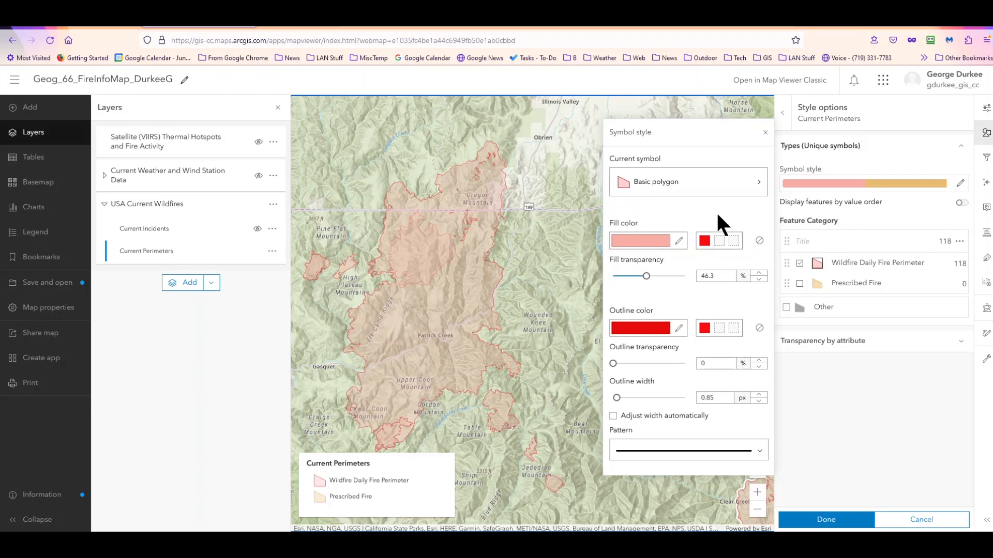
left_click(752, 183)
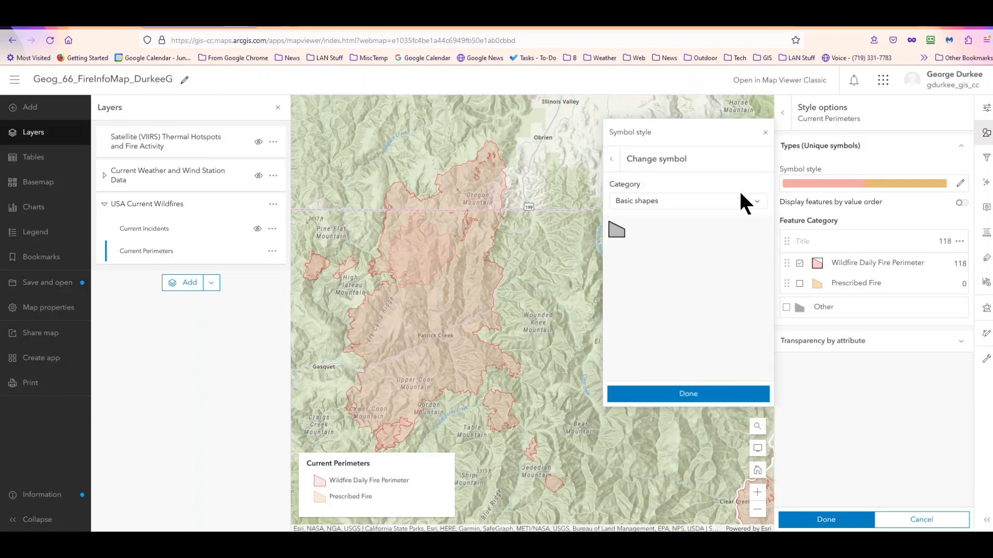
left_click(706, 205)
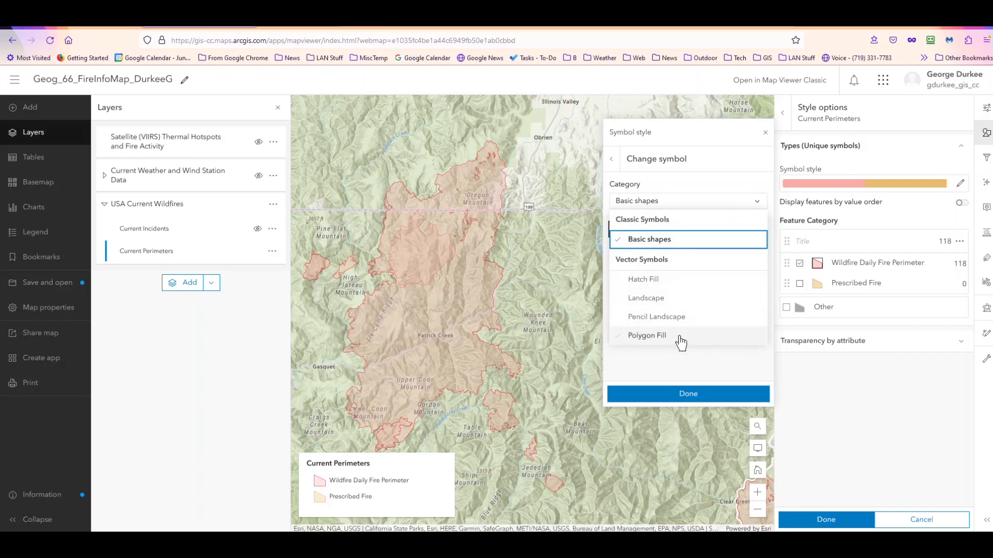
left_click(682, 282)
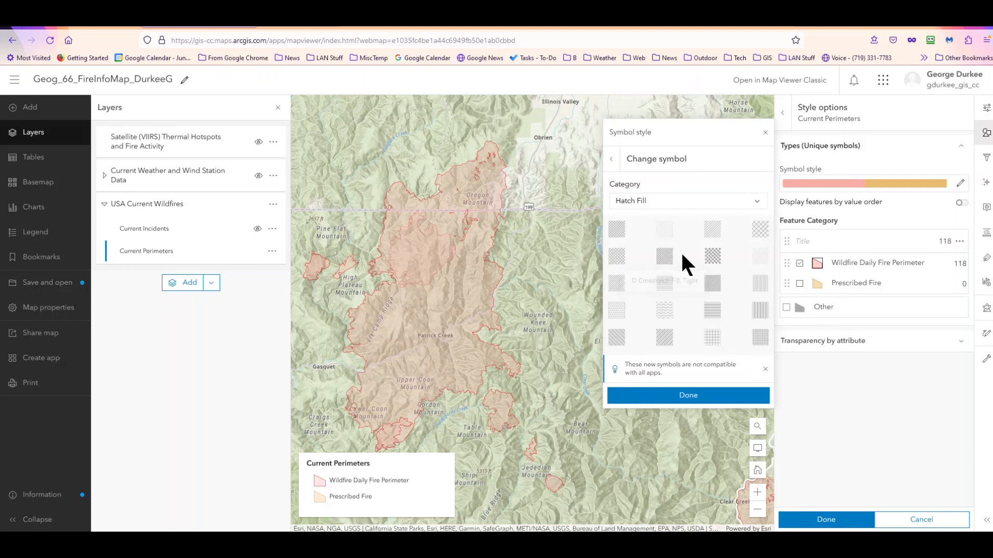
left_click(713, 234)
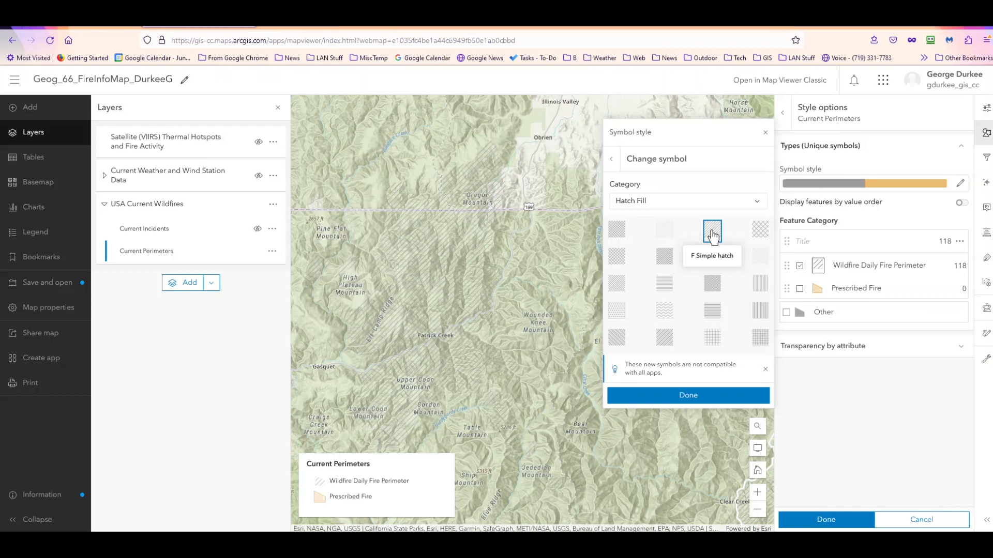
left_click(691, 398)
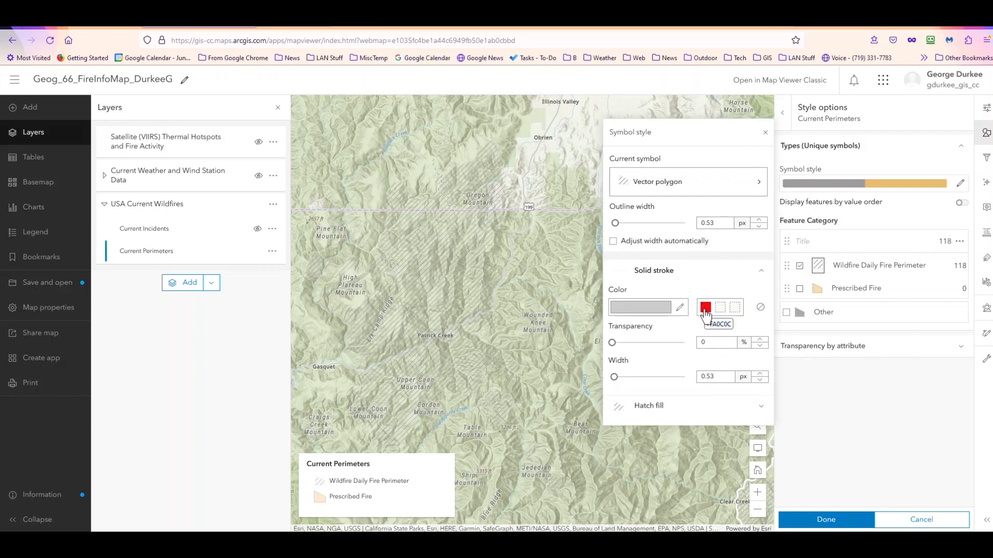
Set the fire perimeter's solid stroke to red f21b1b with a 3 px outline width and 36.9% transparency
left_click(675, 308)
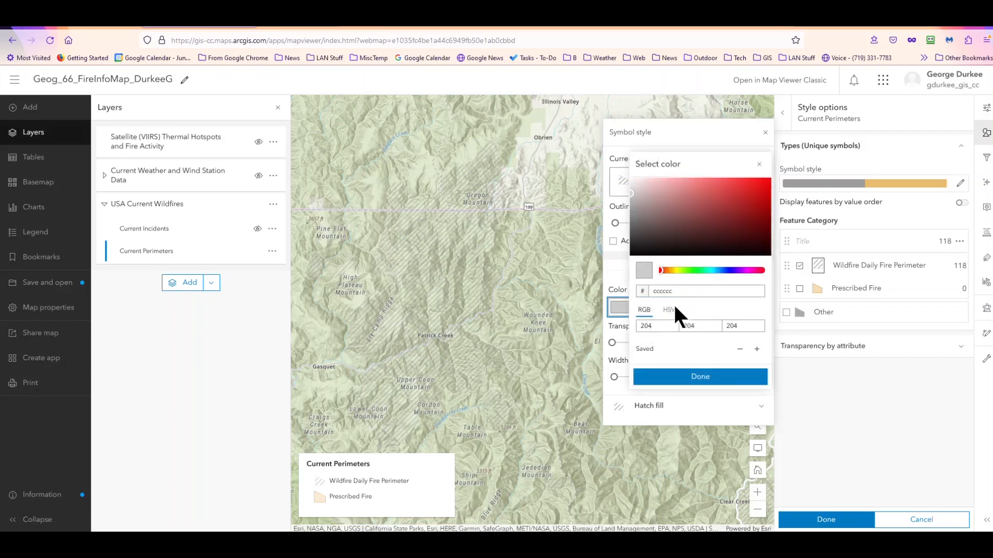
left_click(756, 182)
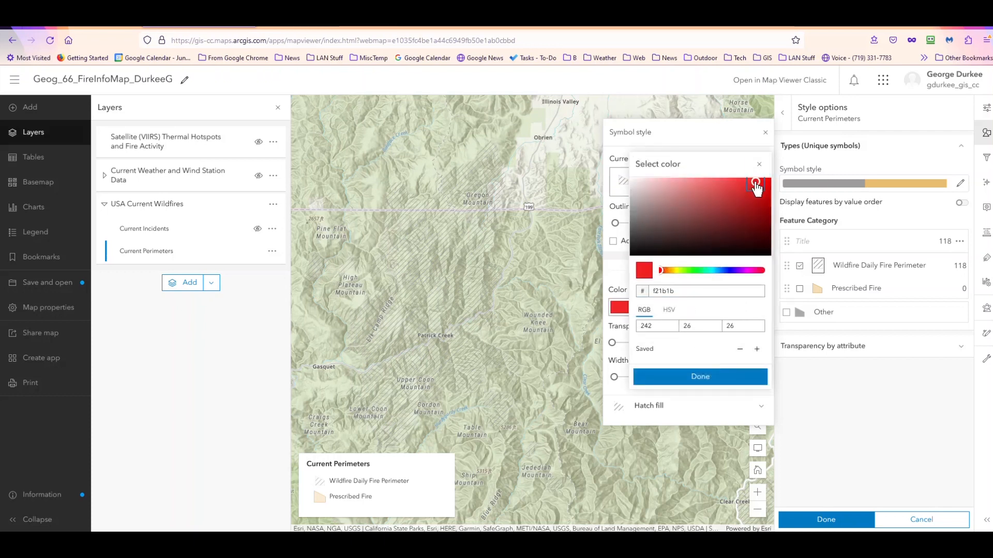
left_click(695, 383)
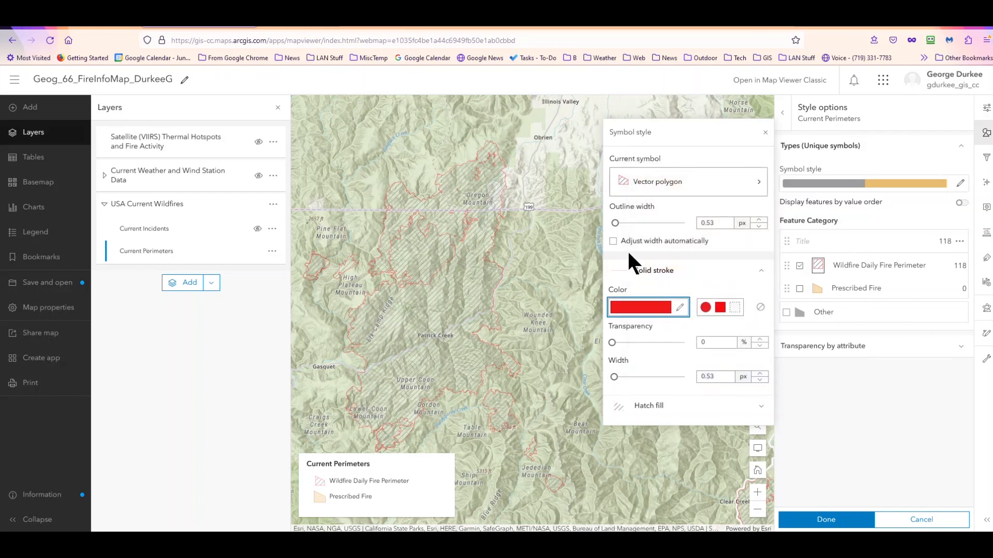
left_click_drag(615, 223, 623, 229)
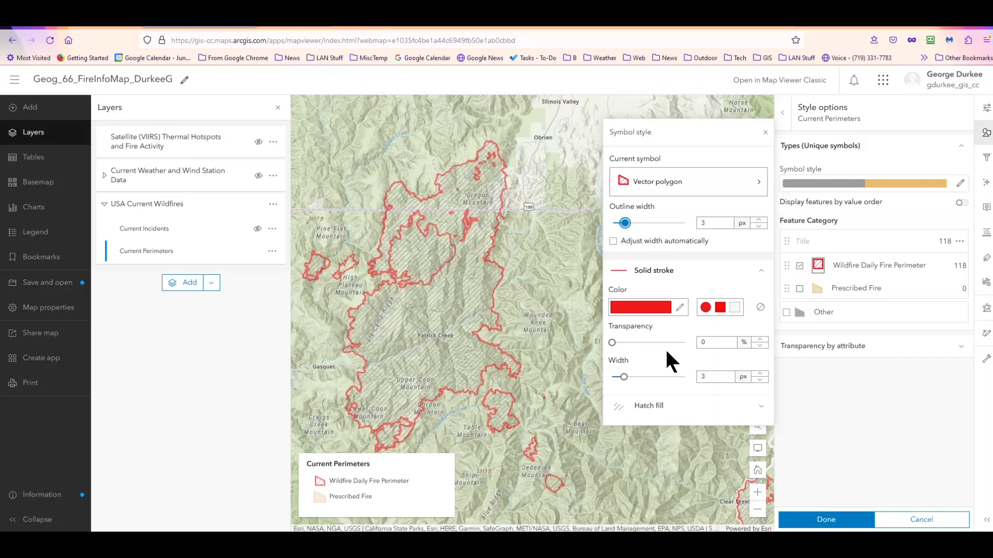
left_click_drag(612, 342, 639, 343)
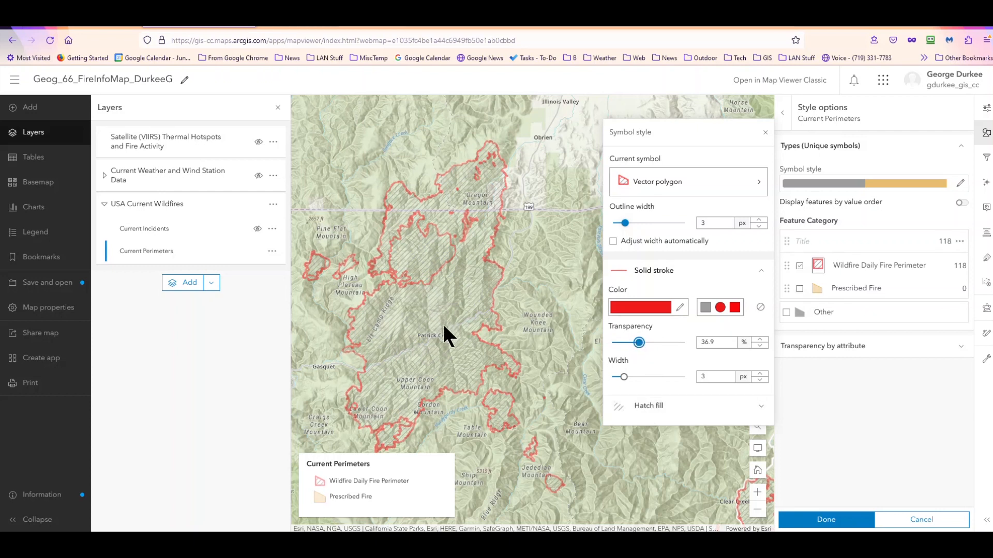
Set the fire perimeter's hatch fill to red f70f0f with 41.2% transparency and a width of 3 px
left_click(675, 408)
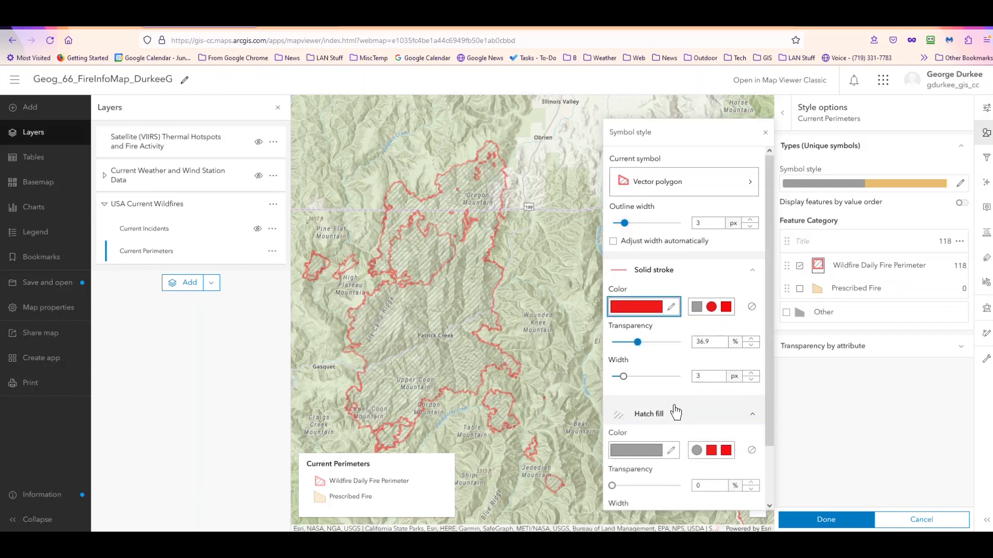
scroll(672, 411, "down", 1)
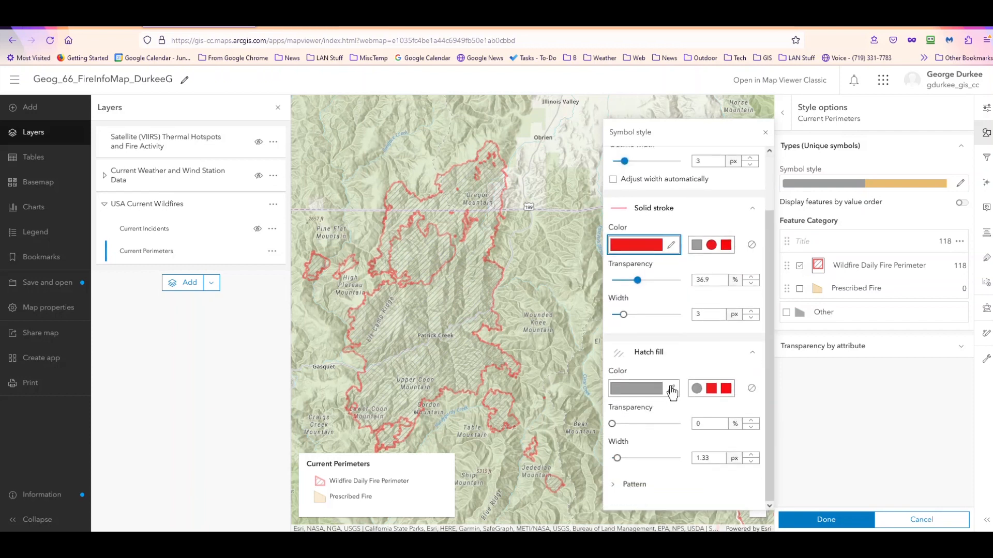
left_click(670, 389)
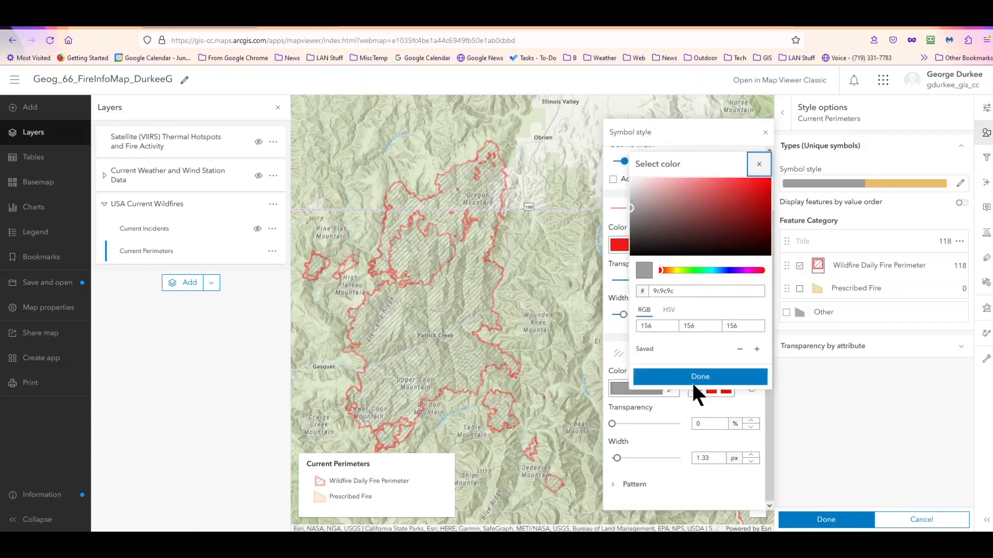
left_click(763, 182)
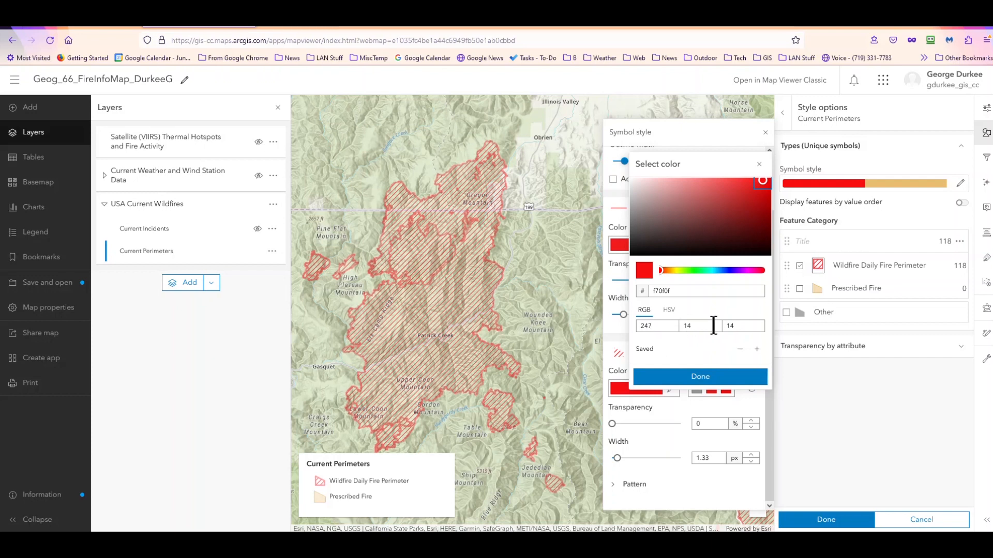
left_click(697, 379)
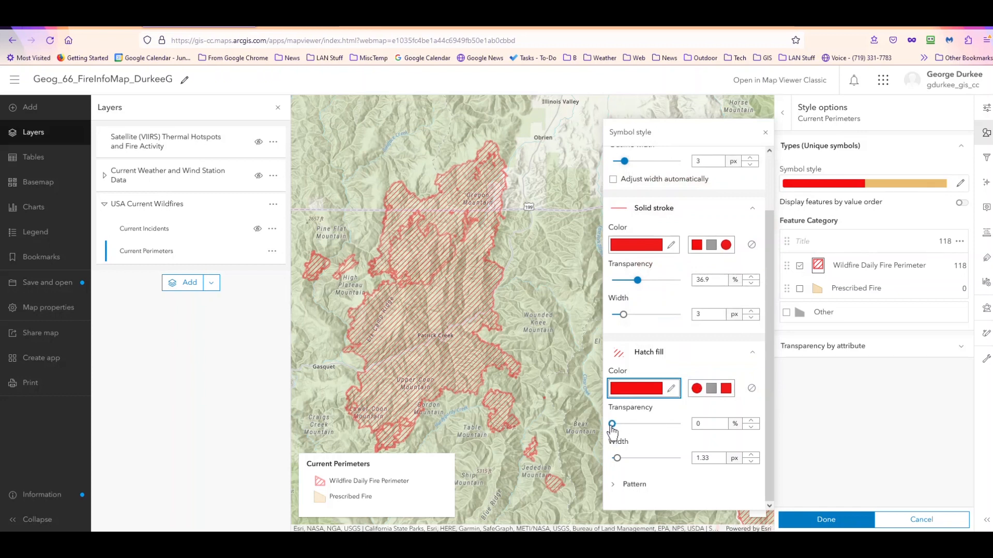
left_click_drag(612, 427, 639, 422)
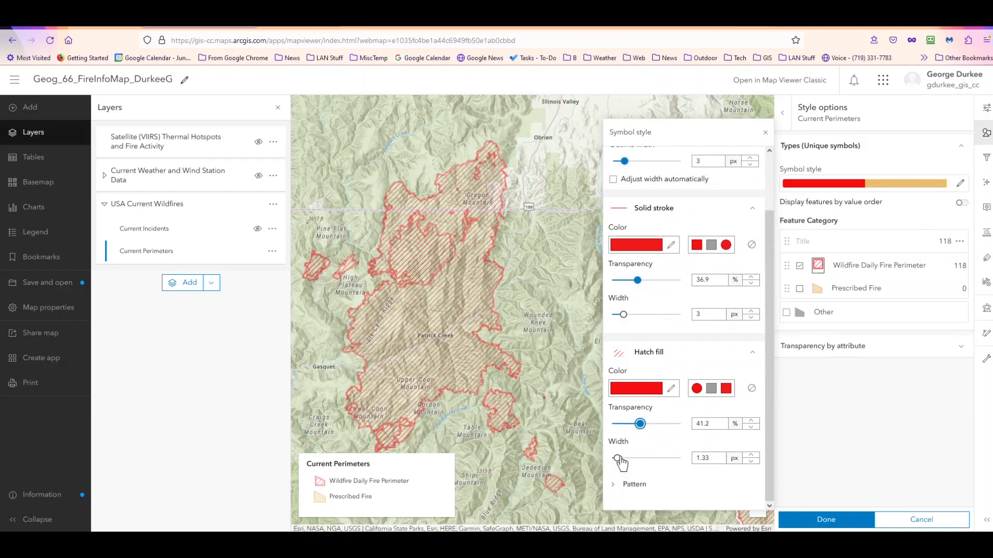
mouse_move(619, 465)
left_mouse_down()
mouse_move(632, 462)
mouse_move(624, 465)
left_mouse_up()
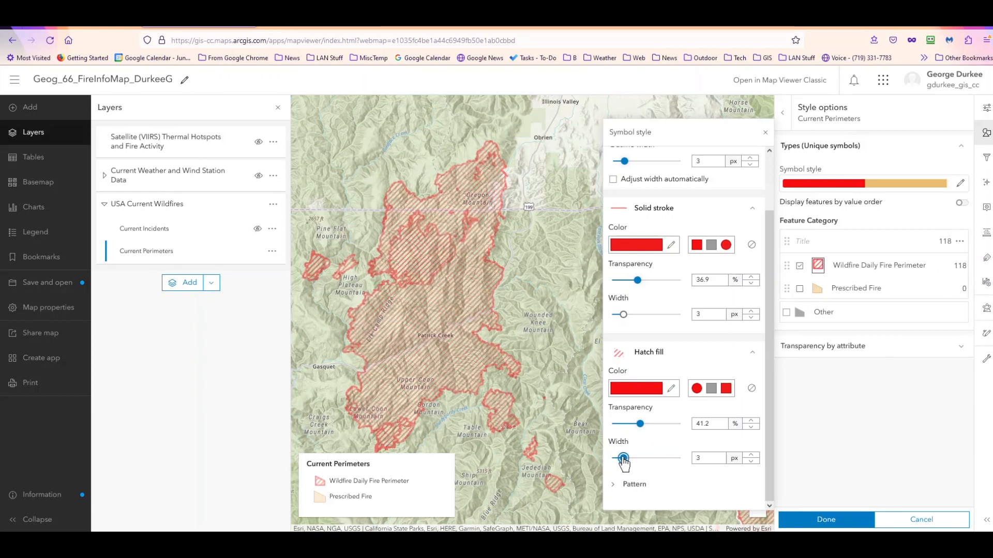
Review the hatch fill's pattern settings and enable automatic width adjustment for the fire perimeter symbol
left_click(623, 484)
scroll(627, 468, "down", 1)
scroll(625, 459, "down", 2)
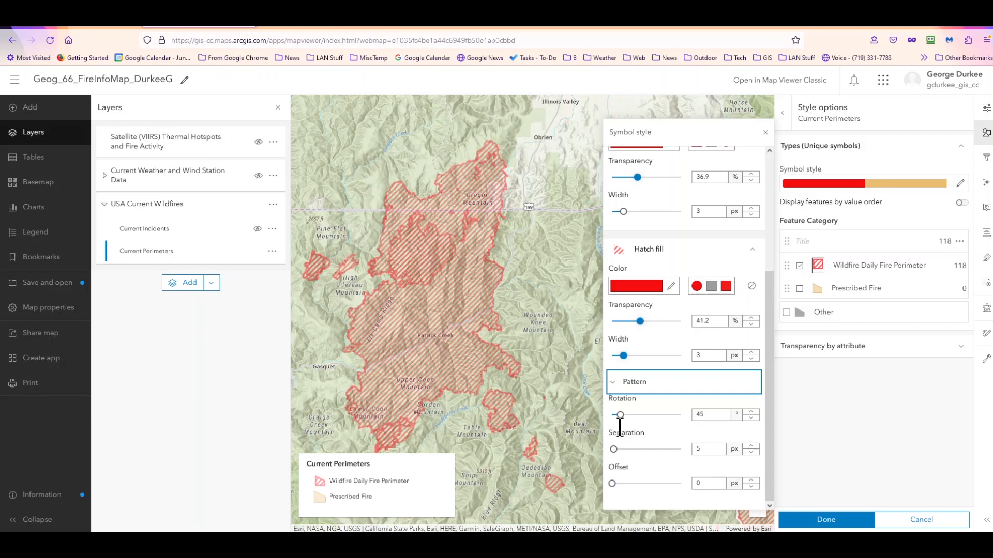
left_click(613, 384)
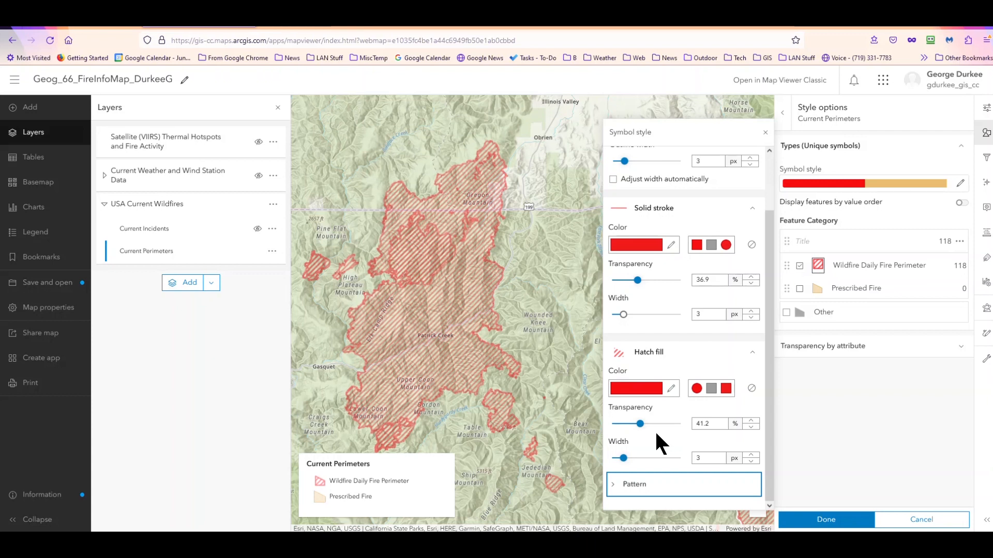
scroll(655, 434, "up", 3)
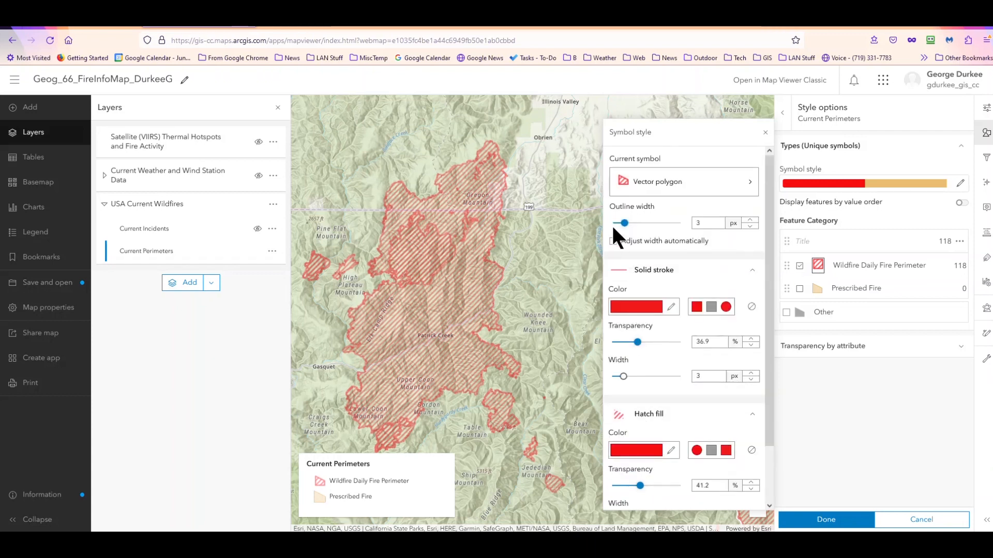
left_click(613, 241)
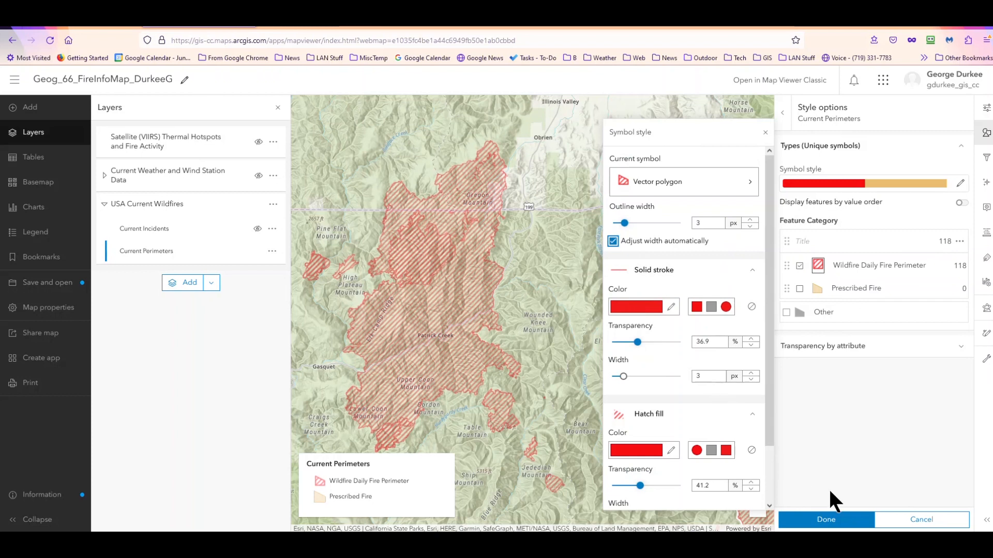
Apply the hatched symbol style to the Current Perimeters layer and check the fire perimeters at different map scales
left_click(826, 518)
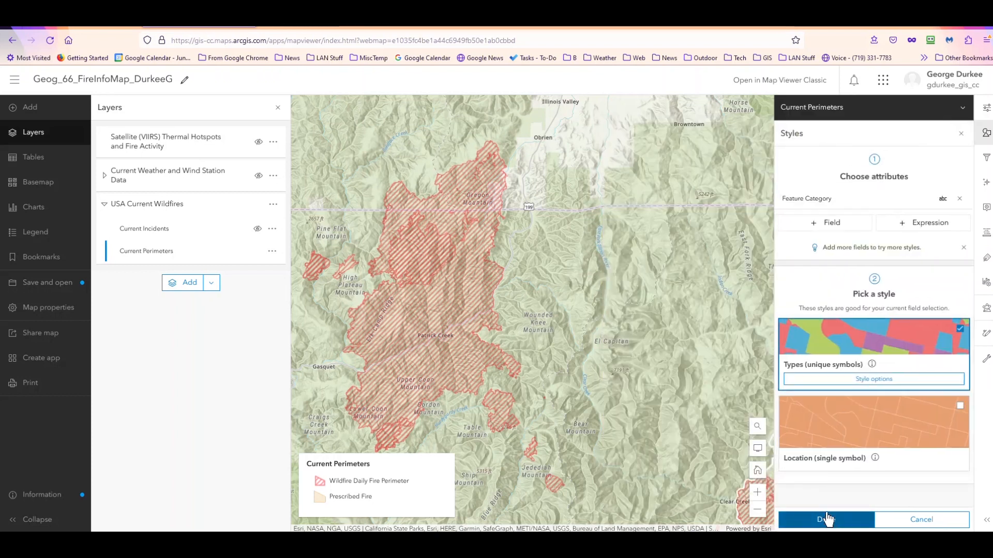
left_click(826, 519)
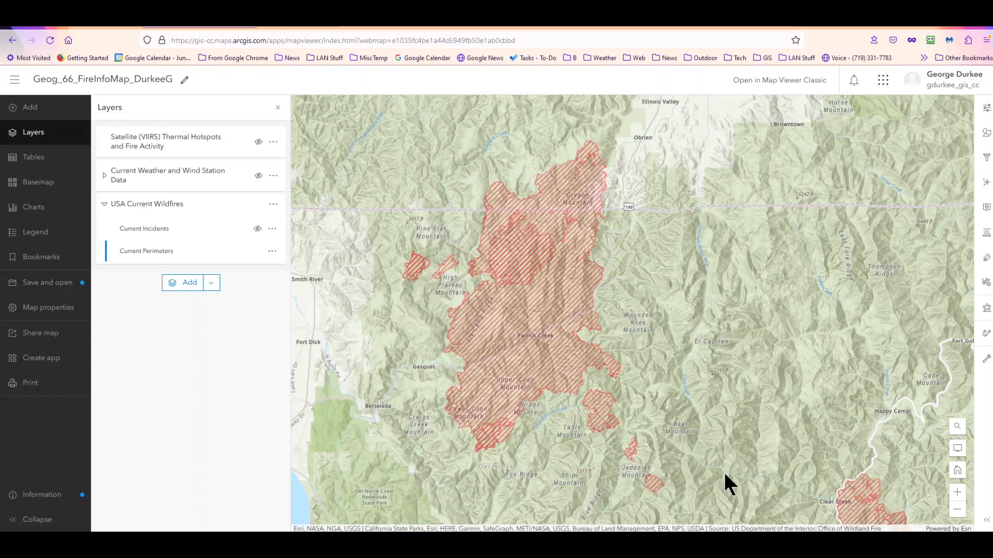
scroll(641, 441, "down", 2)
left_click_drag(641, 440, 664, 406)
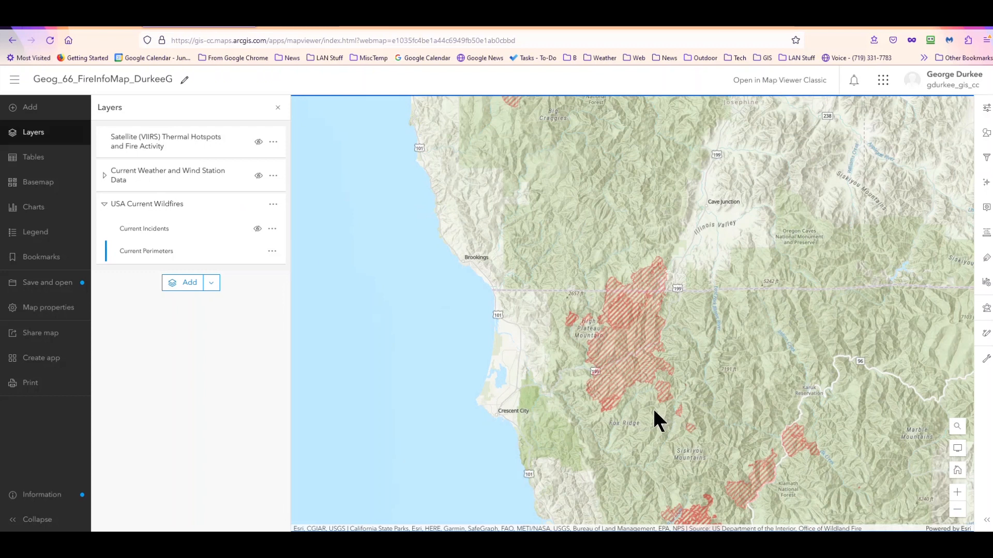
scroll(652, 408, "up", 2)
left_click_drag(642, 436, 645, 459)
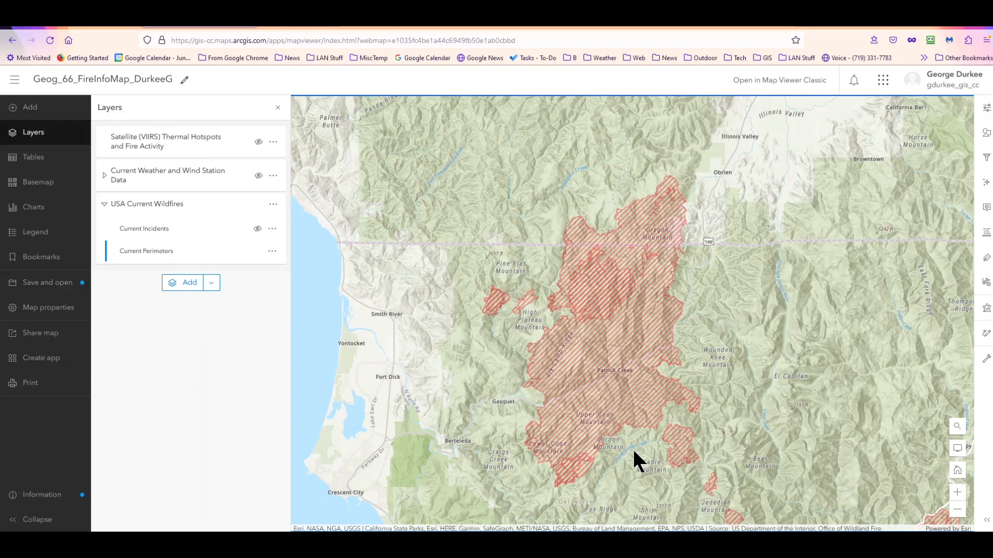
Examine the records and fields in the Current Perimeters attribute table, from Comments through Unit ID, and close the table
left_click(272, 252)
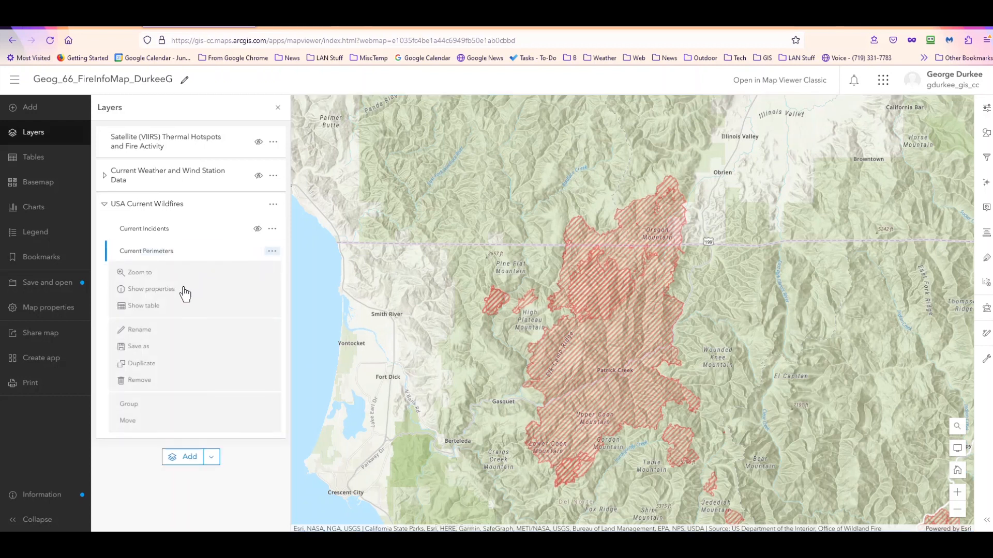
left_click(153, 307)
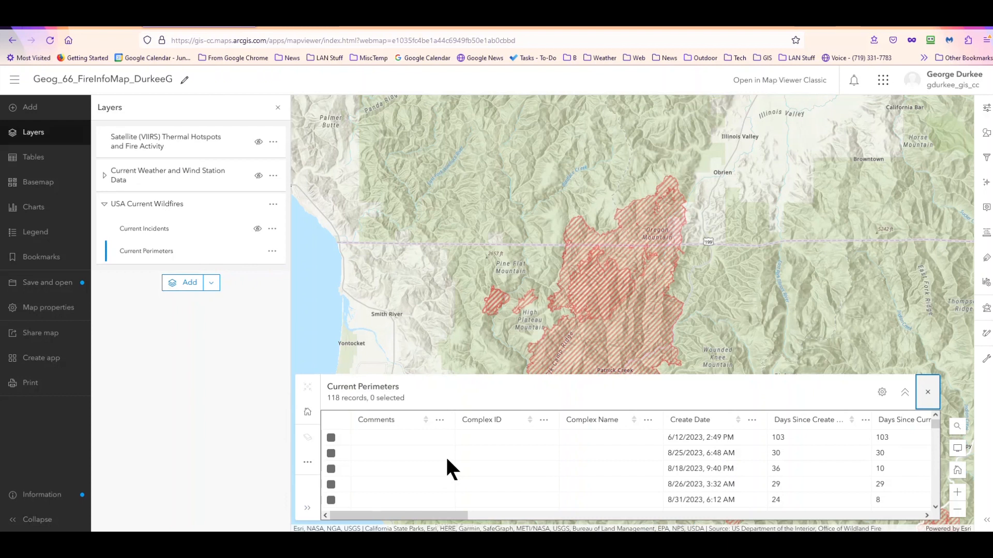
scroll(446, 459, "down", 5)
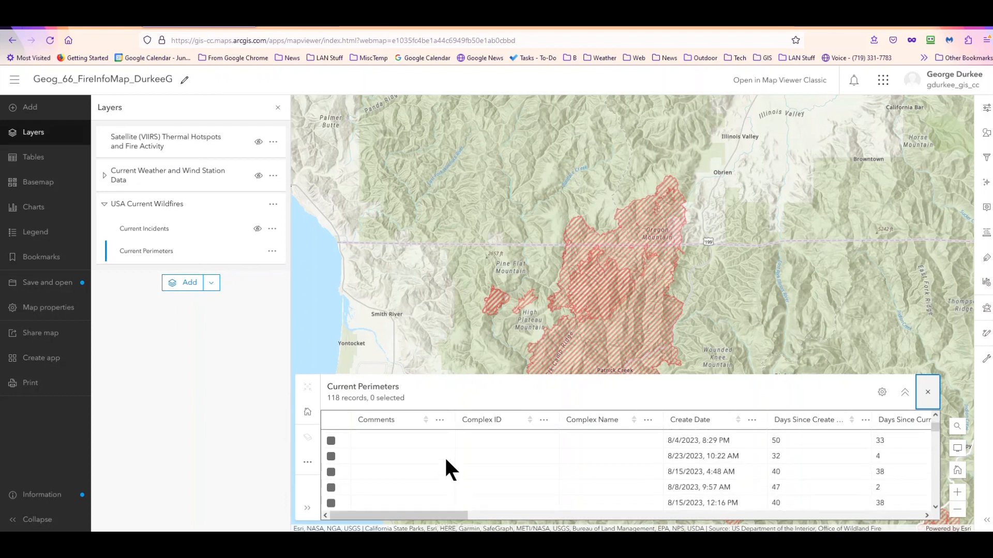
scroll(445, 458, "up", 5)
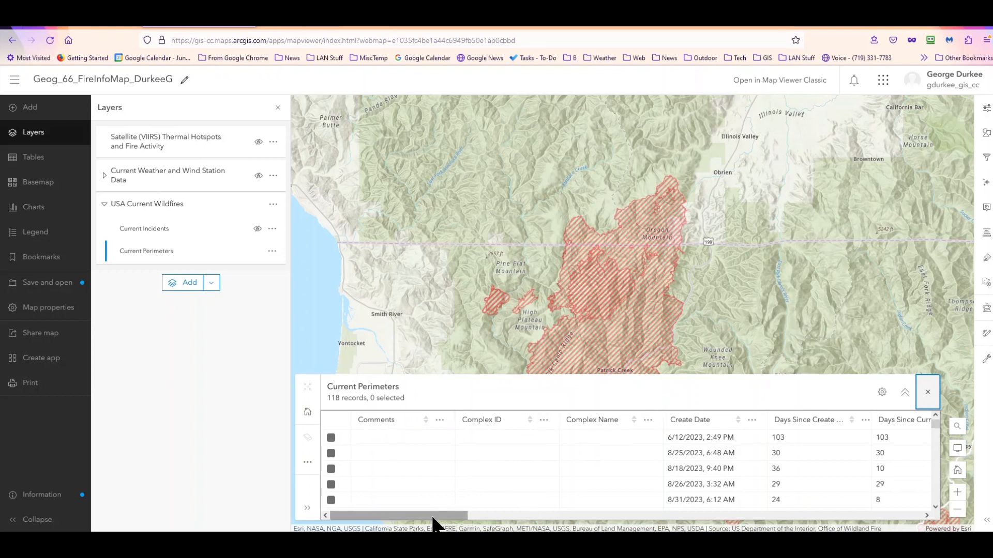
left_click_drag(432, 516, 462, 516)
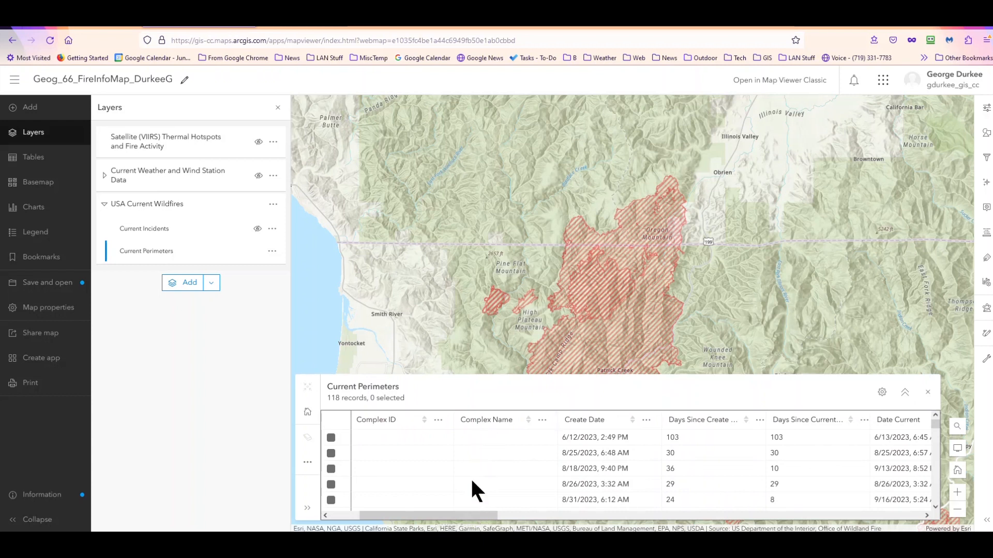
scroll(470, 477, "down", 3)
scroll(462, 495, "down", 5)
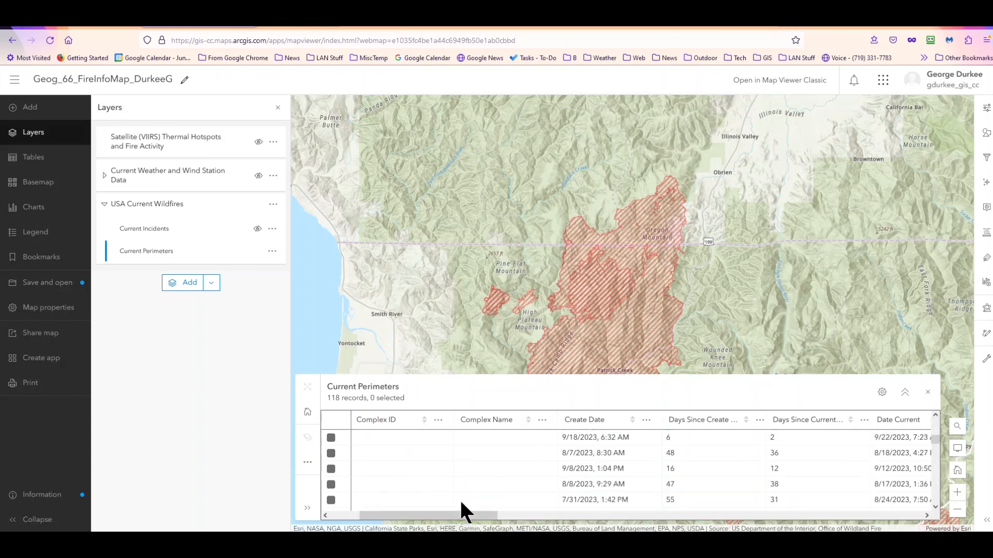
scroll(457, 499, "down", 6)
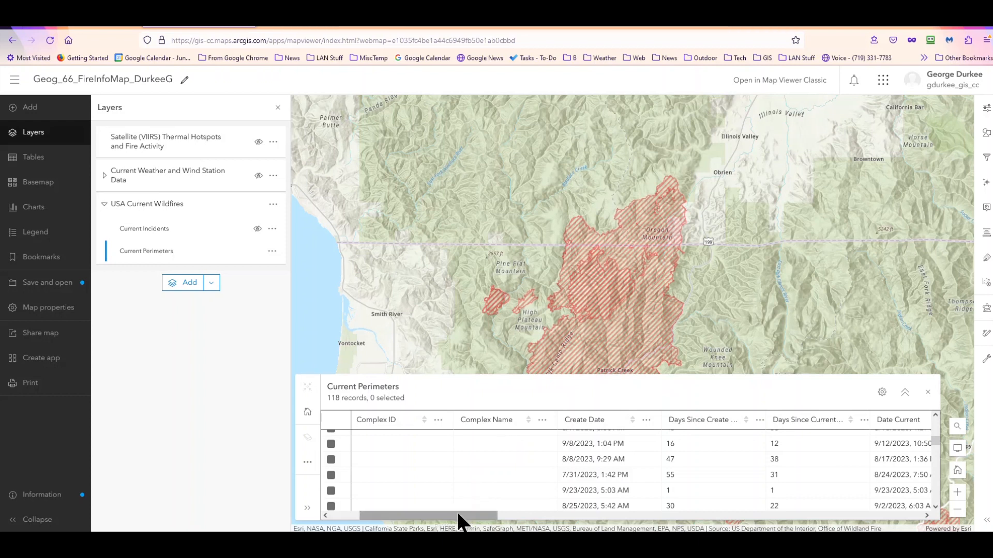
left_click_drag(459, 517, 573, 496)
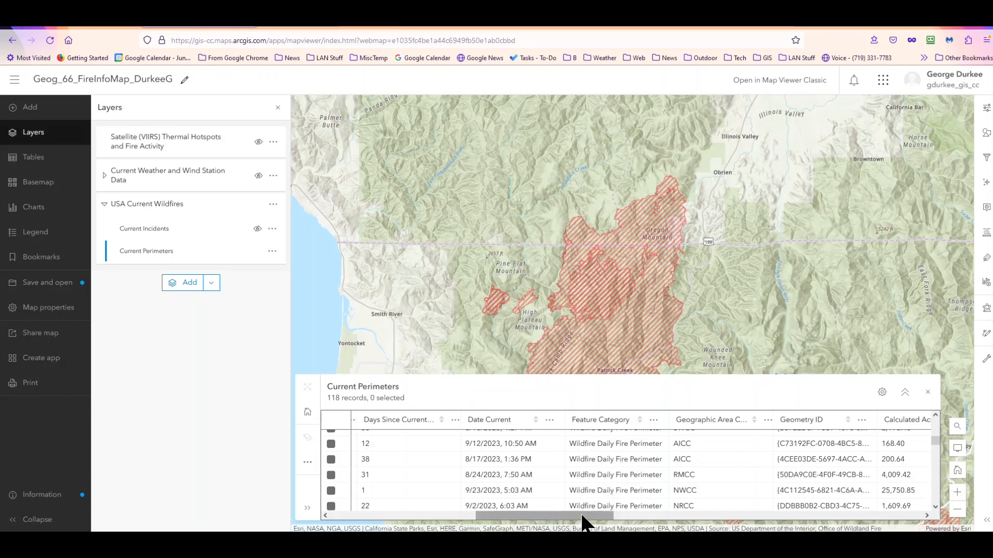
left_click_drag(583, 517, 734, 517)
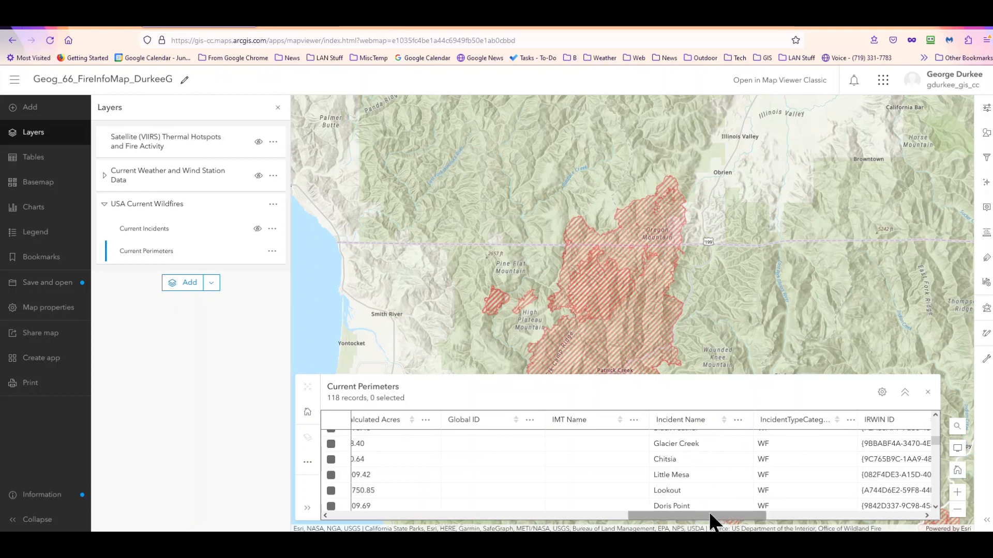
left_click_drag(710, 516, 887, 502)
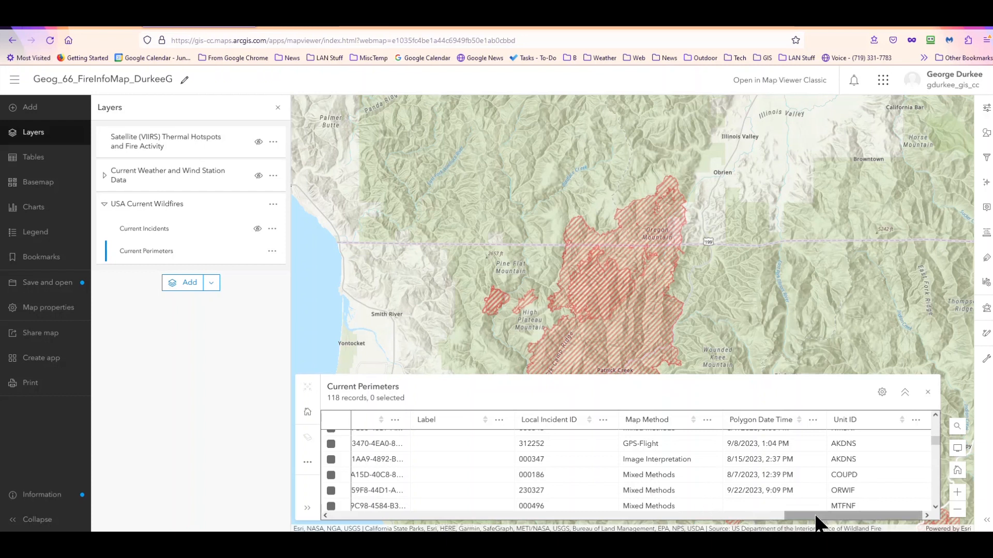
left_click_drag(816, 517, 364, 517)
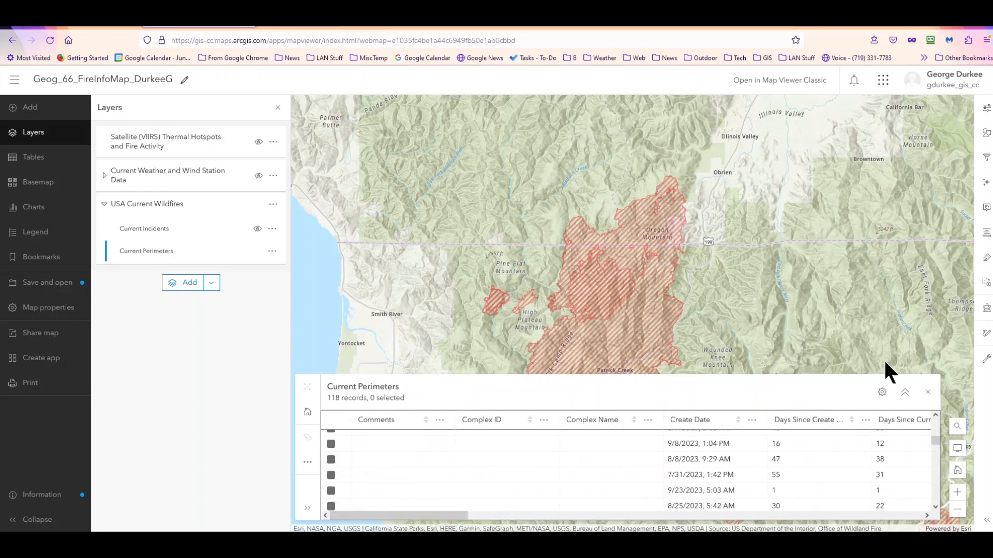
left_click(927, 392)
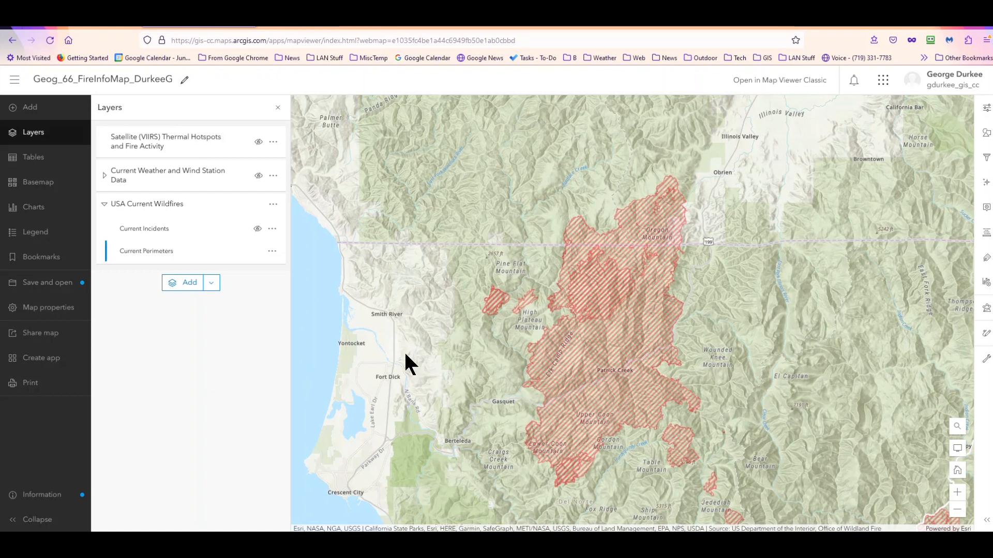
Put the Satellite (VIIRS) Thermal Hotspots and Fire Activity layer into a new group and move USA Current Wildfires into it
left_click(272, 250)
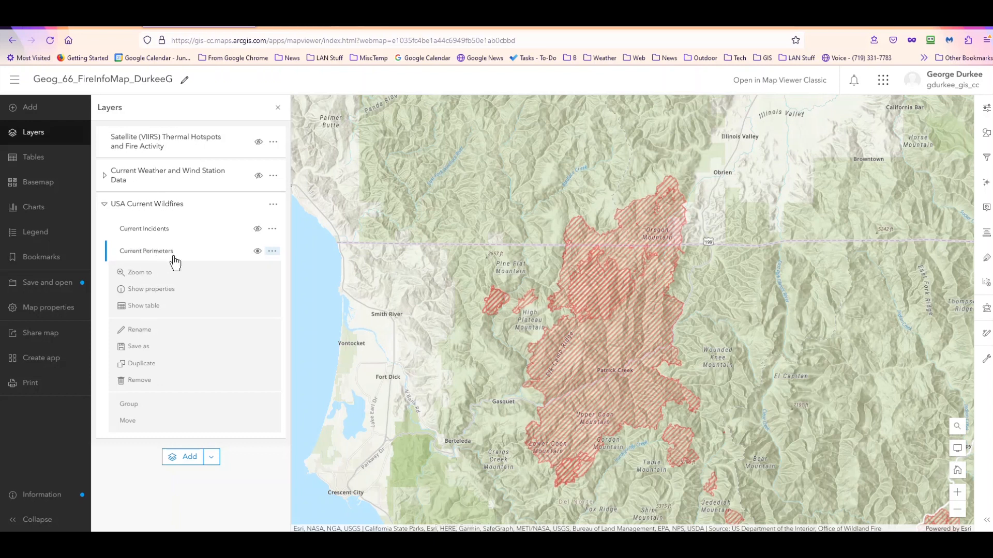
left_click(104, 204)
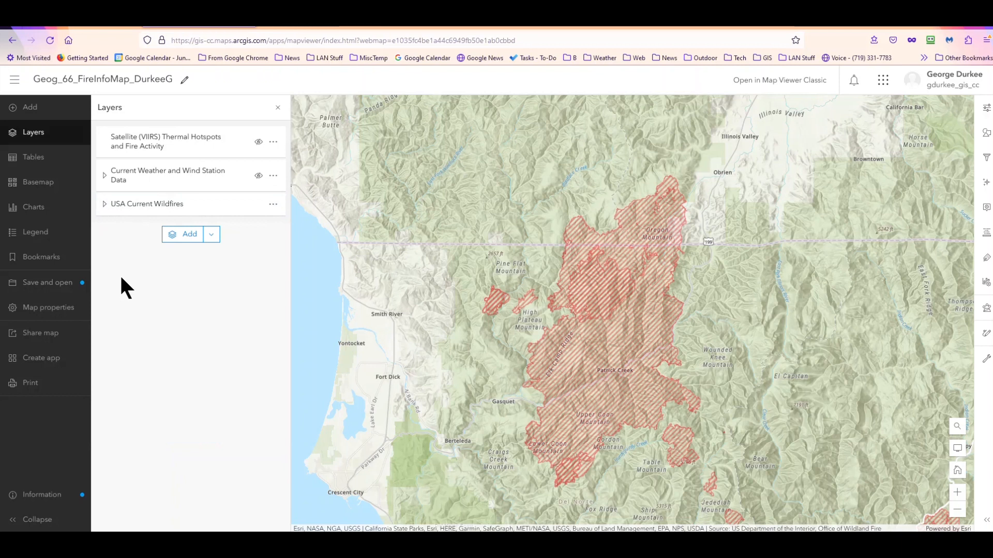
left_click(273, 143)
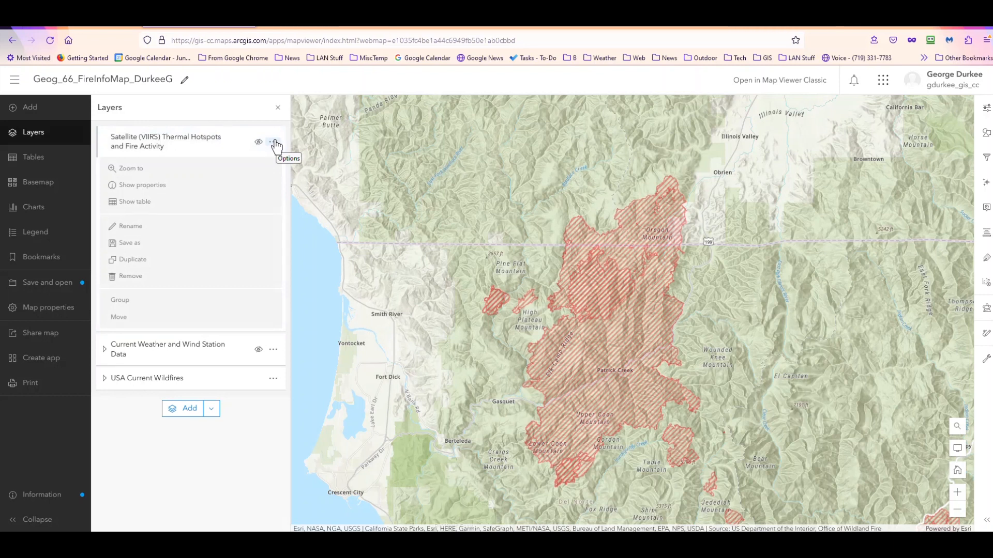
left_click(122, 305)
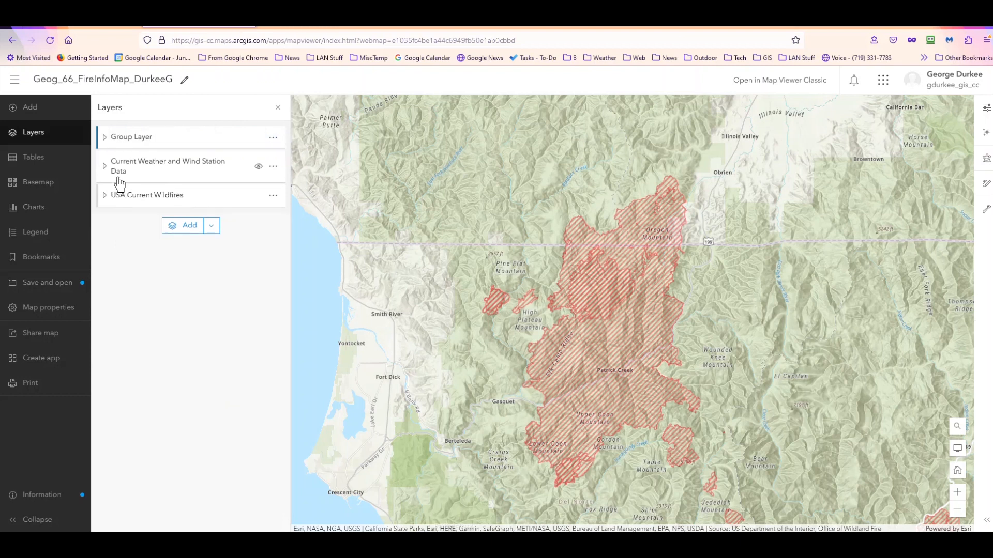
left_click(104, 138)
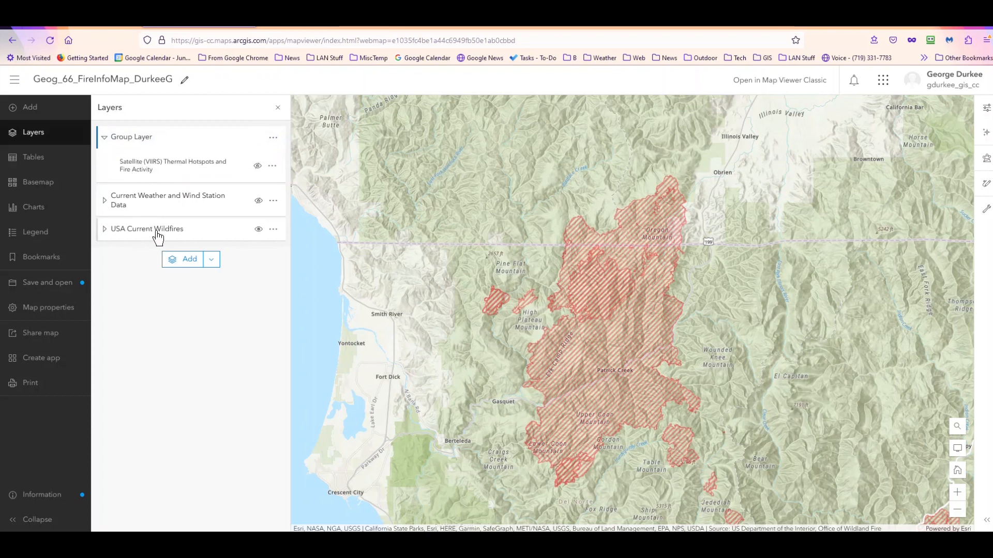
left_click_drag(155, 231, 163, 172)
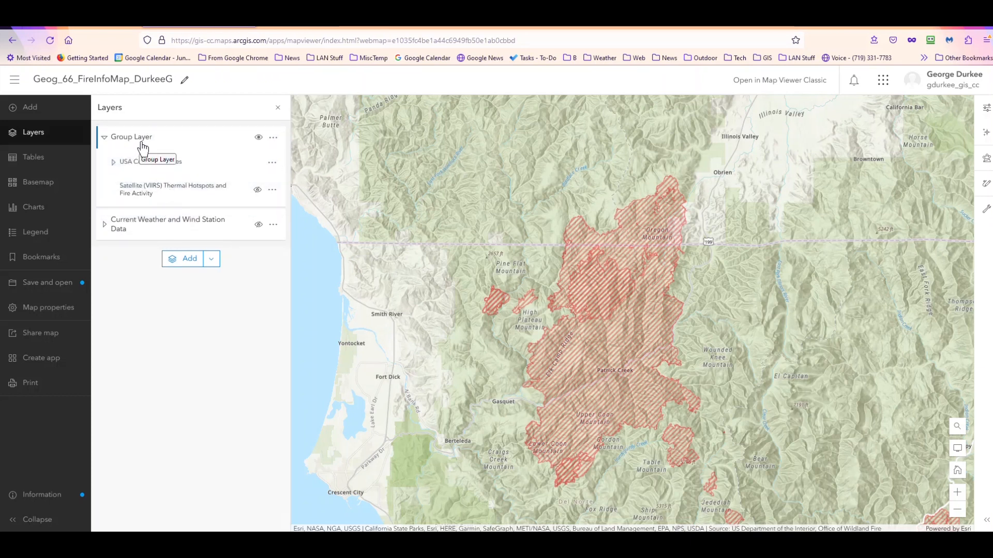
Rename the new layer group as Group Fire Data
left_click(273, 138)
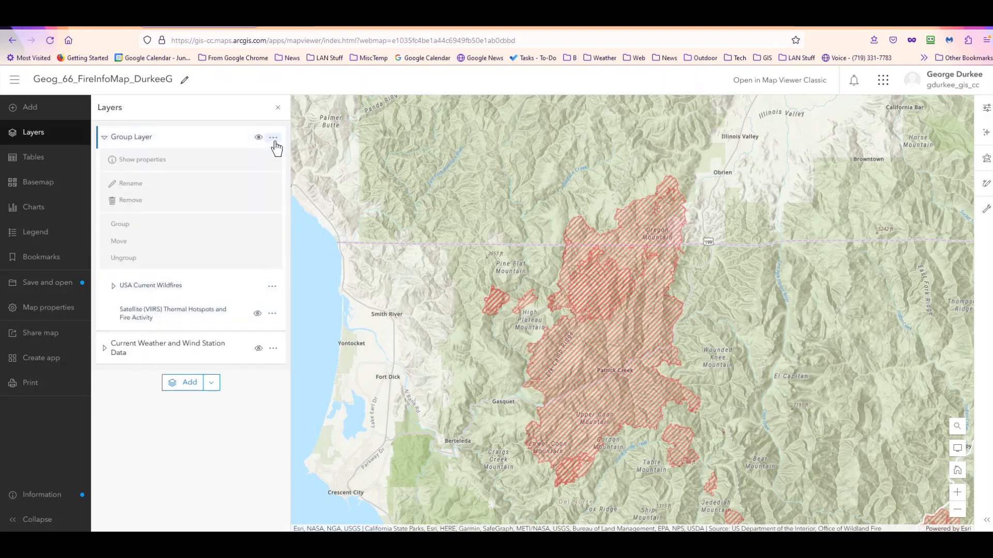
left_click(127, 185)
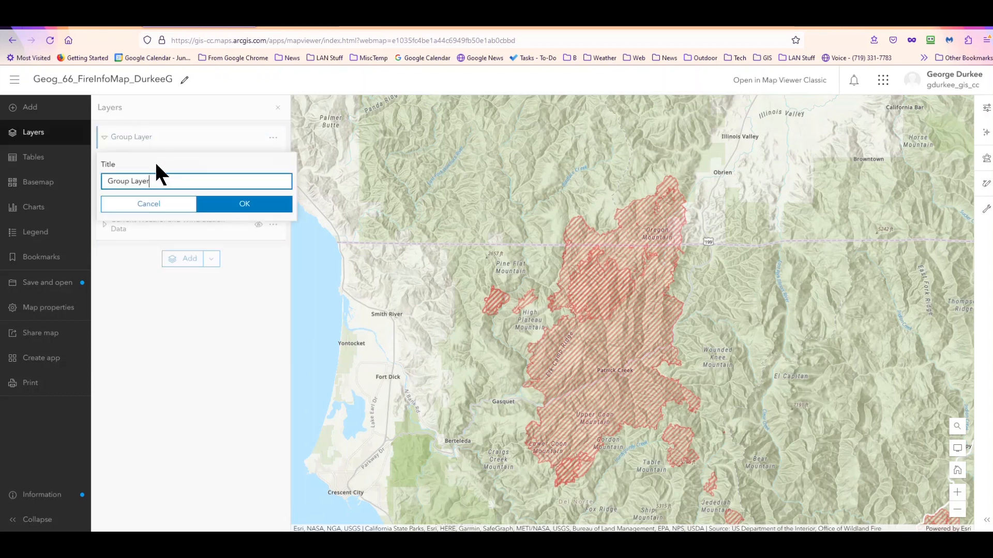
key("BackSpace")
key("BackSpace")
key("BackSpace")
key("BackSpace")
key("BackSpace")
key("BackSpace")
key("BackSpace")
key("BackSpace")
type("Group Fire Data")
key("Return")
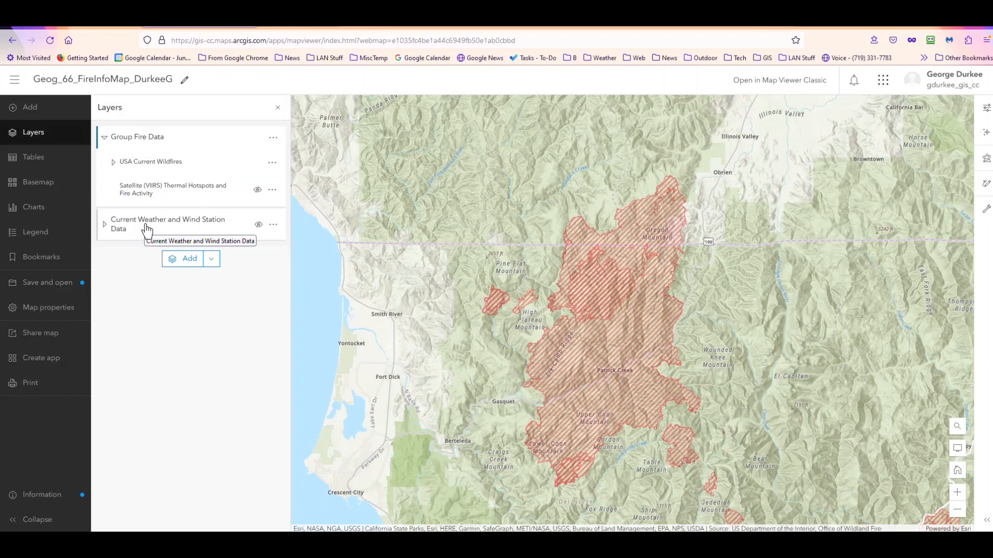
Collapse Group Fire Data, test its visibility by hiding and reshowing it, and save the map
left_click(105, 139)
left_click(258, 138)
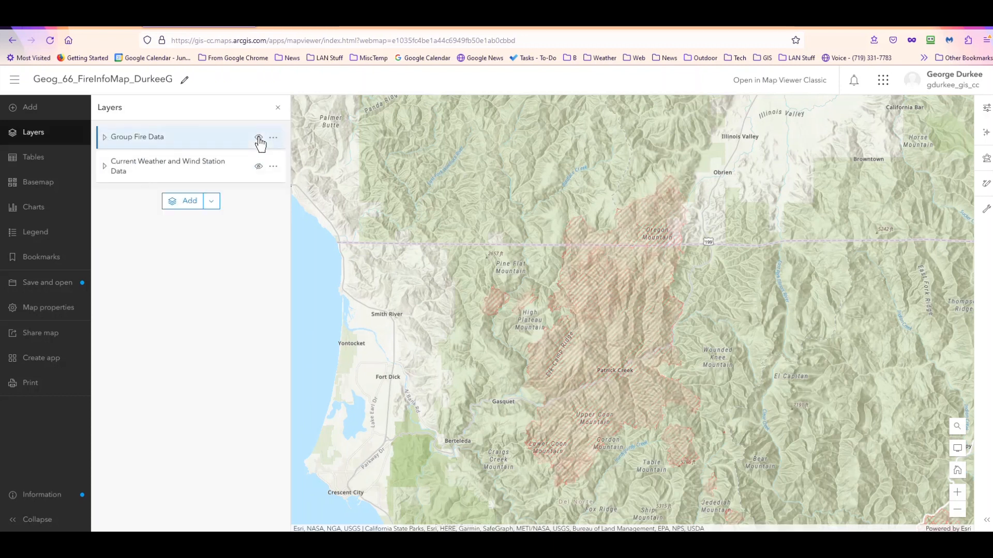
left_click(258, 138)
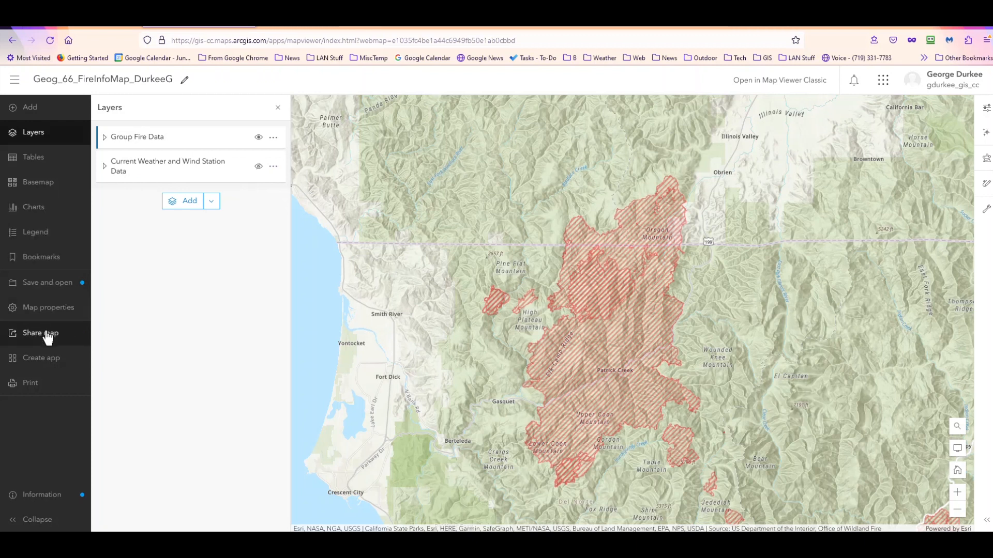
left_click(54, 284)
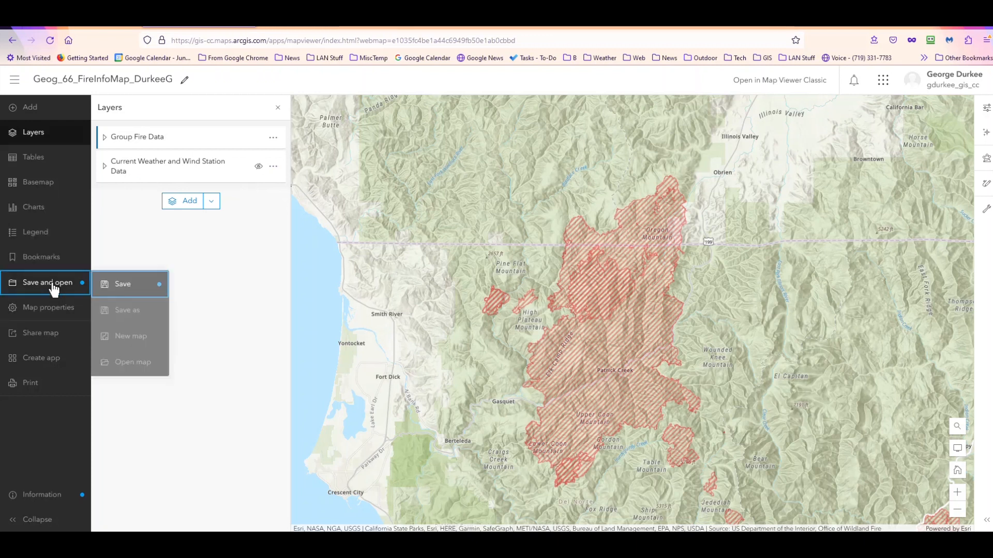
left_click(117, 285)
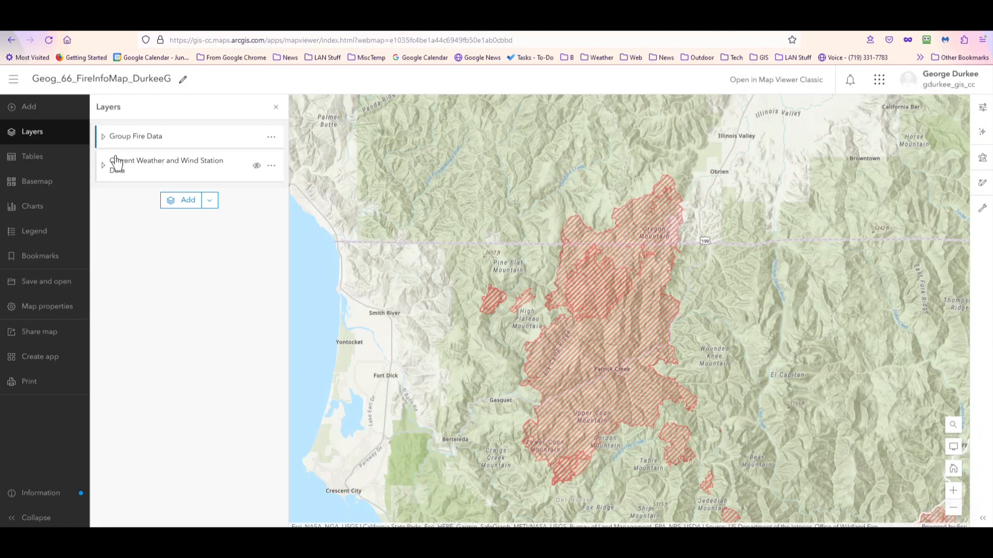
Enable labels on the Current Perimeters layer inside Group Fire Data and add a label class based on Incident Name
left_click(104, 139)
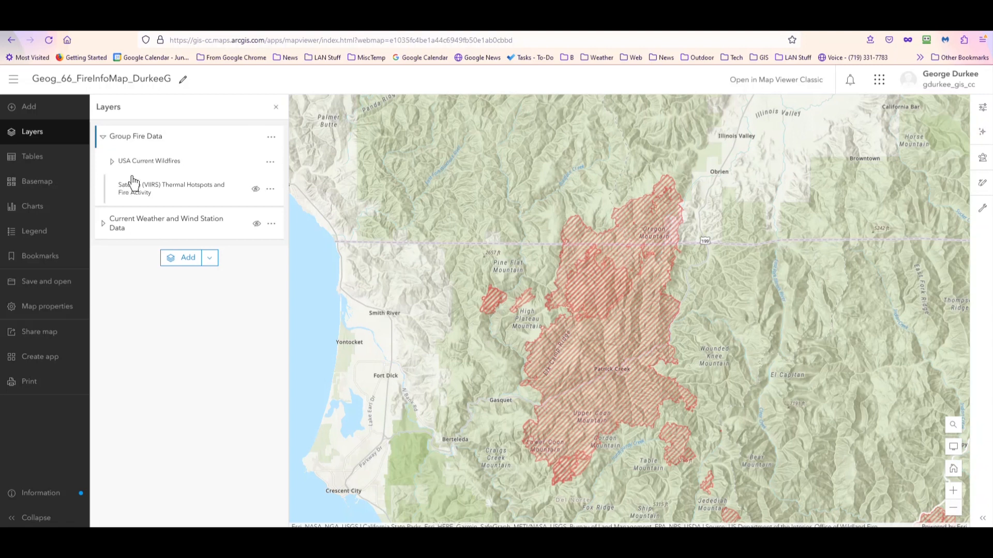
left_click(111, 162)
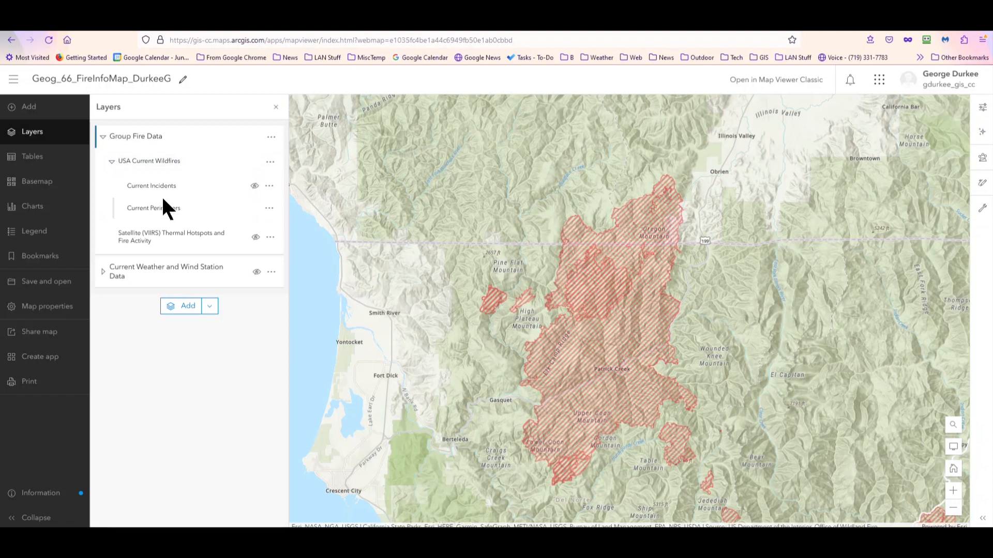
left_click(162, 211)
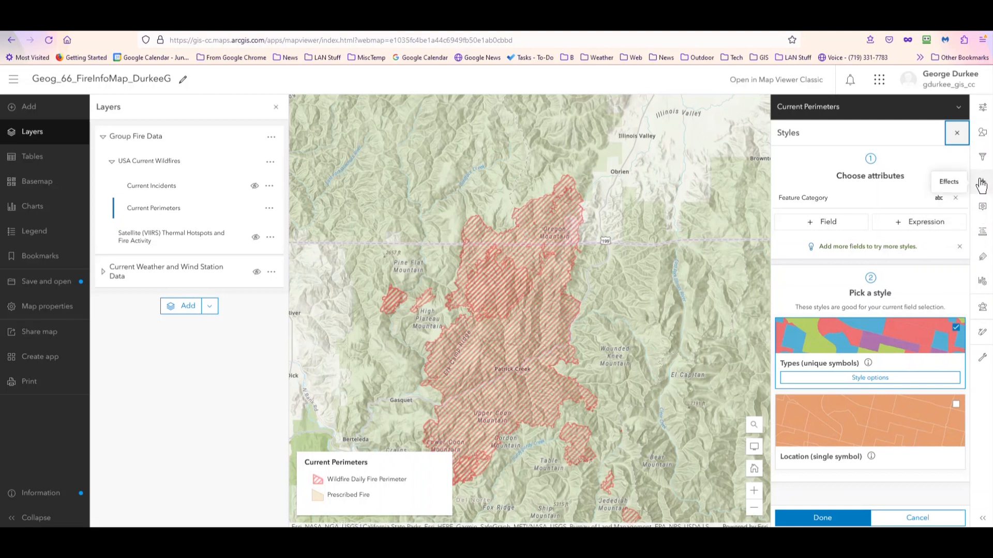
left_click(983, 260)
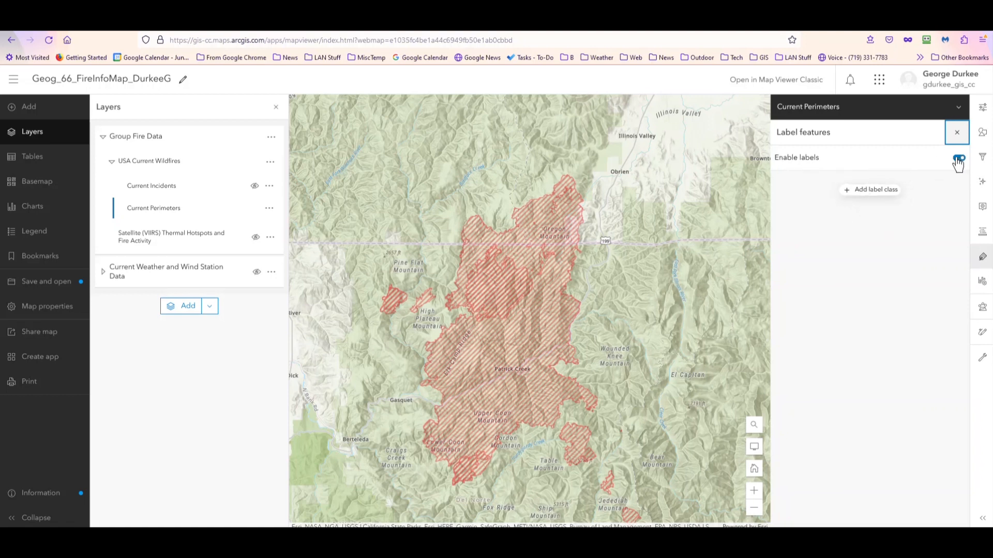
left_click(861, 192)
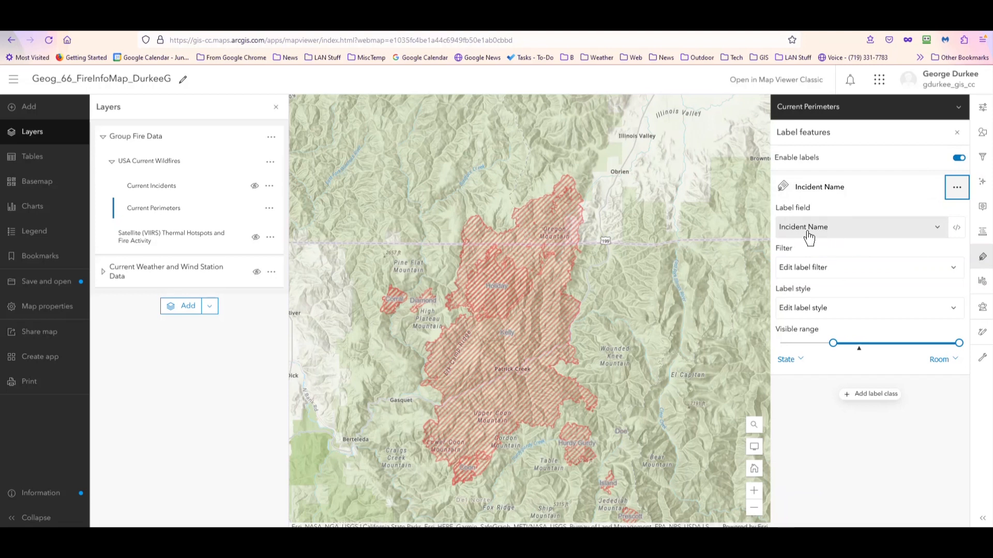
Review the fields available for the perimeter labels and keep Incident Name as the label field
left_click(937, 229)
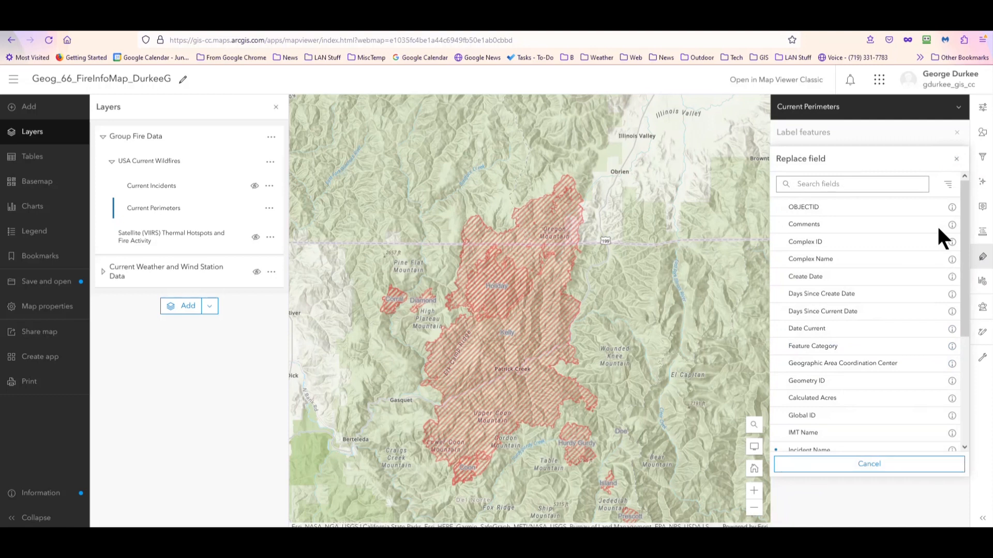
scroll(928, 238, "down", 3)
scroll(924, 250, "down", 1)
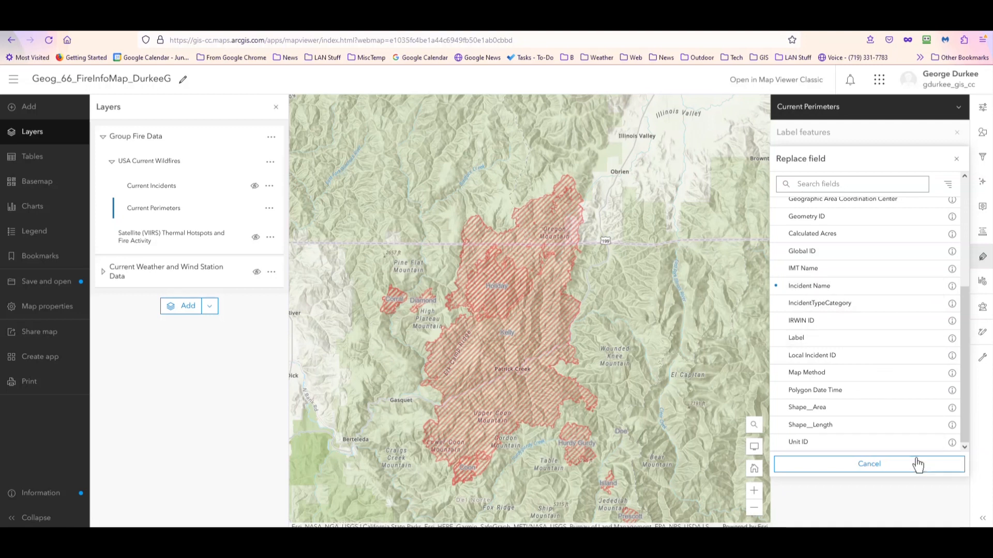
left_click(868, 464)
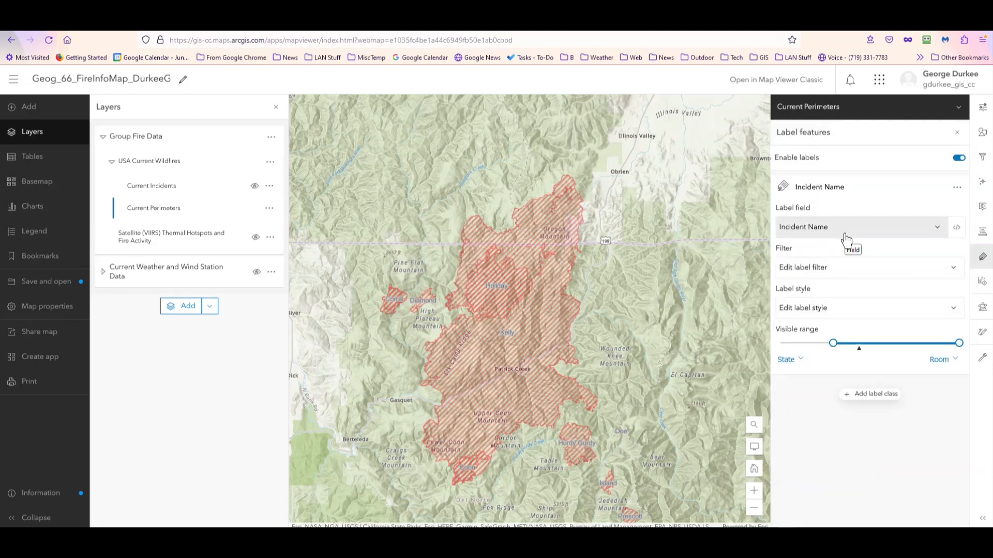
Style the Current Perimeters labels in Arial Bold at size 18
left_click(953, 313)
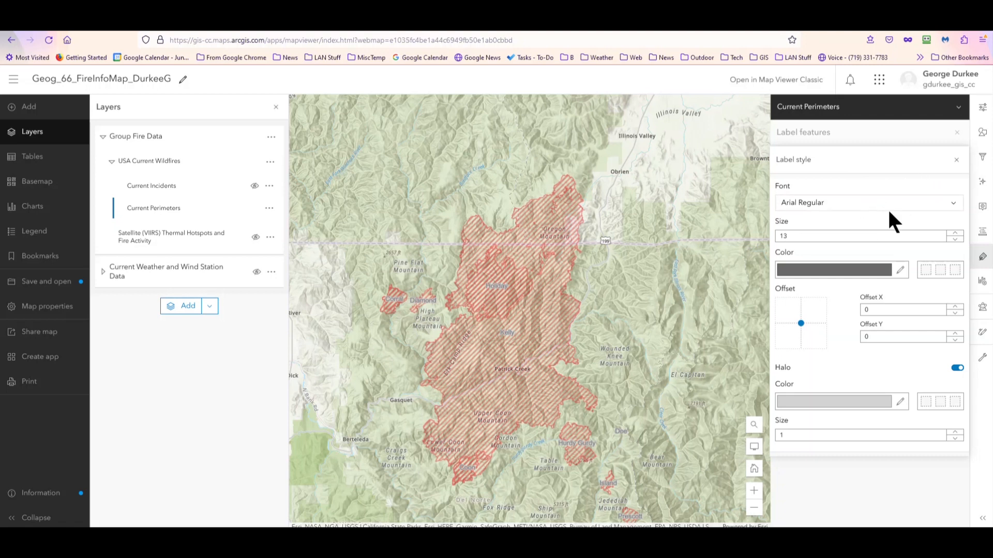
left_click(954, 206)
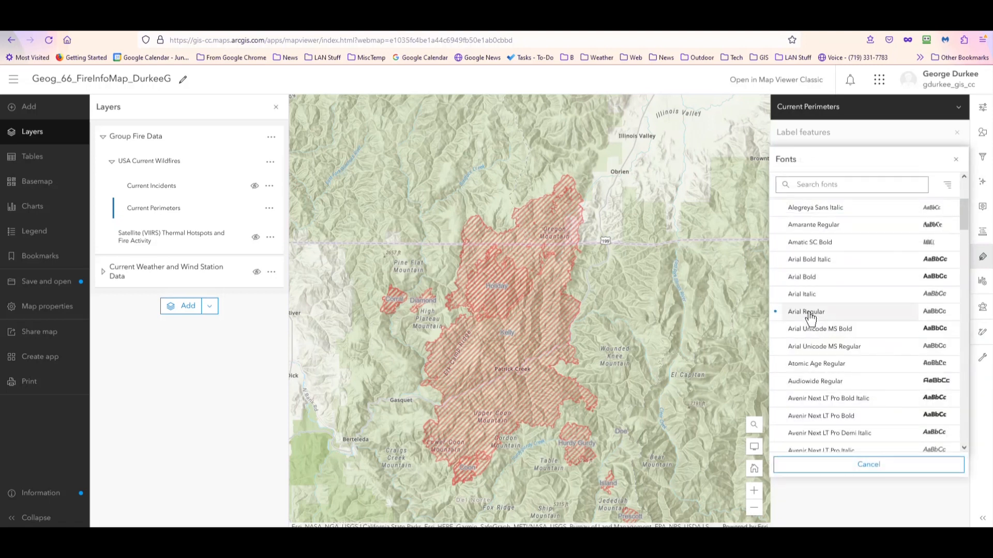
left_click(802, 277)
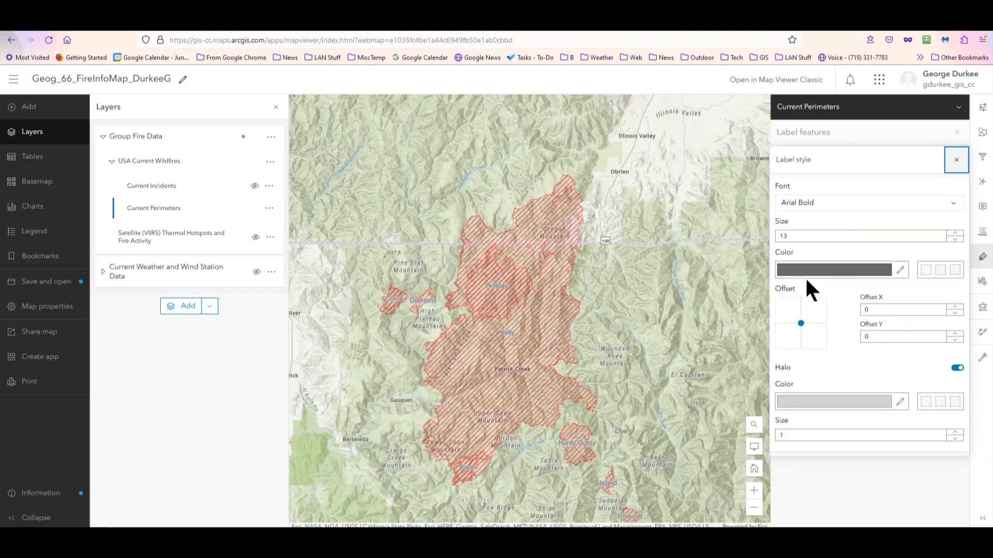
left_click(956, 233)
left_click(956, 234)
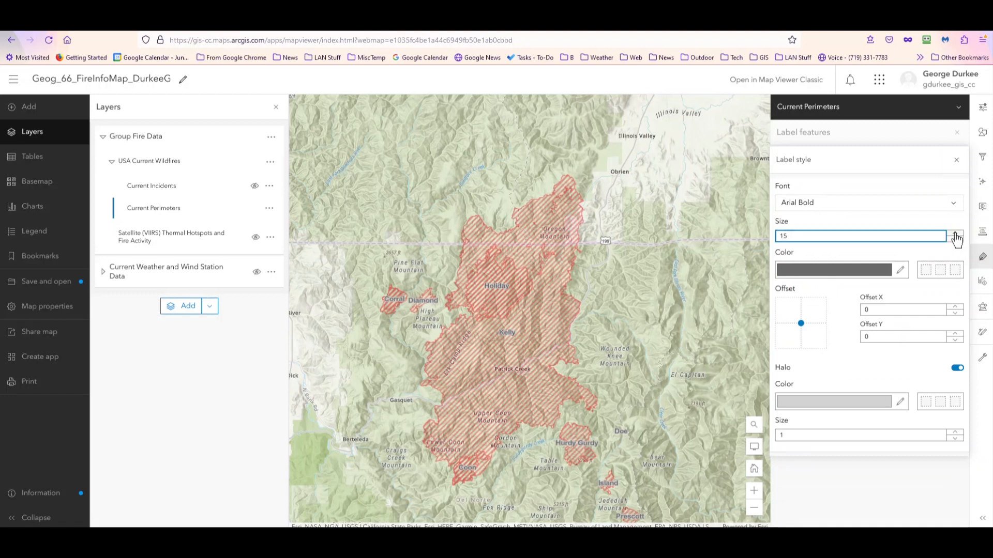
left_click(956, 233)
left_click(956, 234)
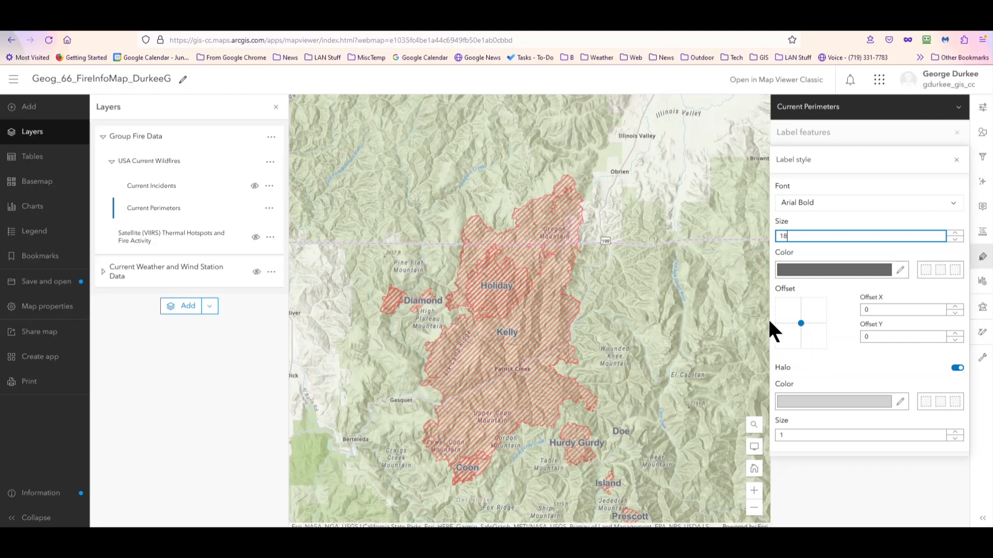
Change the perimeter label text colour to bright red, f04141
left_click(900, 270)
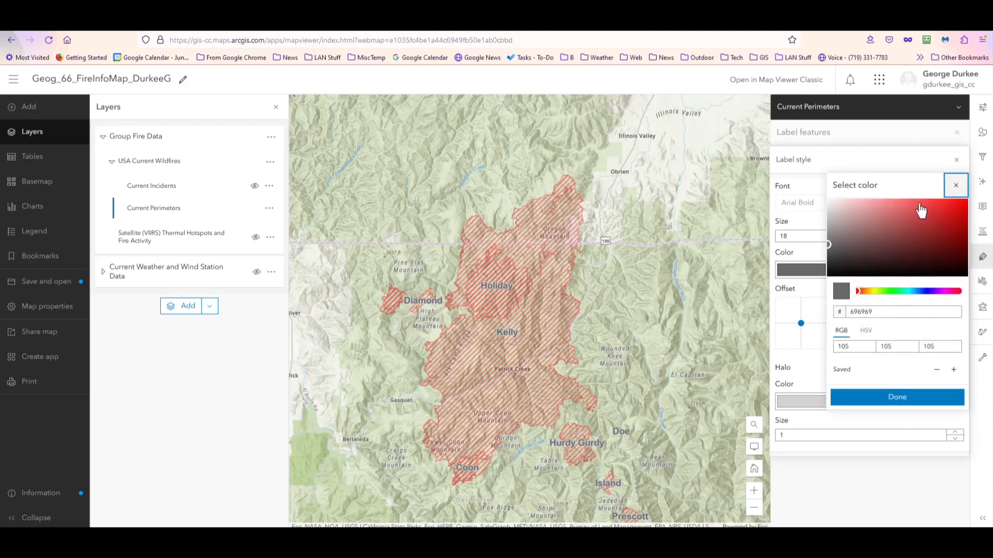
left_click(952, 219)
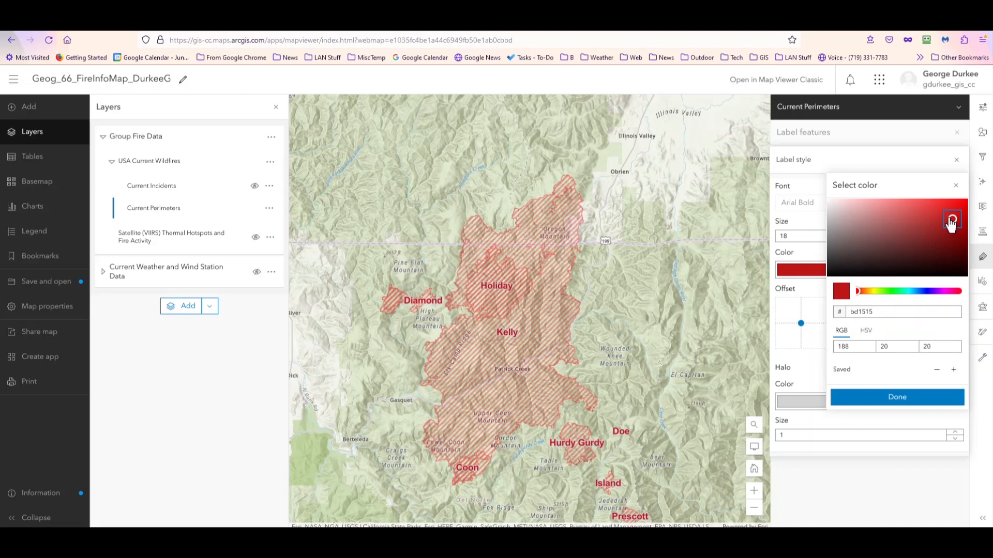
left_click_drag(951, 221, 931, 209)
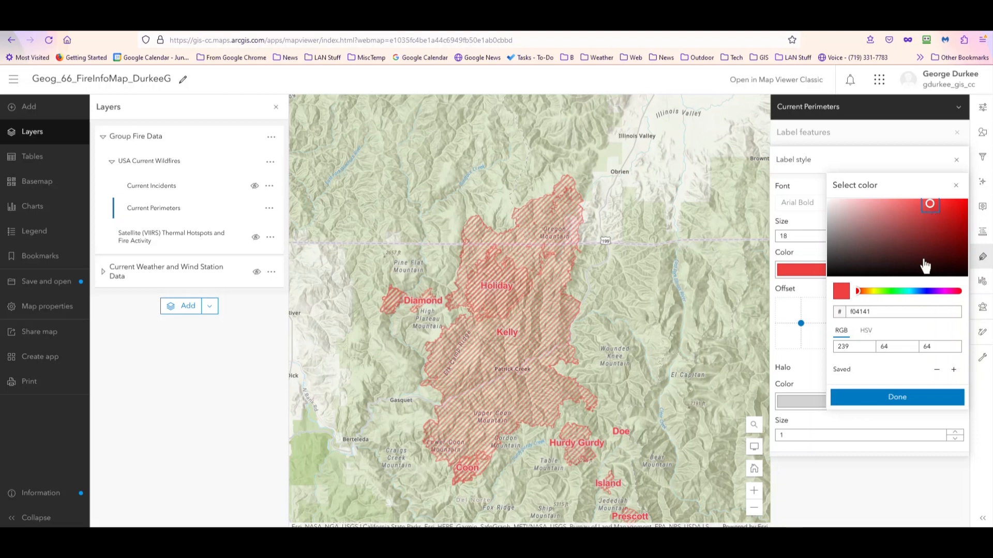
left_click(897, 397)
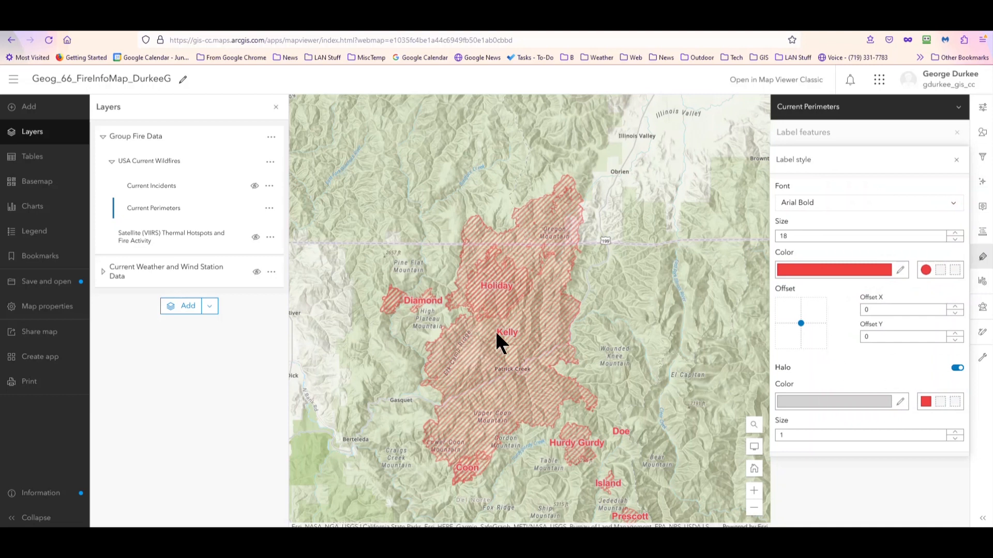
Give the perimeter labels a near-white halo, colour f2f2f2 and size 2, and close the label style settings
scroll(504, 342, "up", 2)
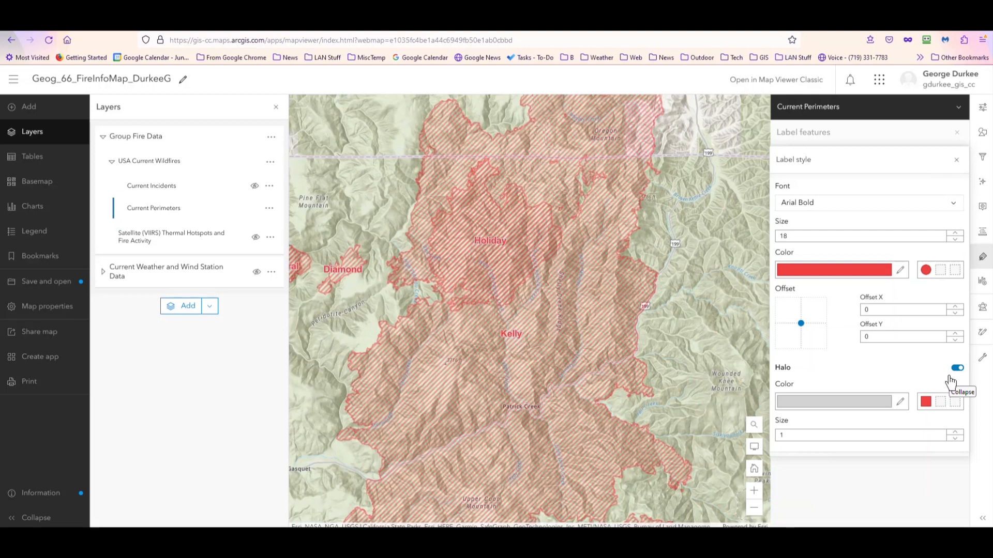
left_click(899, 403)
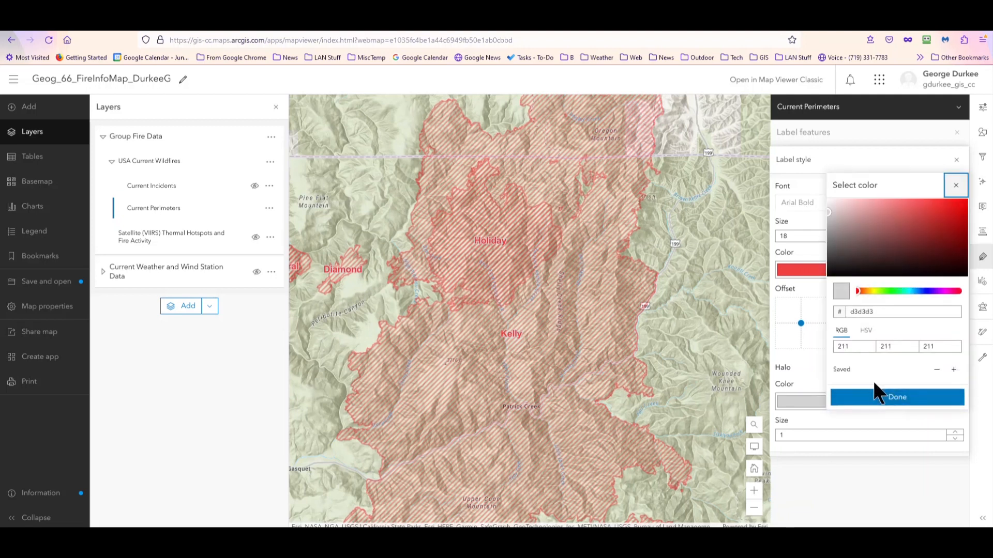
left_click(830, 209)
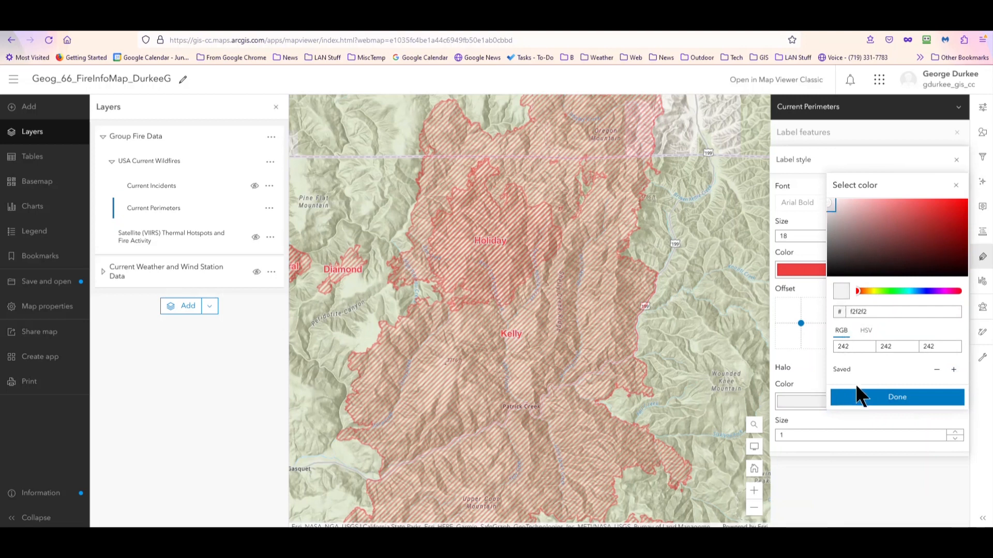
left_click(892, 399)
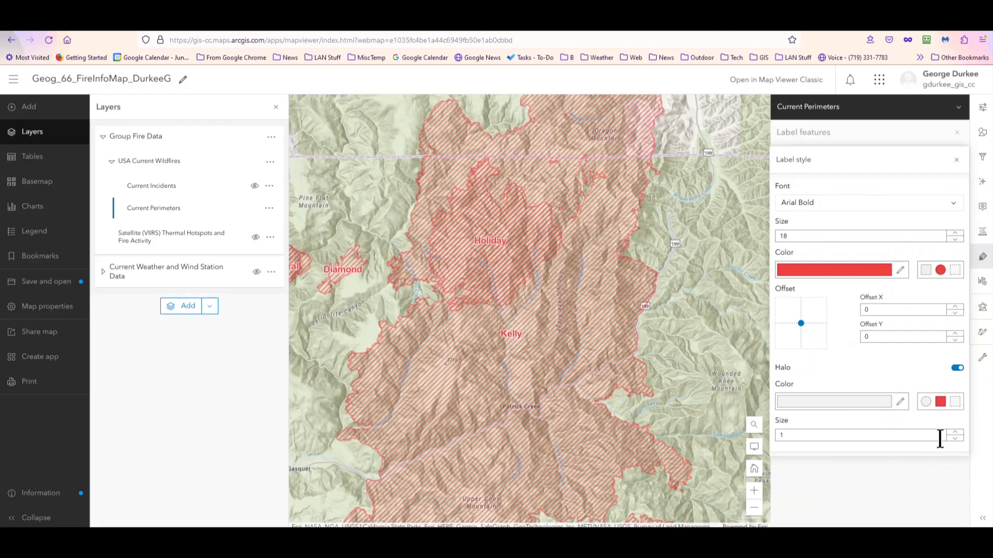
left_click(955, 433)
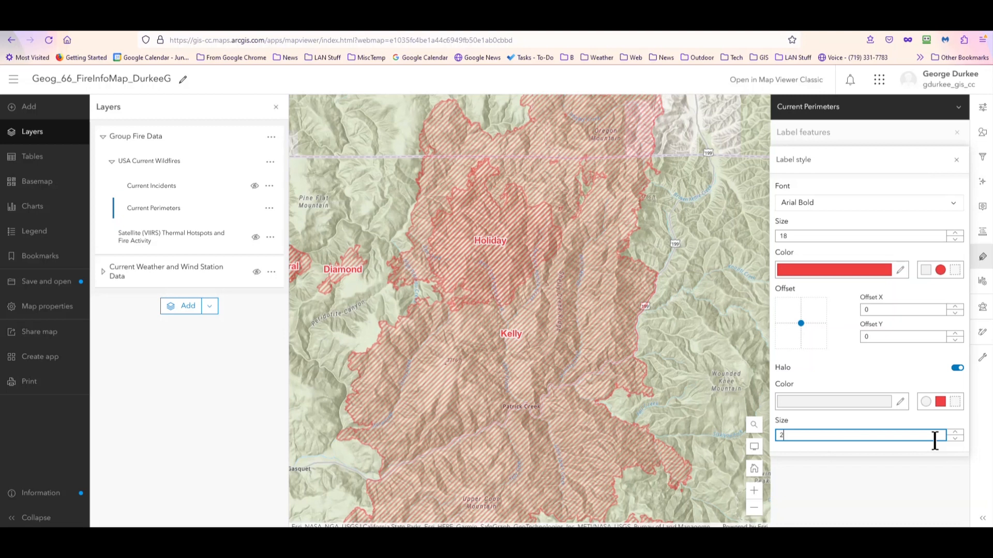
scroll(432, 252, "down", 1)
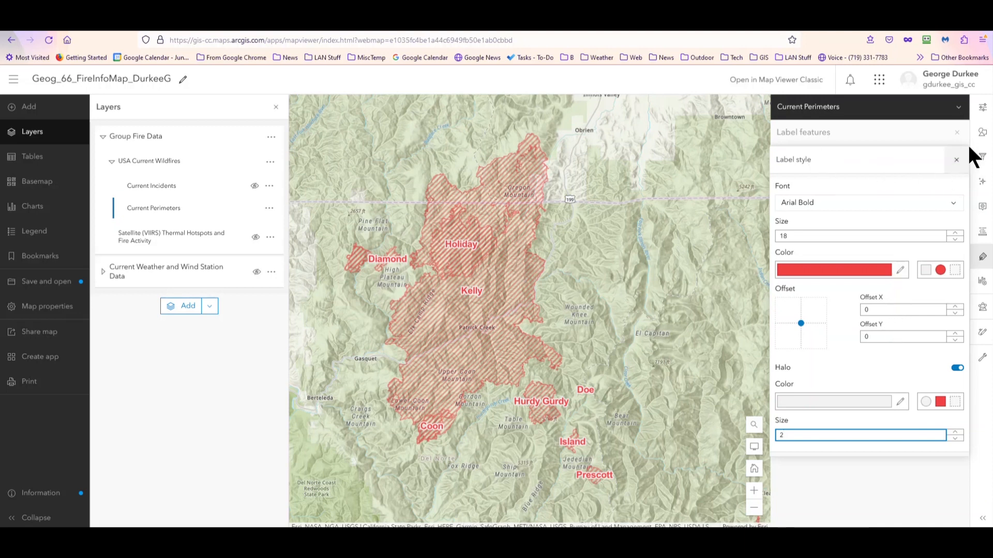
left_click(956, 162)
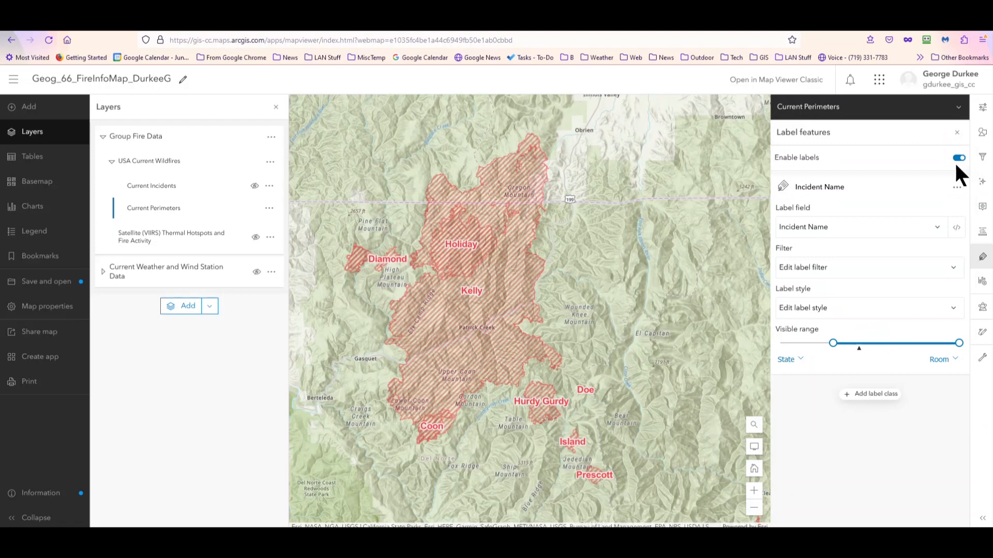
Set the zoomed-out limit of the Incident Name labels' visible range to County and check the labels at different scales and areas
mouse_move(830, 344)
scroll(475, 305, "down", 1)
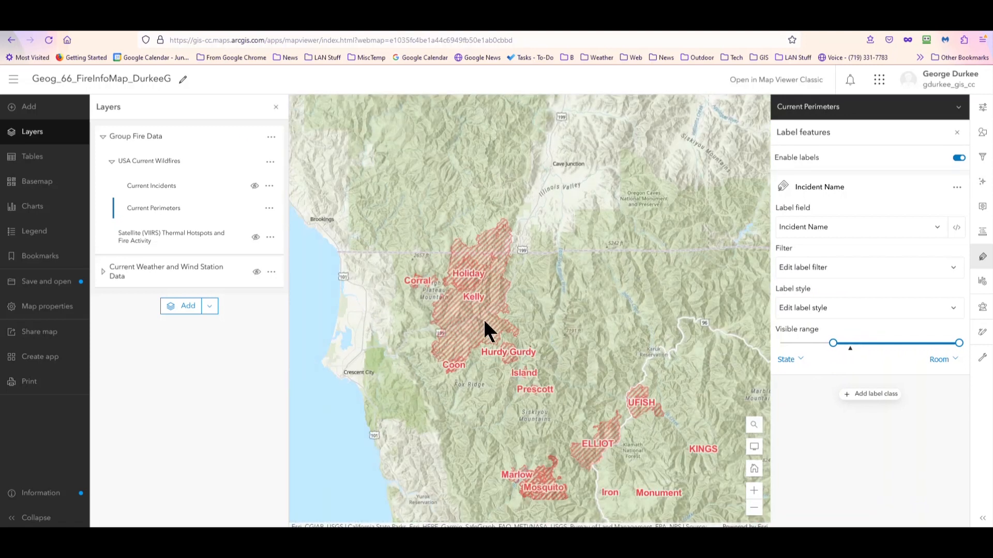
scroll(485, 323, "down", 1)
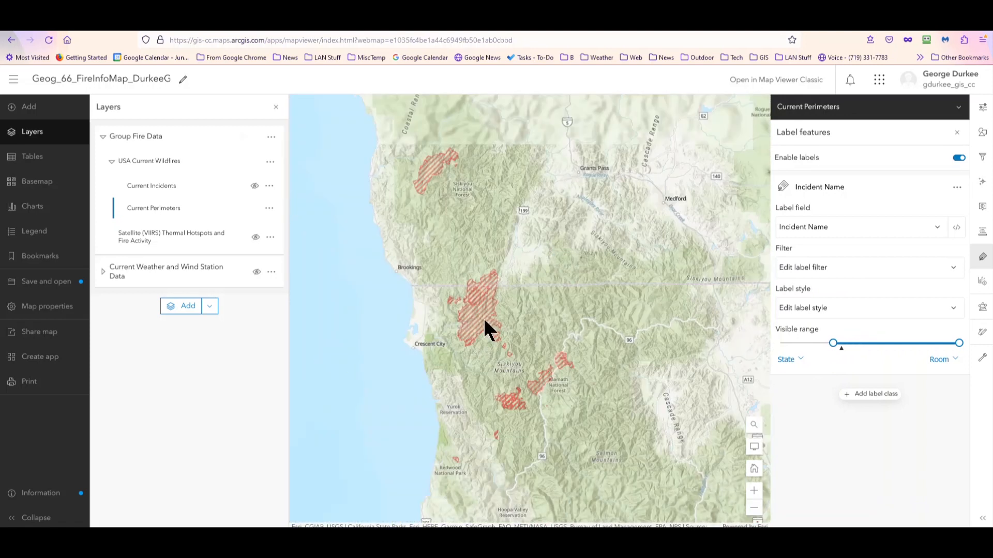
scroll(484, 319, "up", 1)
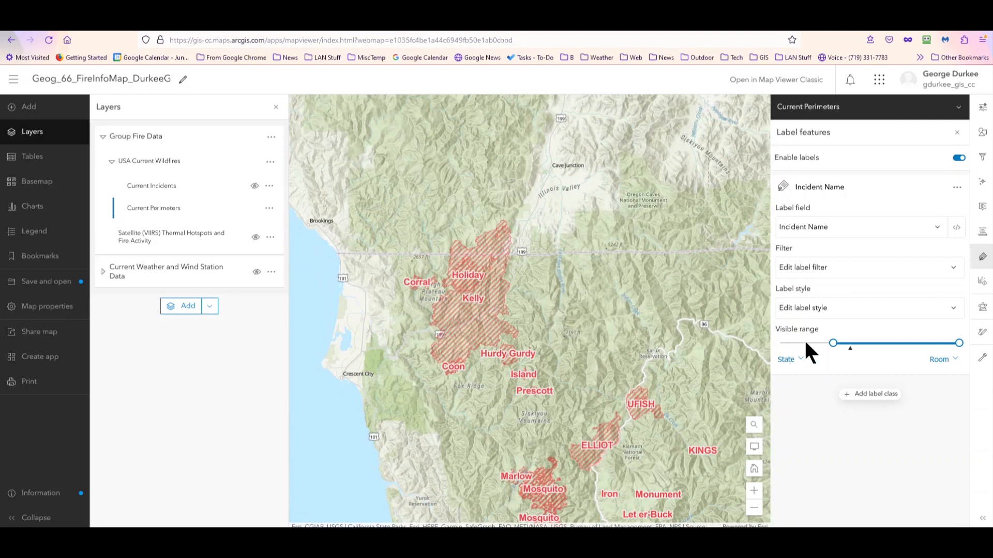
left_click_drag(832, 343, 849, 343)
scroll(571, 330, "down", 2)
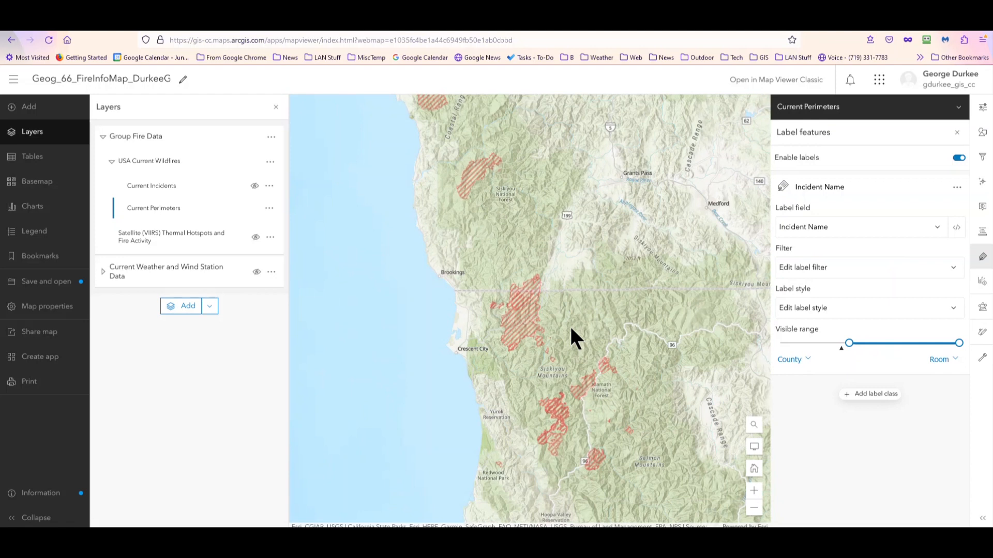
scroll(571, 329, "up", 1)
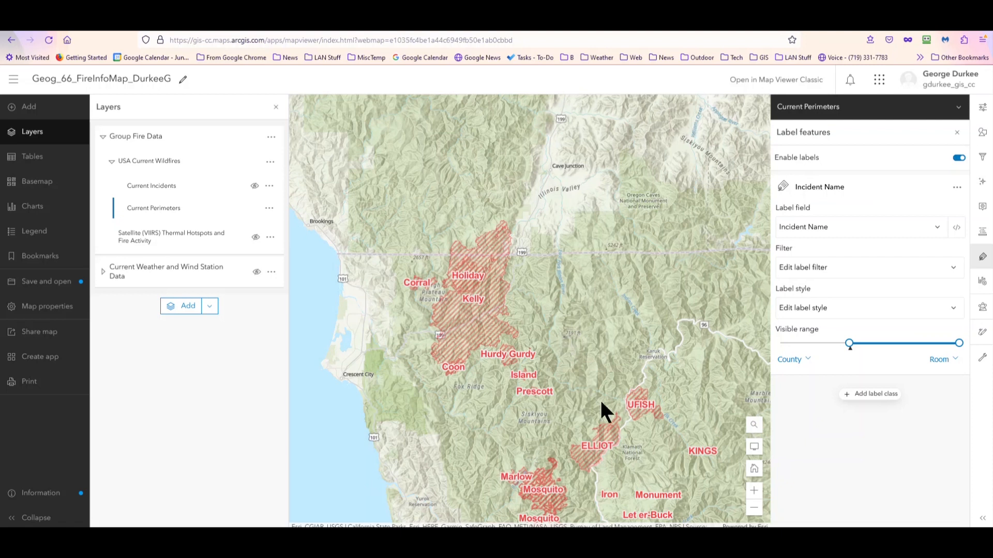
left_click_drag(599, 403, 493, 234)
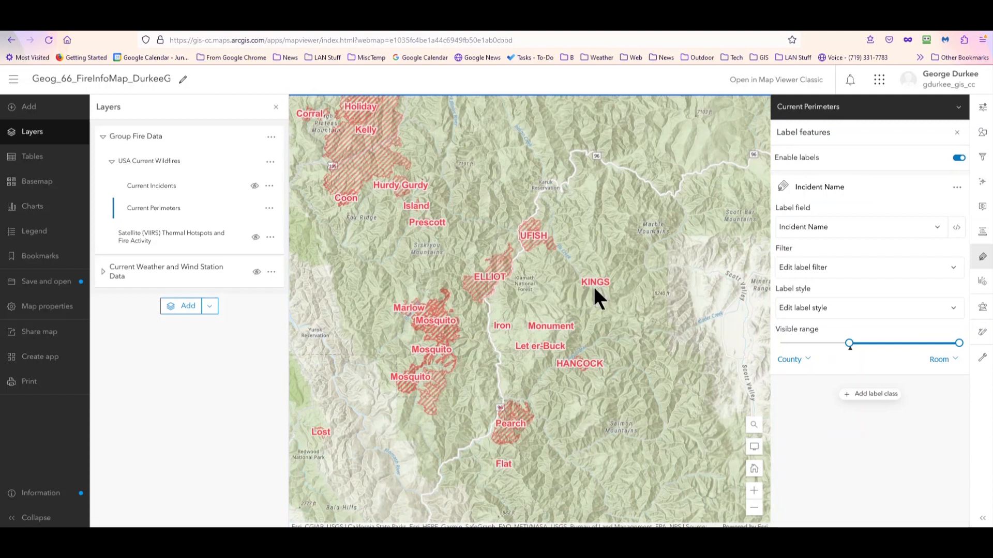
scroll(594, 289, "up", 1)
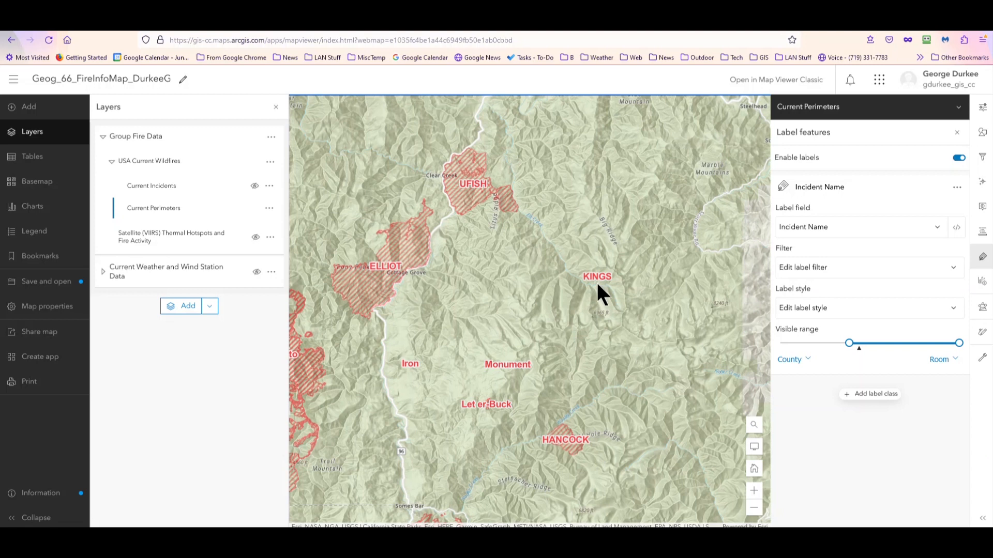
scroll(597, 282, "down", 1)
left_click_drag(409, 248, 598, 396)
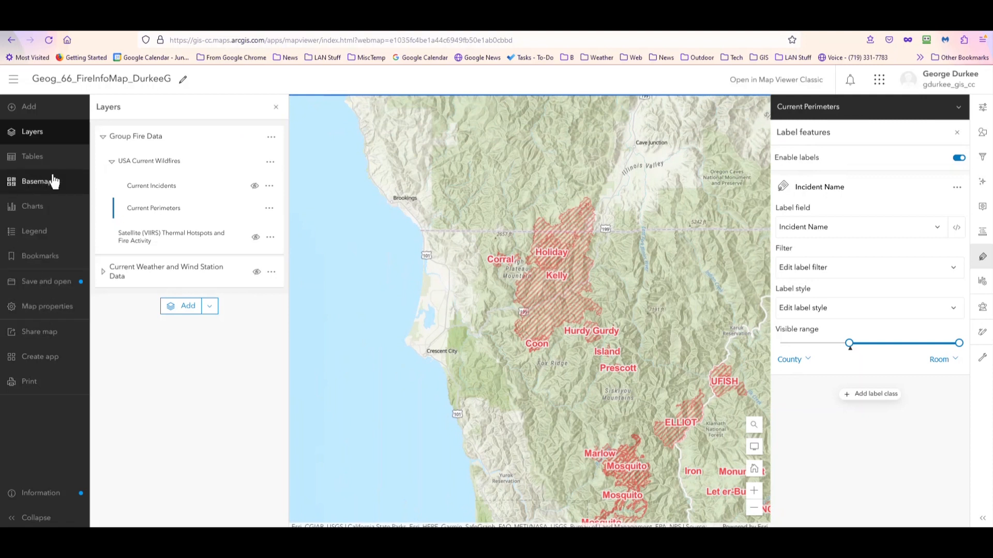
Go to the Klamath Fire bookmark and set the zoomed-in limit of the labels' visible range to Street
left_click(47, 263)
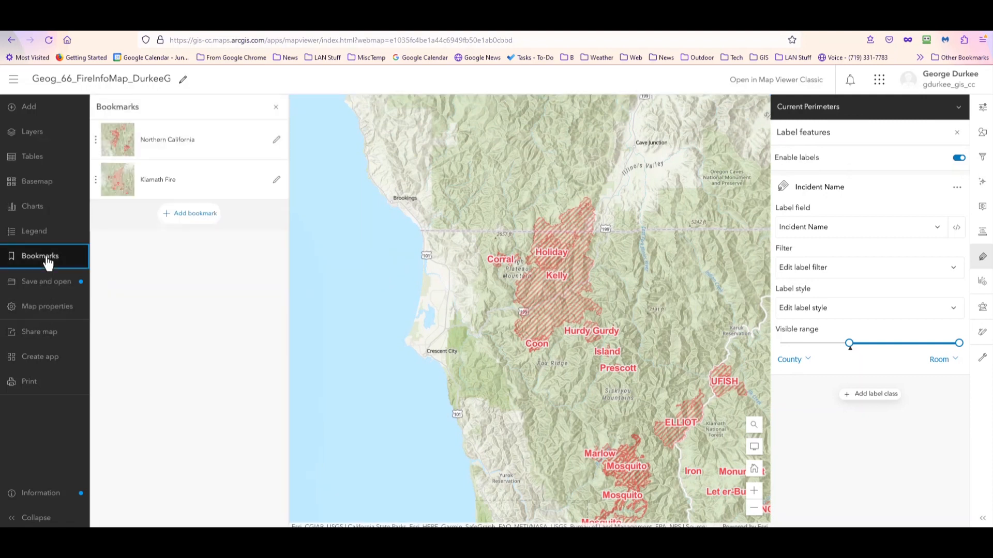
left_click(194, 179)
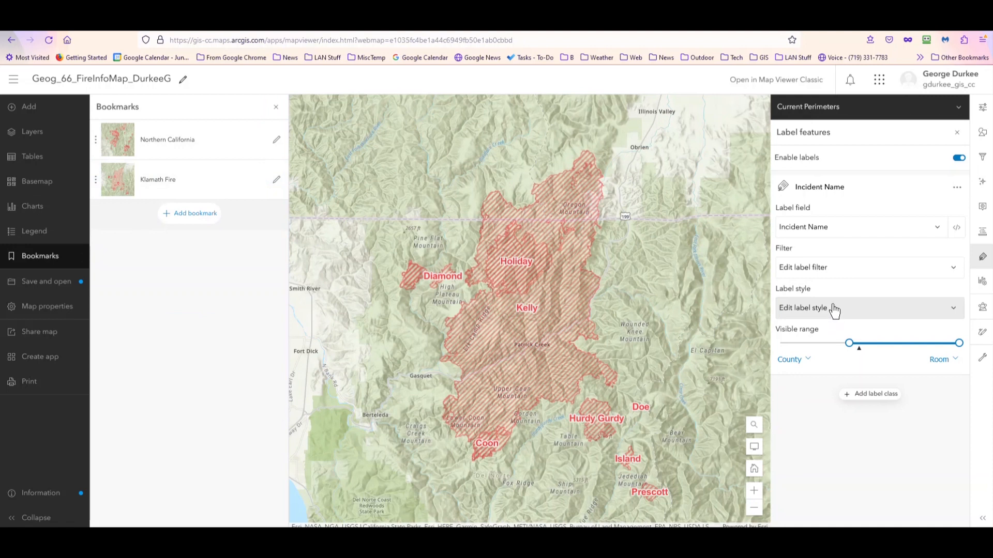
left_click_drag(959, 343, 911, 344)
mouse_move(922, 343)
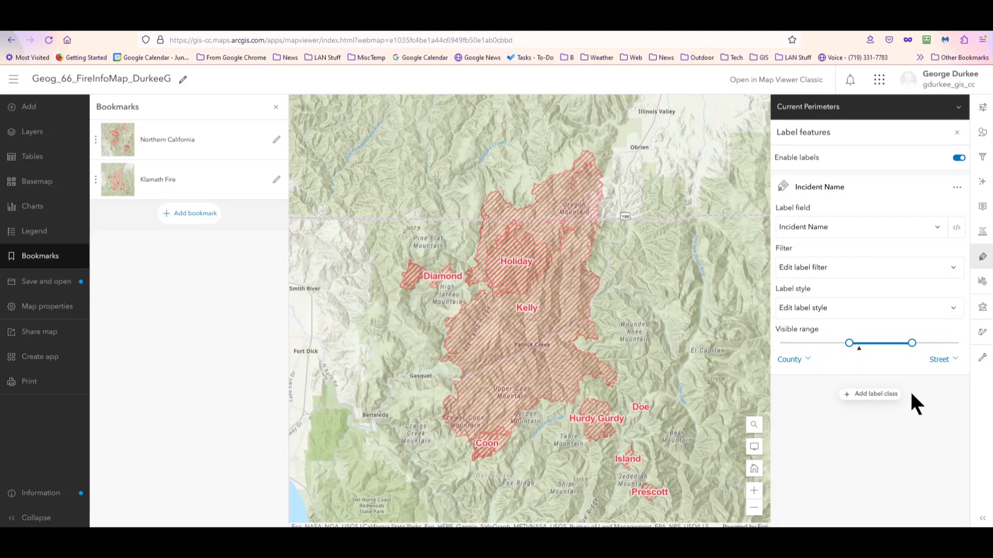
Check the perimeter labels at closer scales around the Kelly fire, and return to the Klamath Fire bookmark
scroll(527, 321, "up", 1)
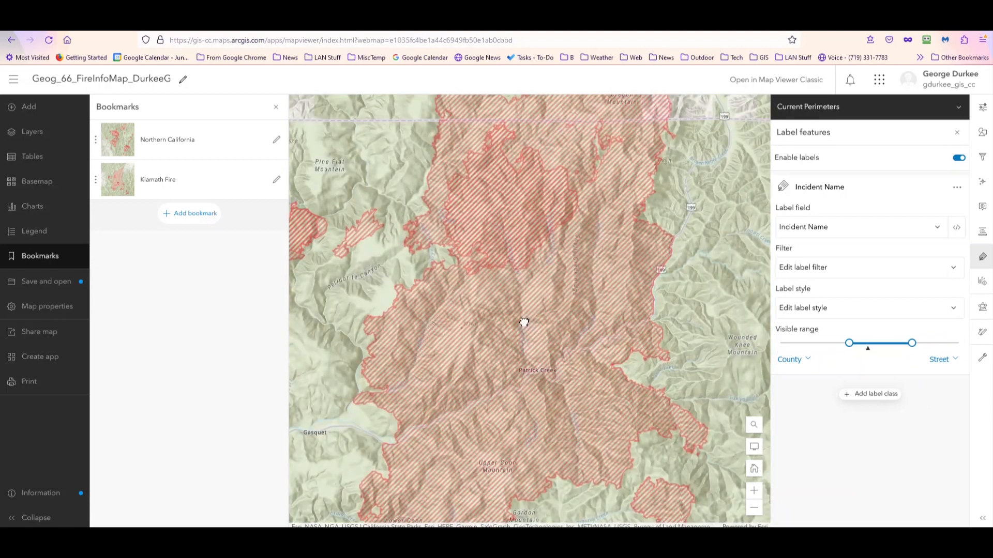
scroll(524, 322, "up", 1)
scroll(523, 322, "up", 1)
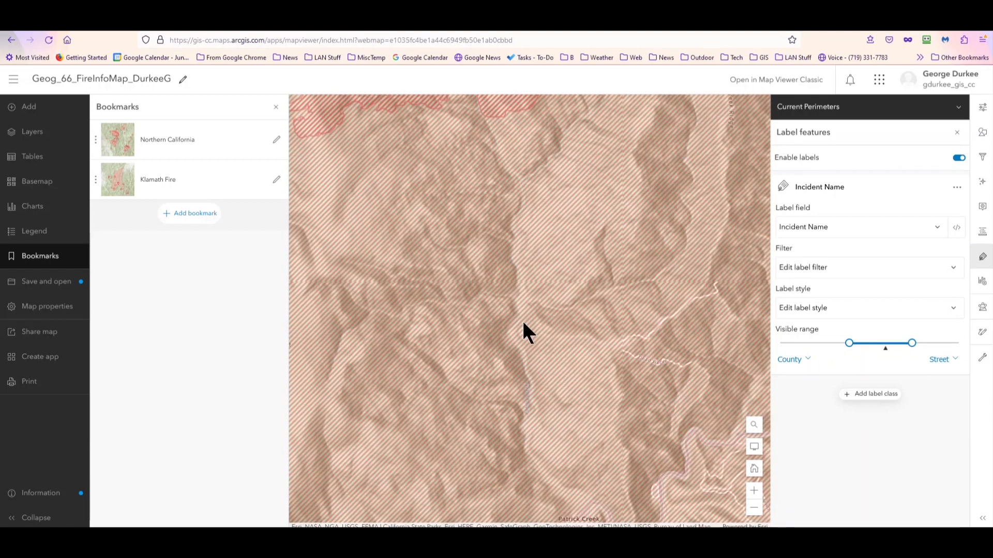
scroll(523, 322, "up", 1)
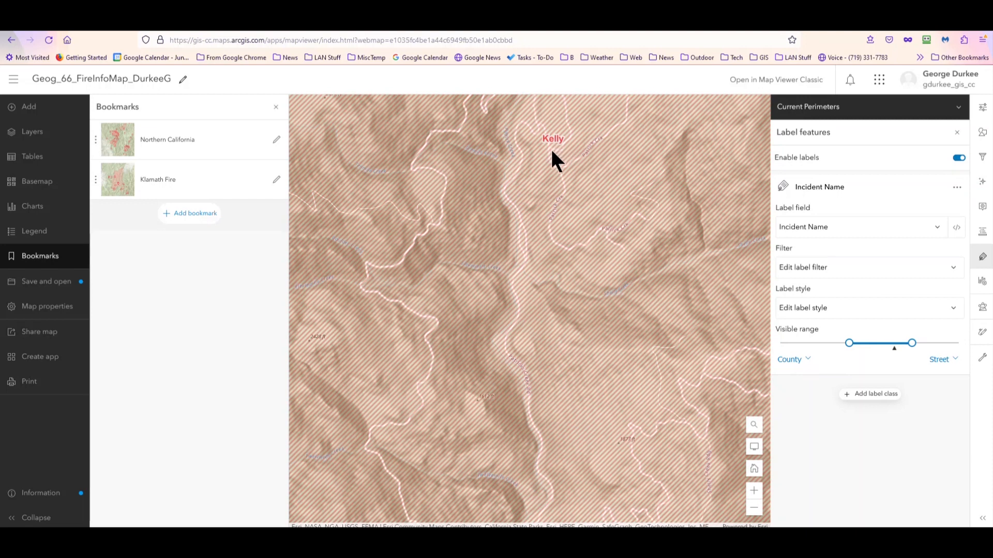
left_click_drag(550, 147, 484, 309)
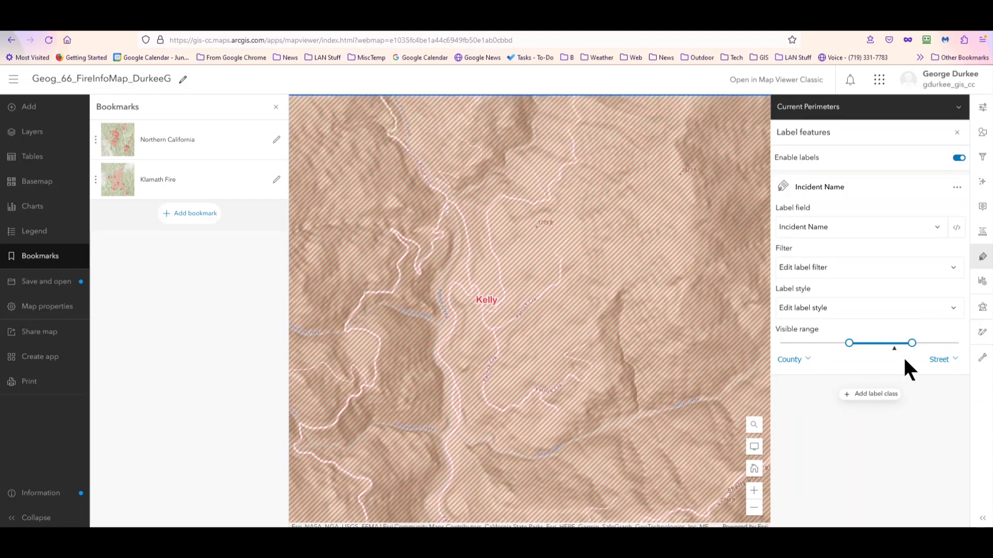
scroll(610, 332, "up", 2)
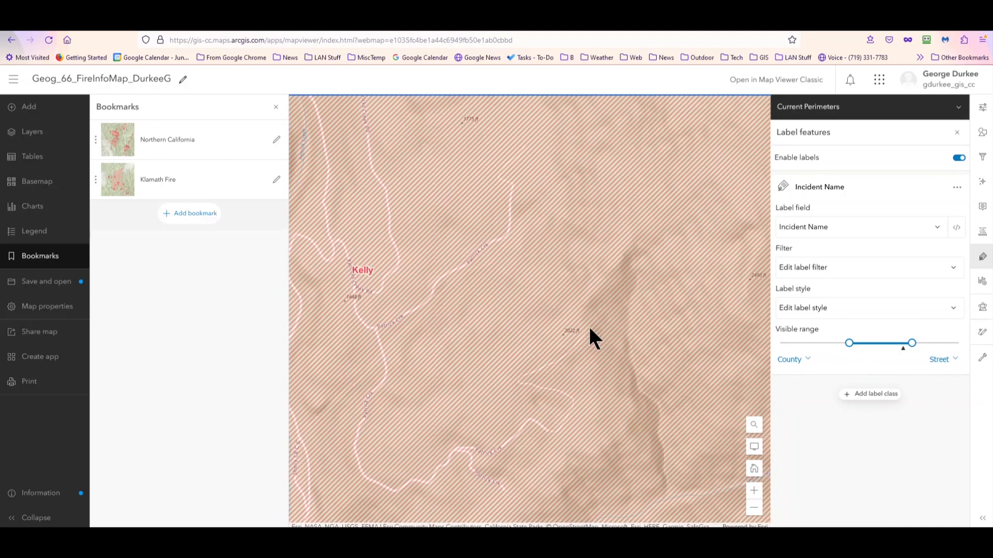
scroll(589, 330, "down", 3)
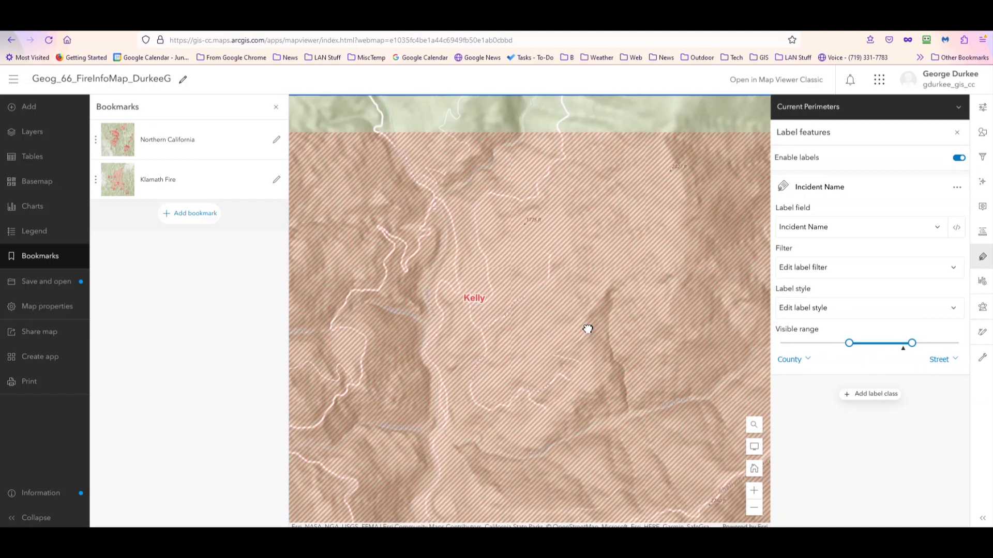
scroll(585, 329, "down", 2)
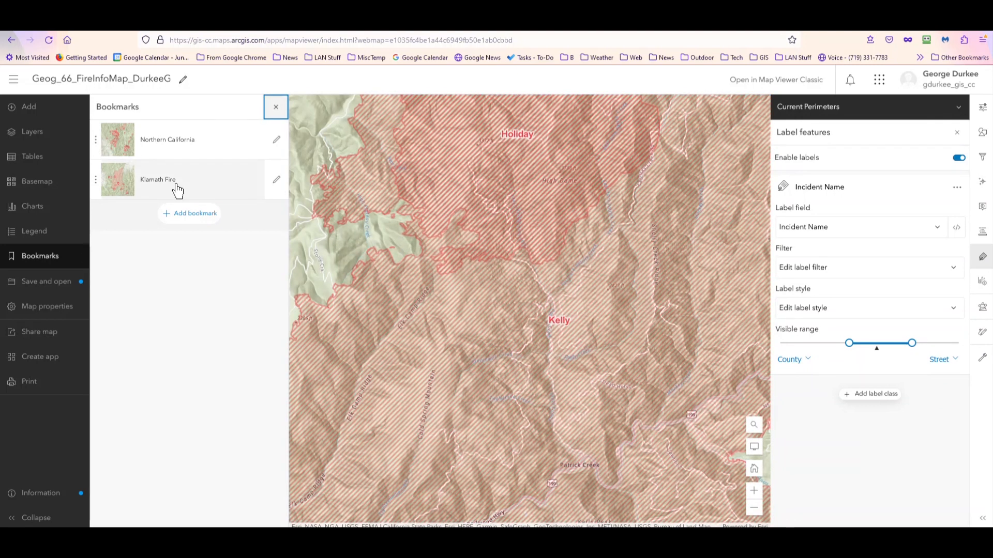
left_click(178, 190)
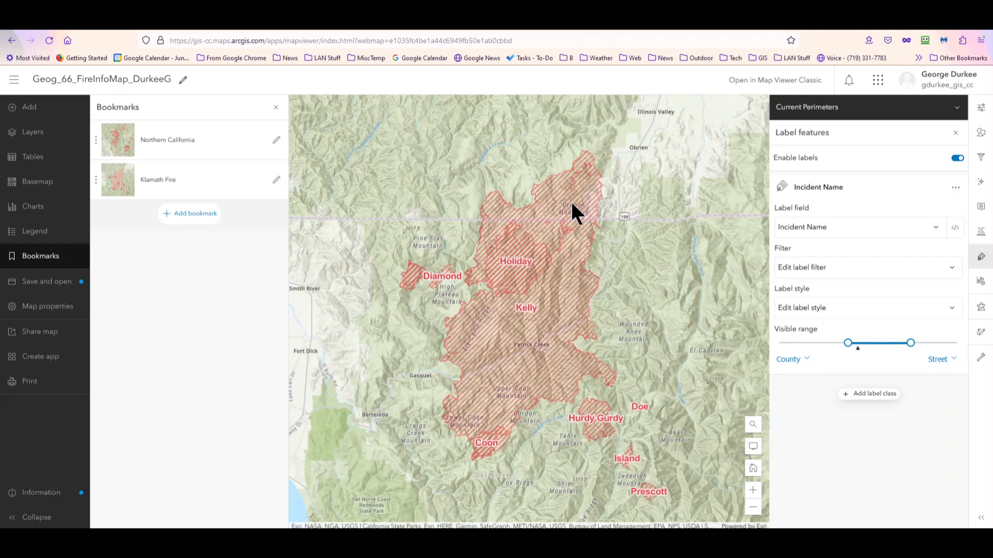
Expand Group Fire Data and USA Current Wildfires in the layer list, hide Current Perimeters and show Current Incidents
left_click(42, 138)
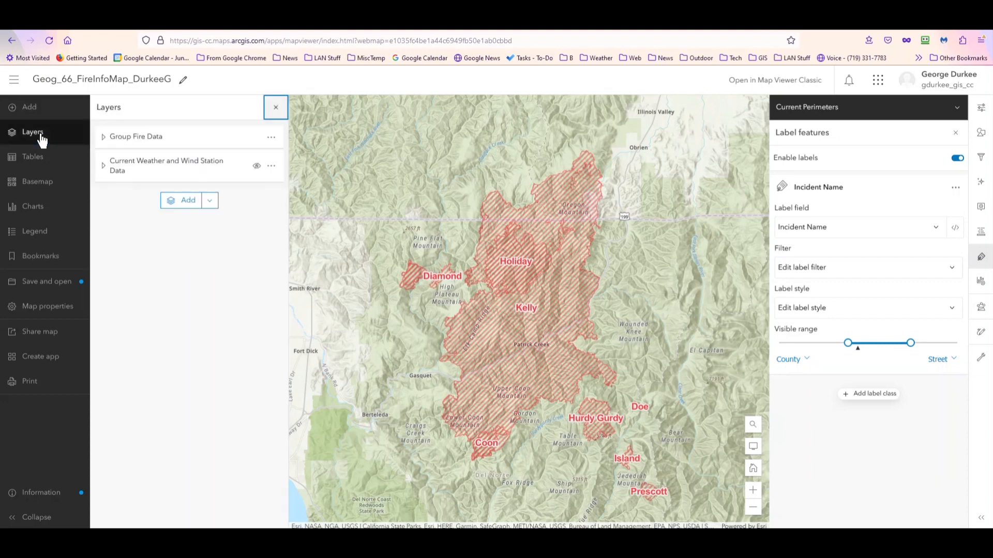
left_click(103, 141)
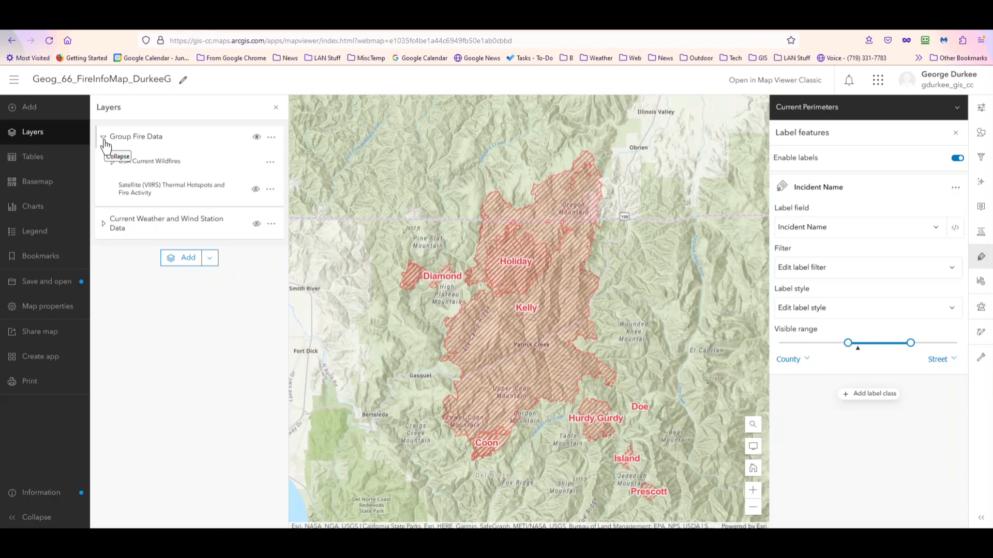
left_click(104, 140)
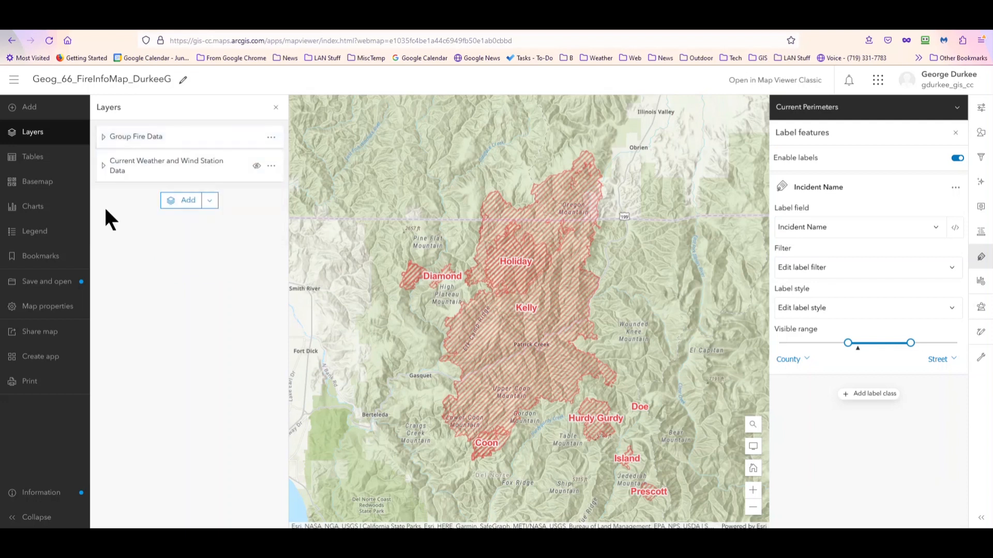
left_click(104, 167)
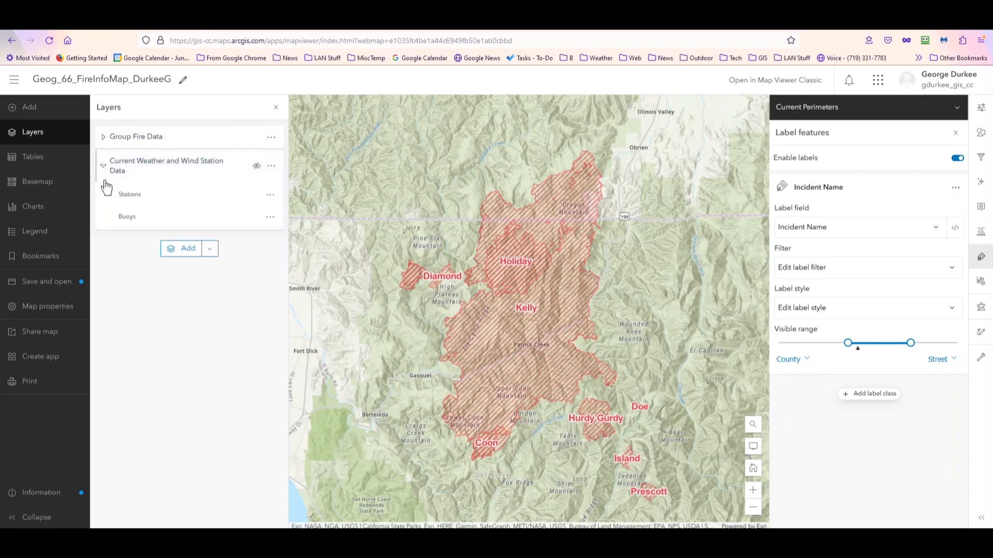
left_click(105, 166)
left_click(105, 141)
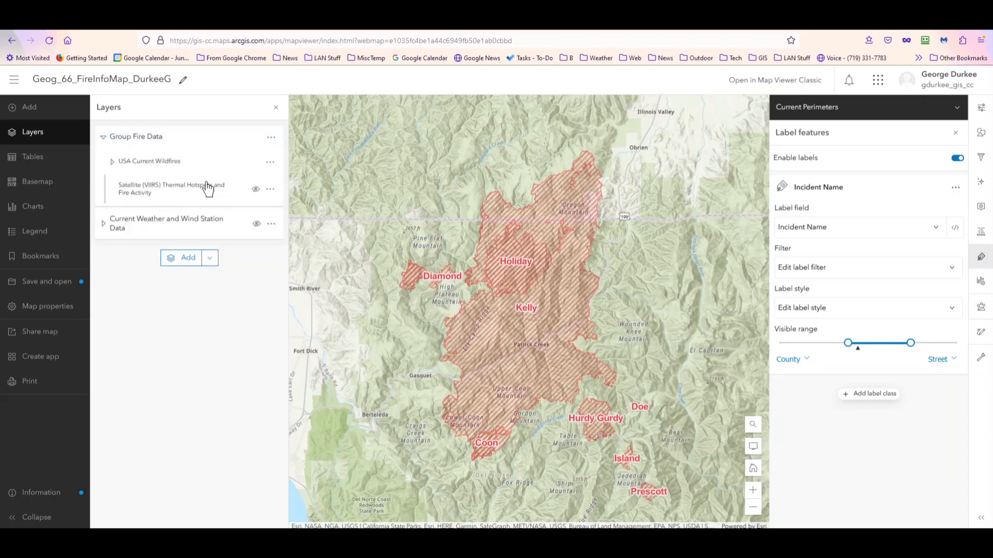
left_click(112, 164)
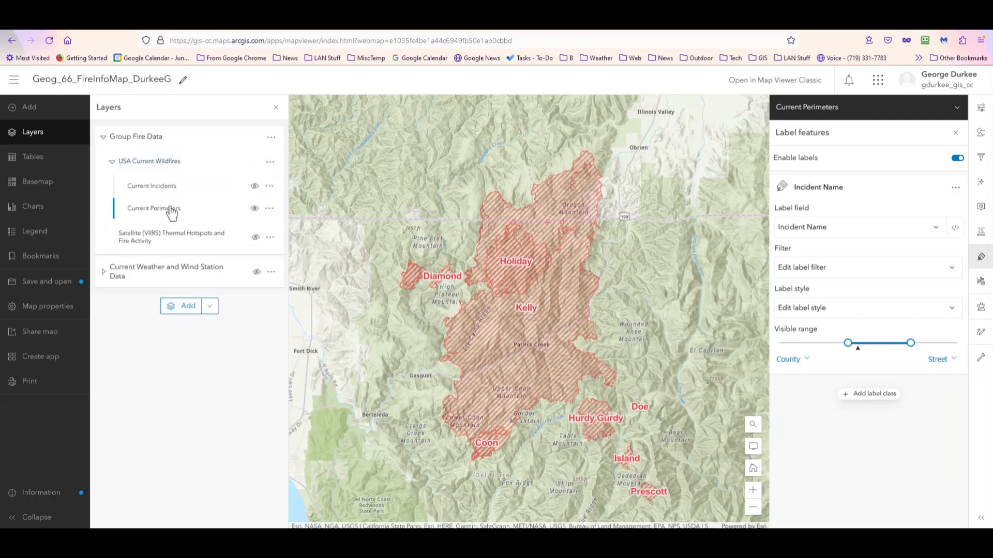
left_click(254, 210)
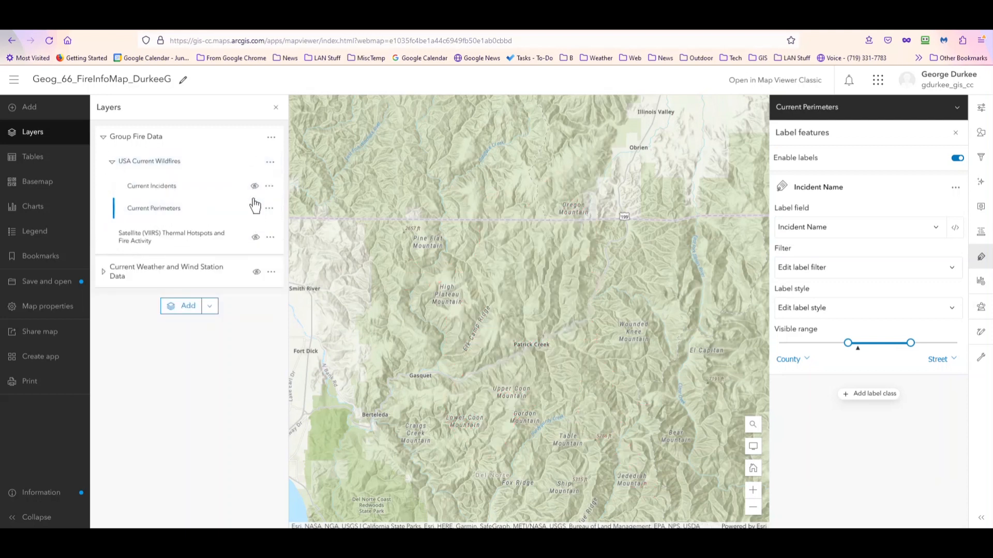
left_click(255, 187)
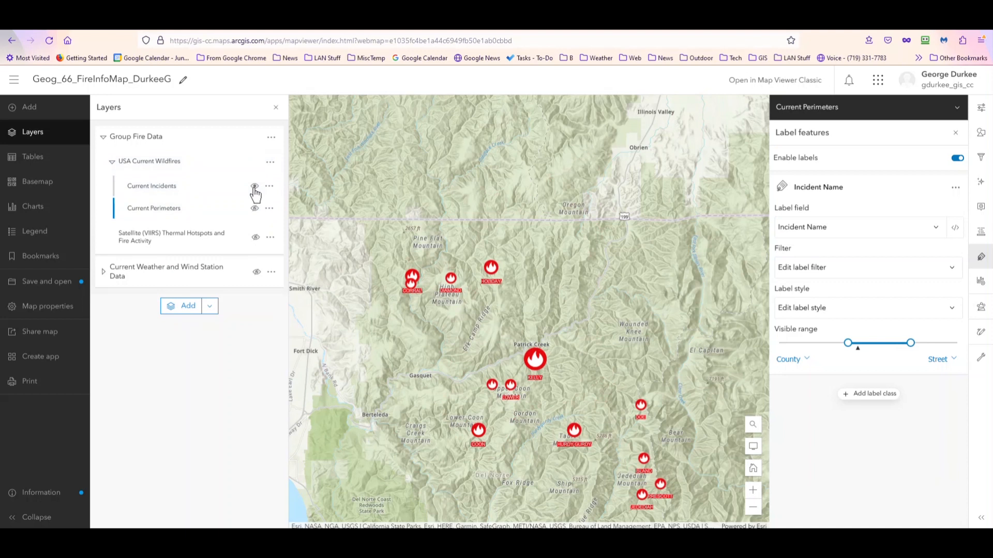
Set the Current Incidents labels to the Avenir Next LT Pro Regular font at size 11
left_click(172, 190)
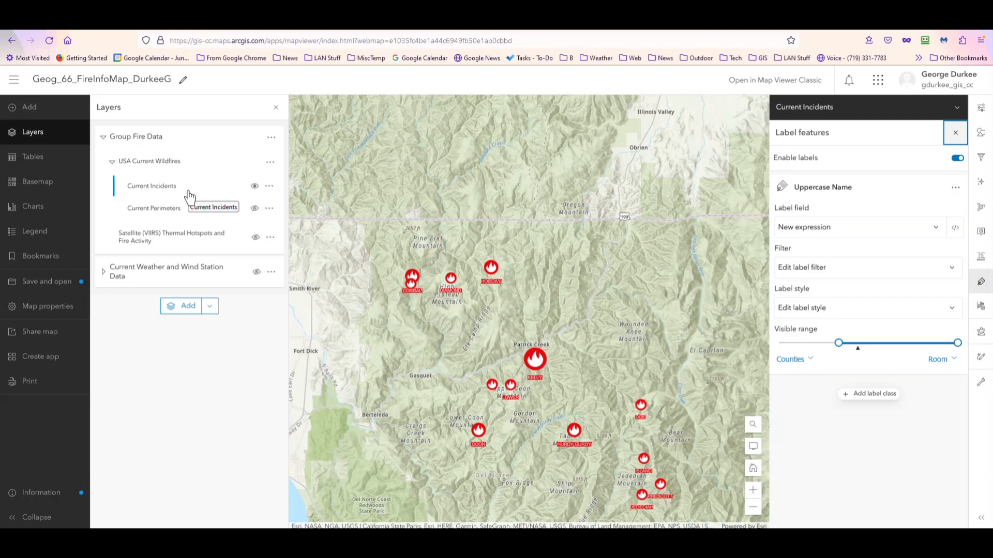
double_click(412, 295)
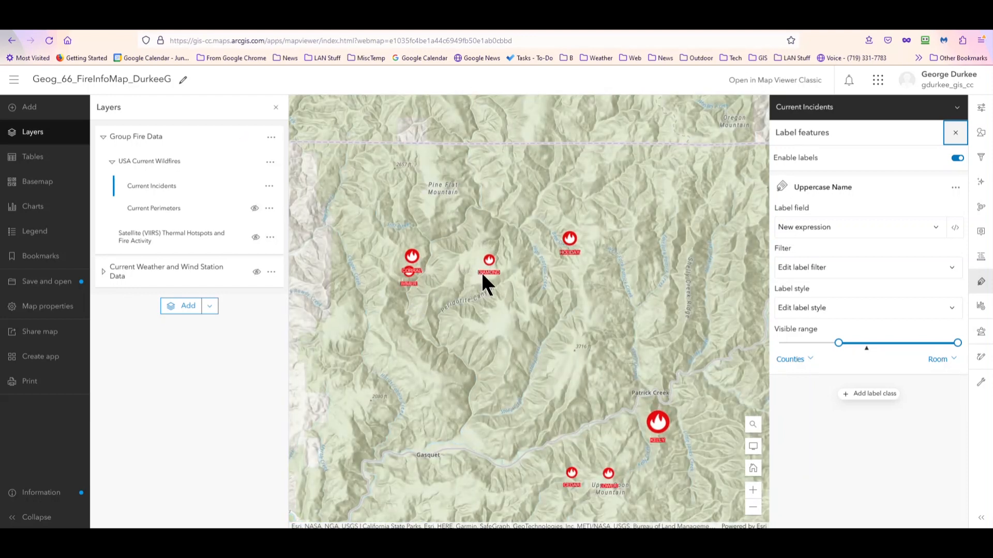
left_click_drag(481, 276, 479, 322)
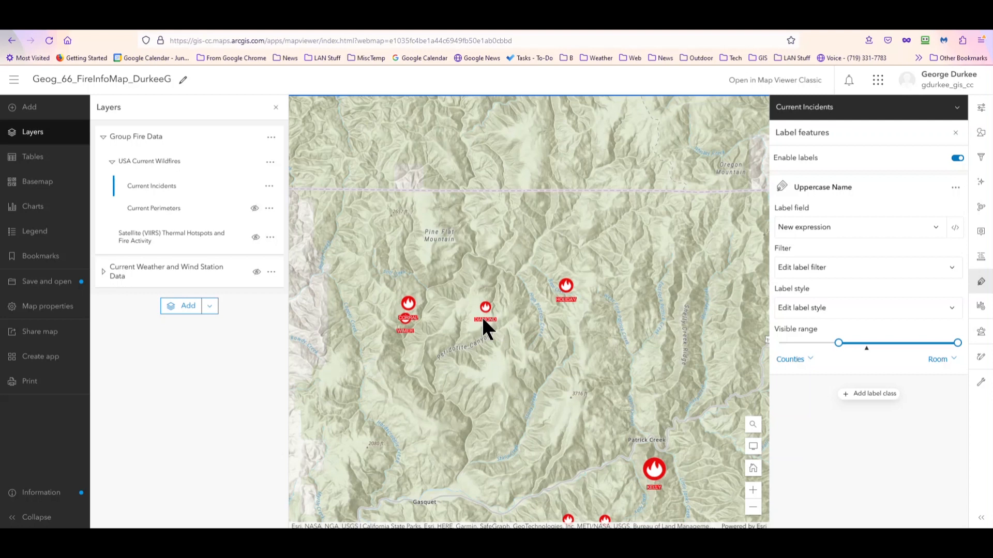
left_click(833, 309)
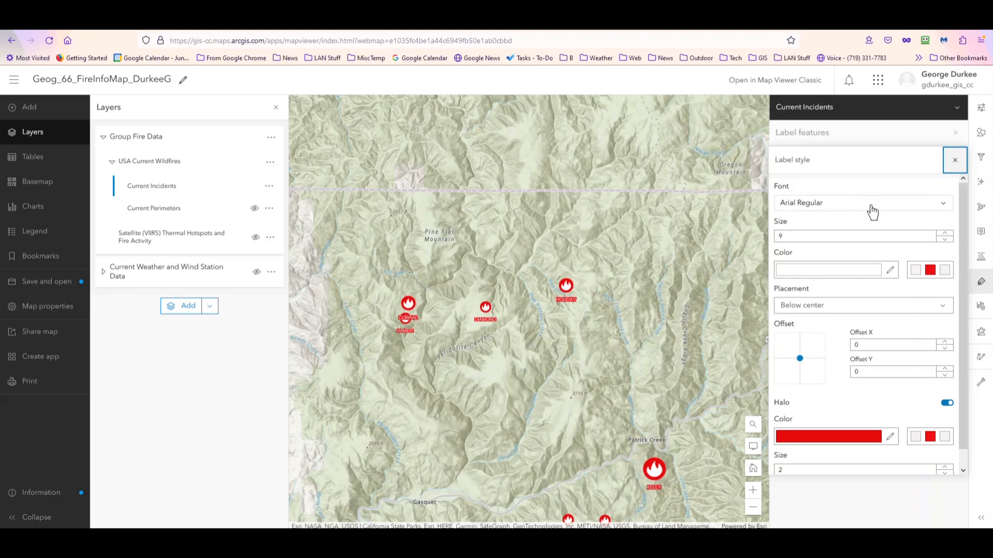
left_click(941, 204)
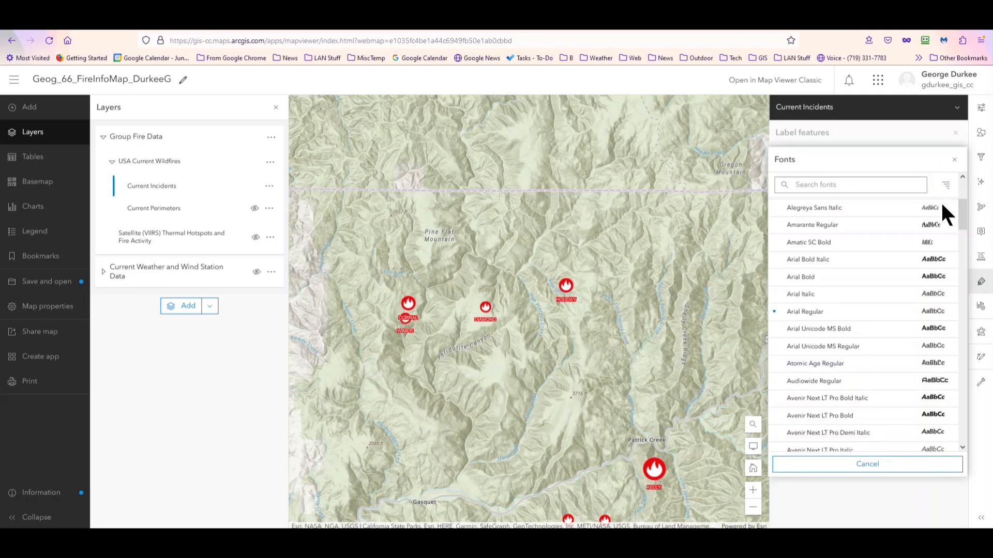
scroll(865, 288, "down", 3)
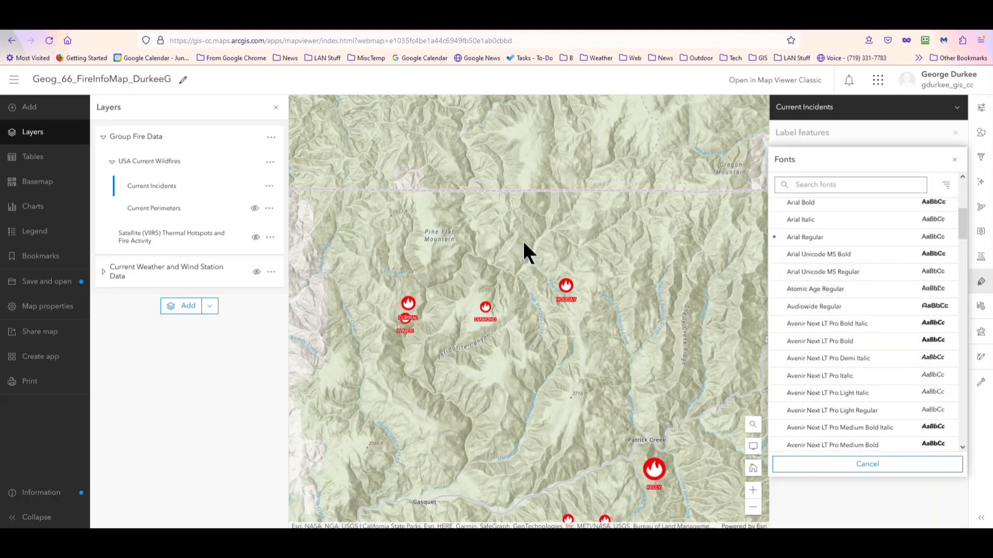
scroll(816, 400, "down", 3)
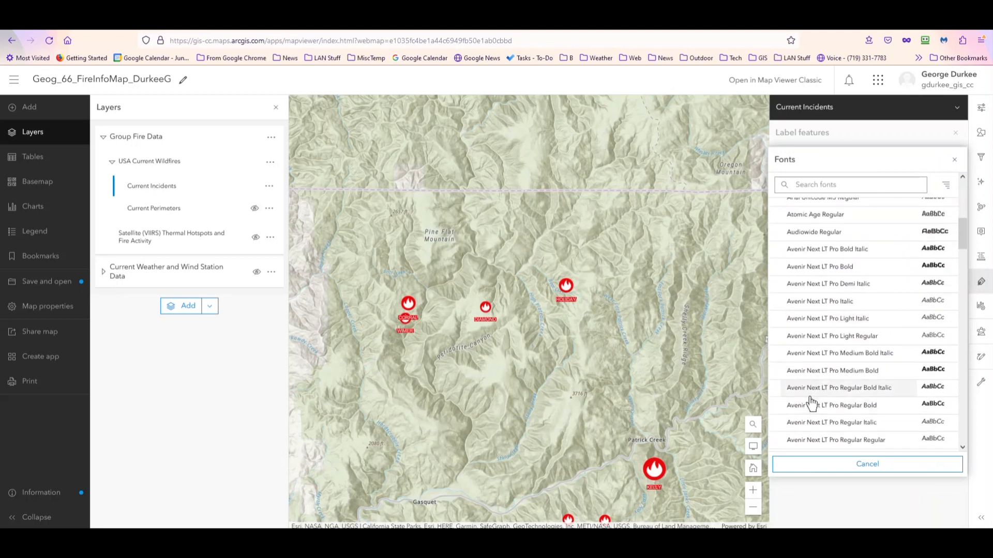
scroll(811, 404, "down", 2)
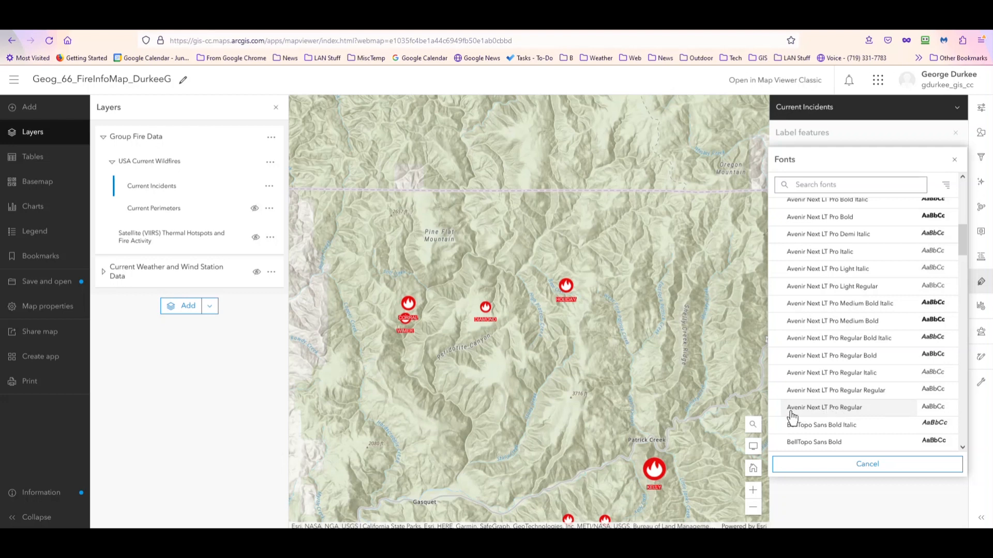
left_click(829, 409)
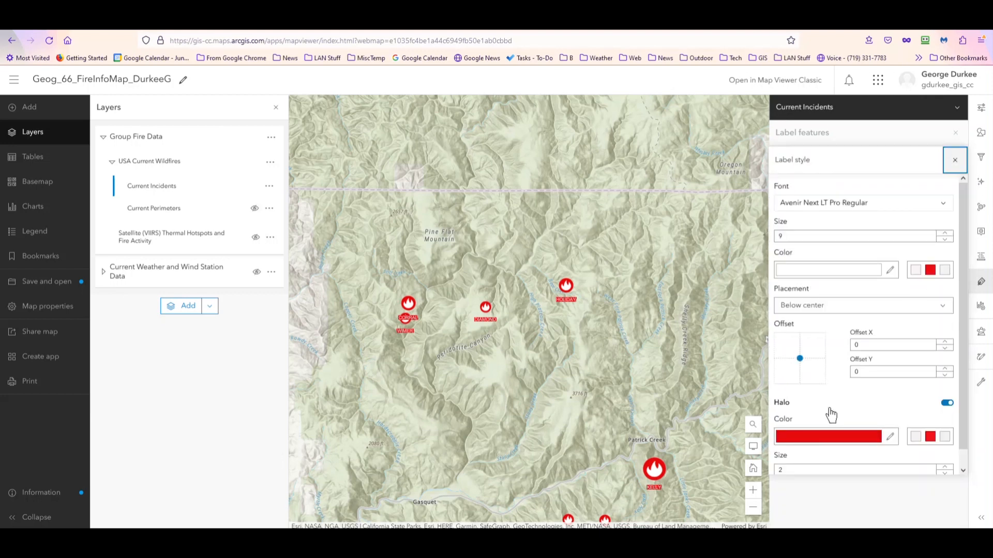
left_click(945, 233)
left_click(944, 233)
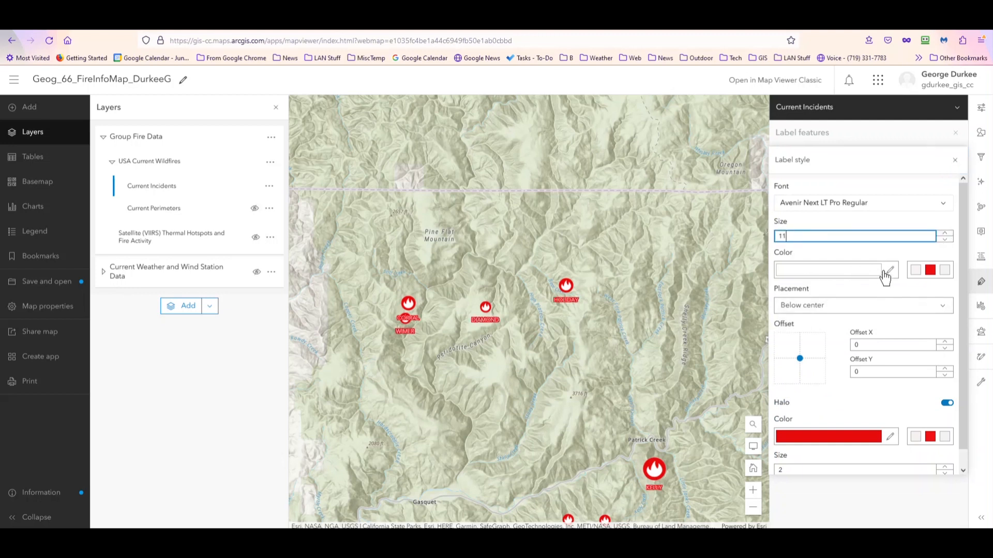
Change the incident label text colour to red, f04343
left_click(890, 274)
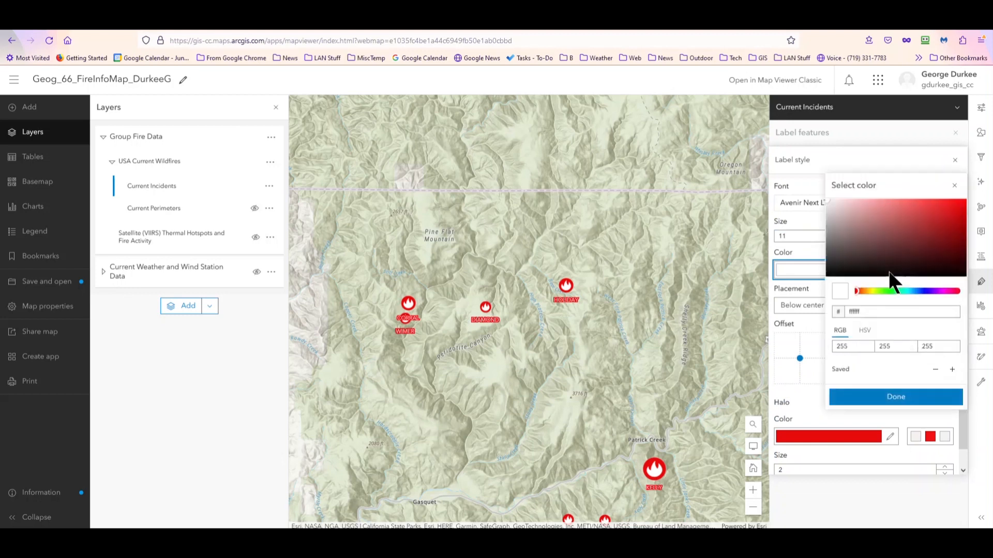
left_click(927, 206)
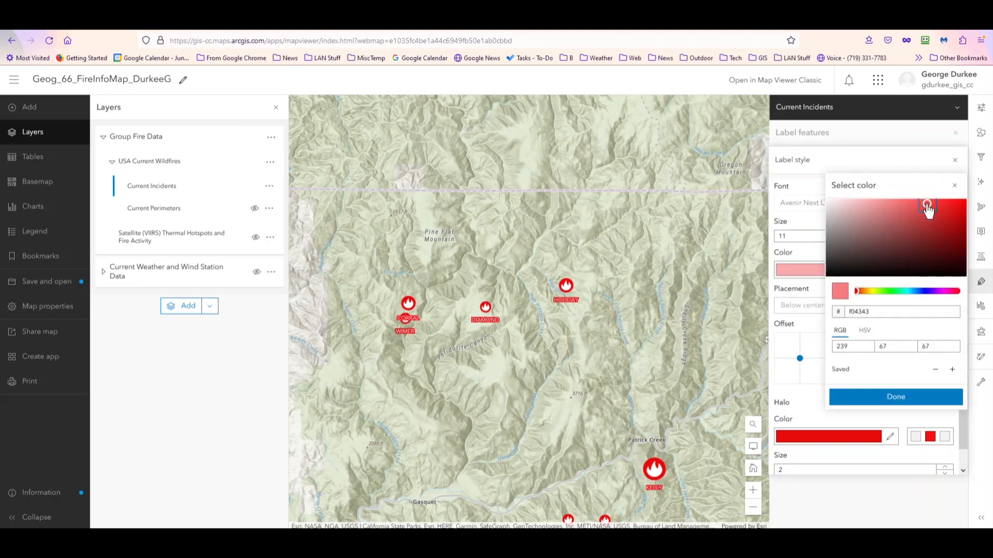
left_click(896, 397)
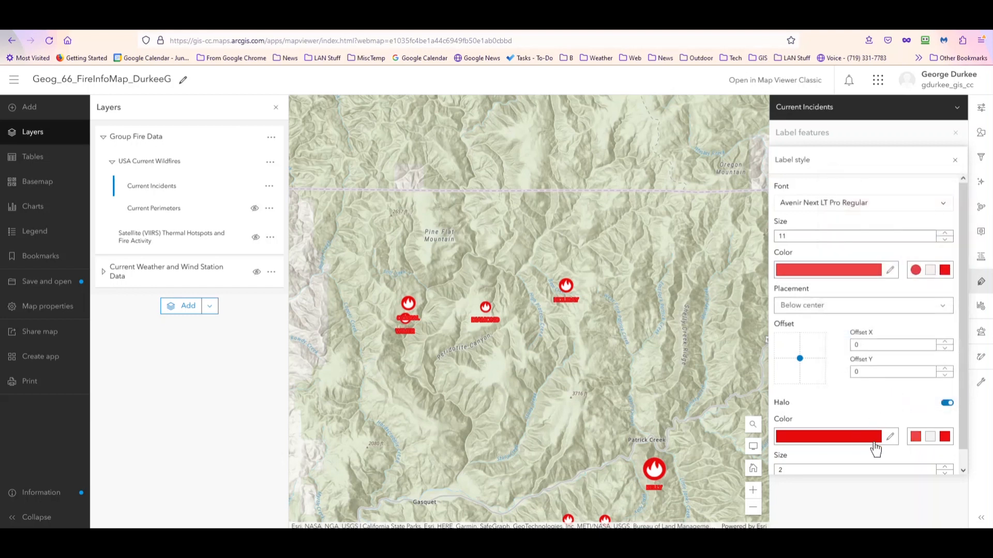
Change the incident labels' halo colour to near-white, f7f7f7
left_click(889, 438)
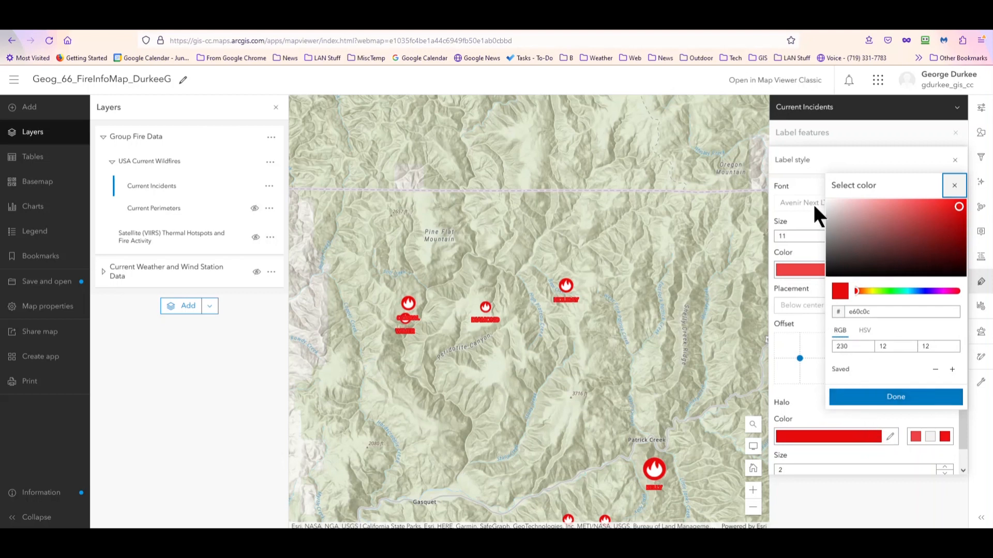
left_click(827, 205)
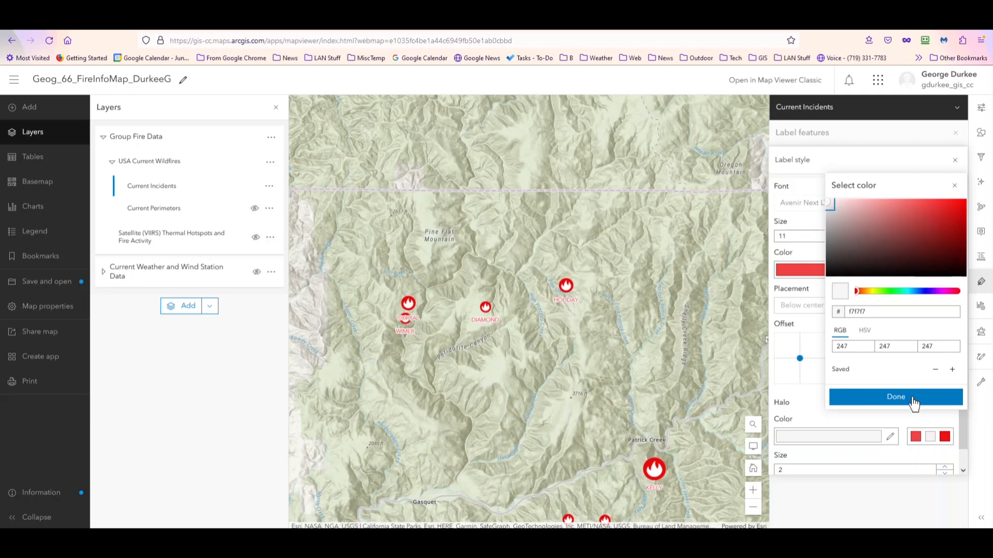
left_click(887, 402)
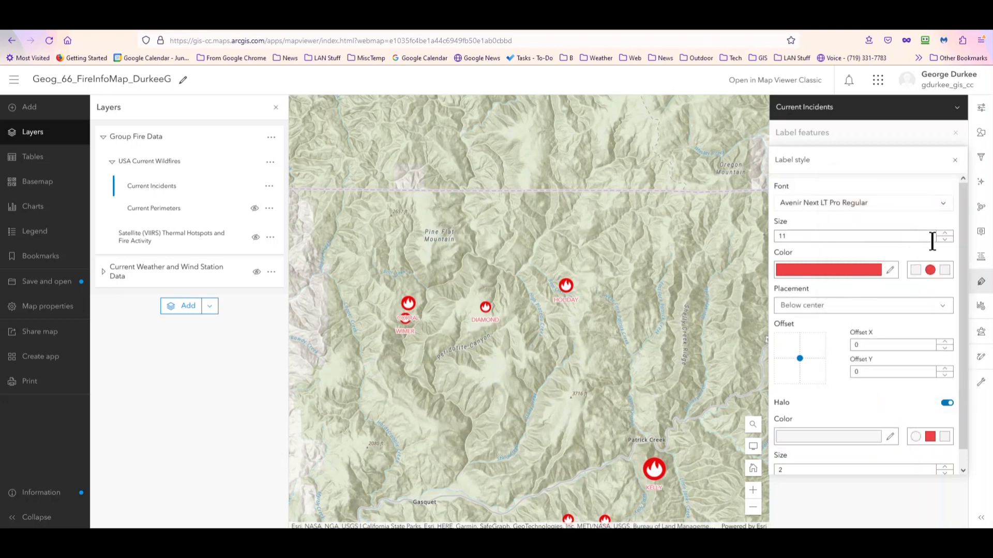
Switch the incident labels' font to Avenir Next LT Pro Regular Bold and close the label style settings
left_click(915, 209)
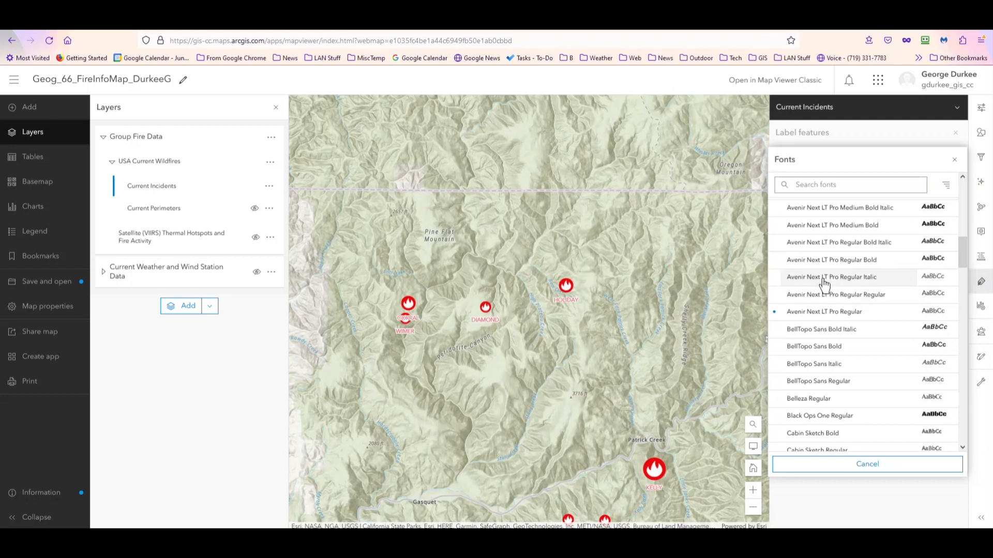
left_click(822, 259)
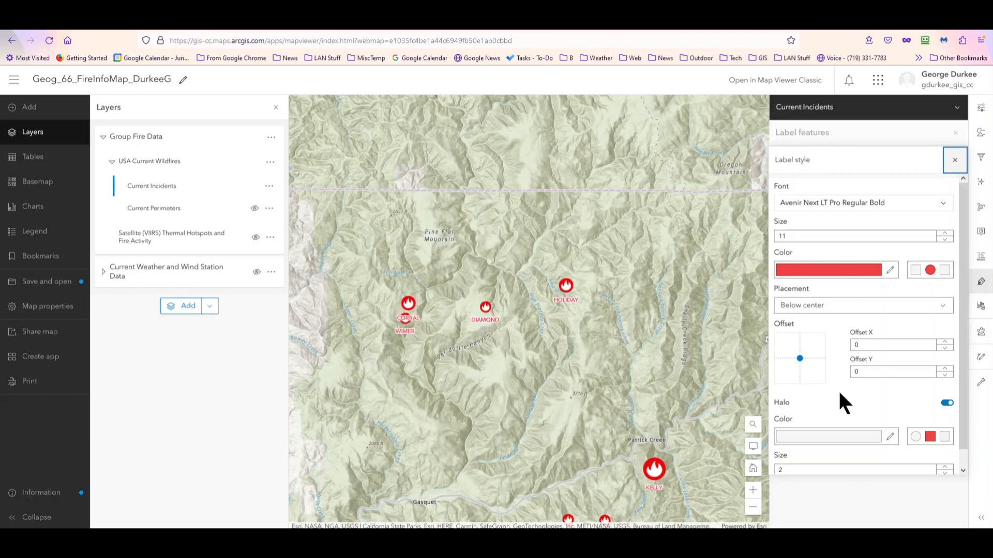
scroll(858, 442, "down", 1)
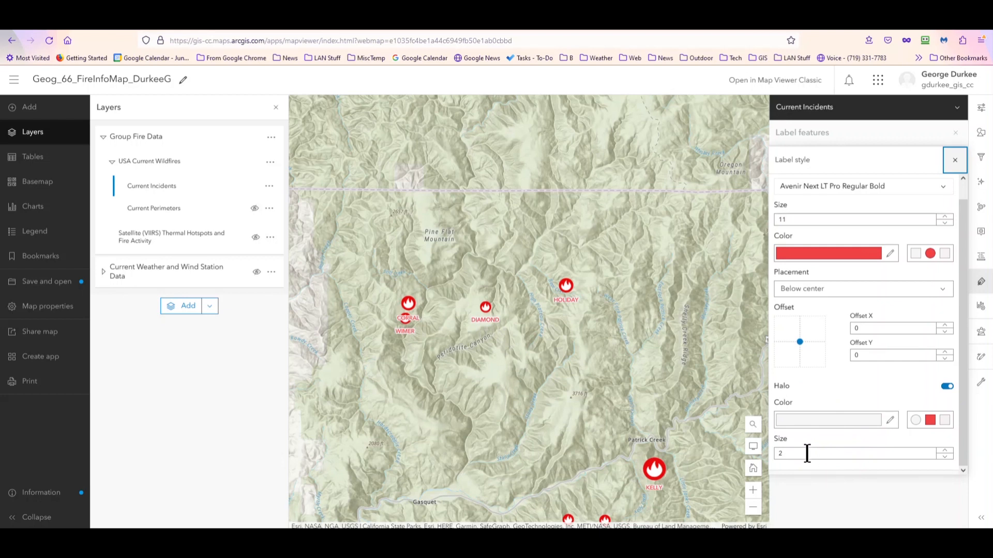
left_click(955, 160)
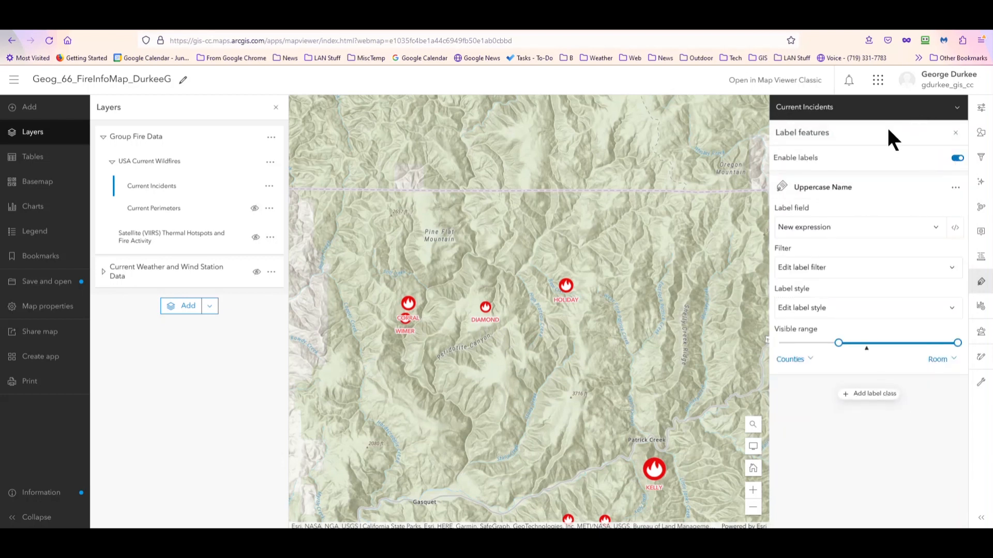